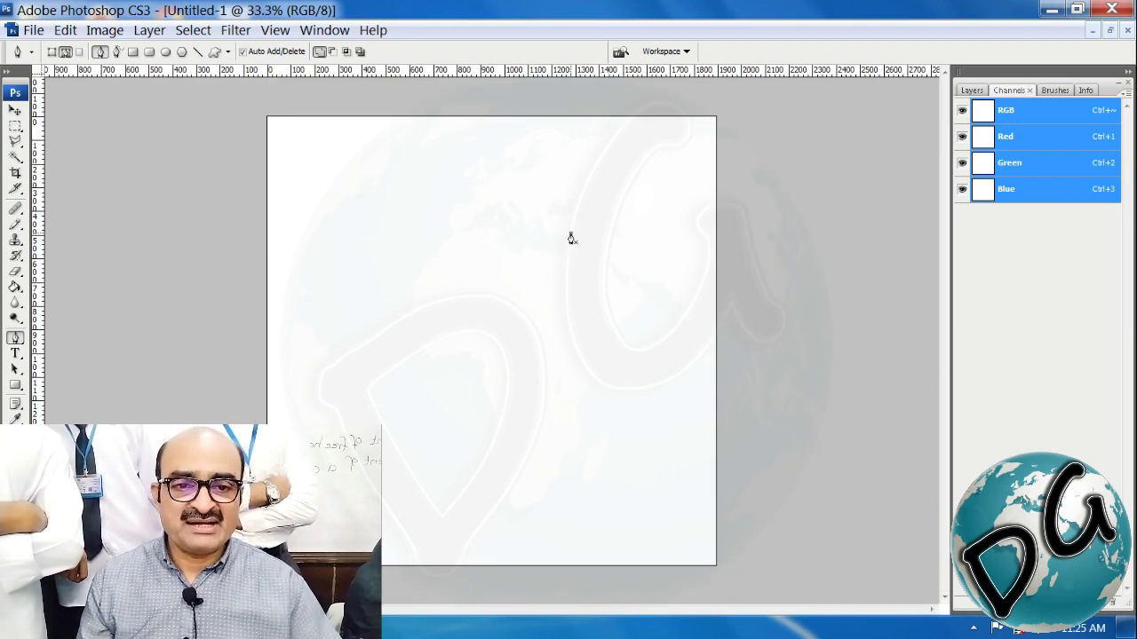
Draw a closed leaf outline with the Pen tool near the canvas centre, curving its upper-left edge outward between the two tips.
{"action": "left_click", "coordinate": [473, 348]}
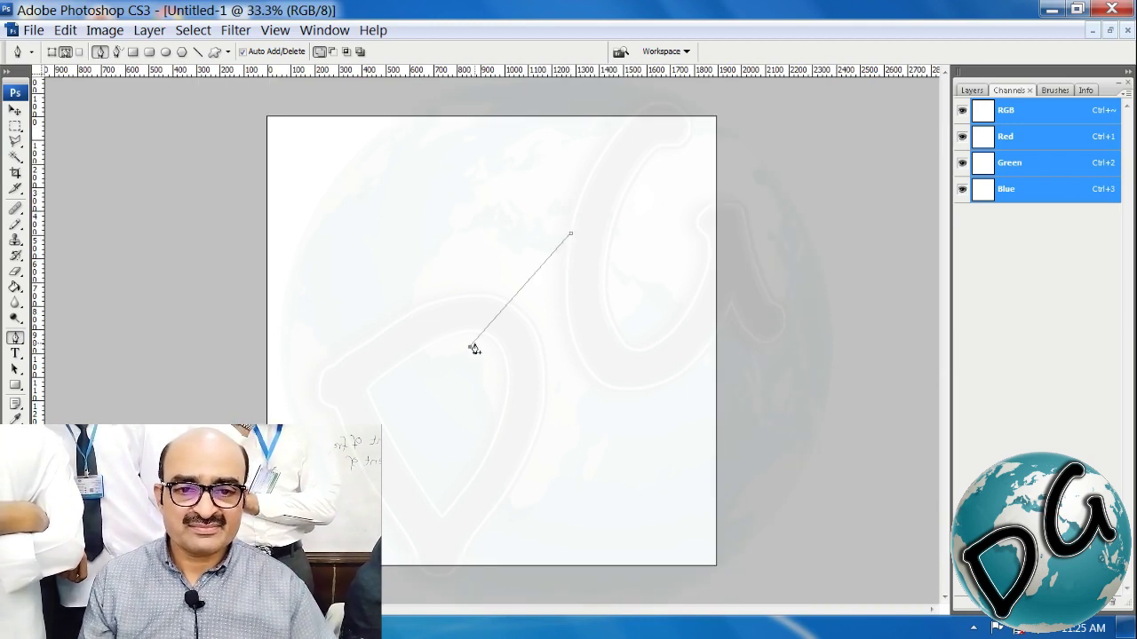
{"action": "left_click_drag", "start_coordinate": [519, 300], "coordinate": [520, 240]}
{"action": "left_click_drag", "start_coordinate": [458, 300], "coordinate": [460, 303]}
{"action": "left_click", "coordinate": [470, 348]}
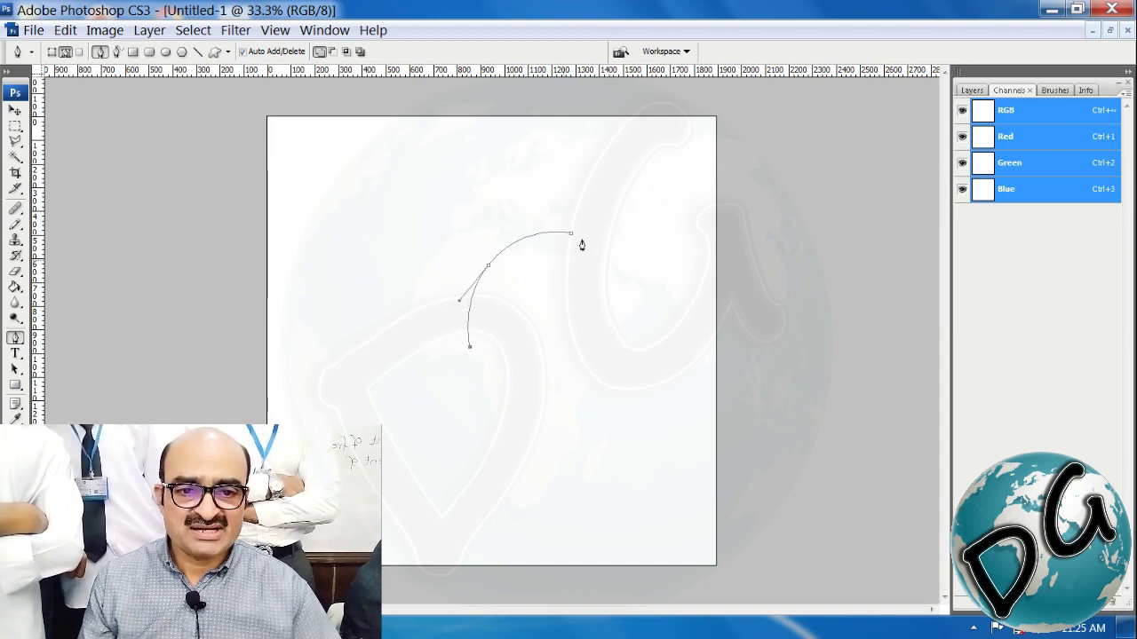
{"action": "left_click", "coordinate": [570, 235]}
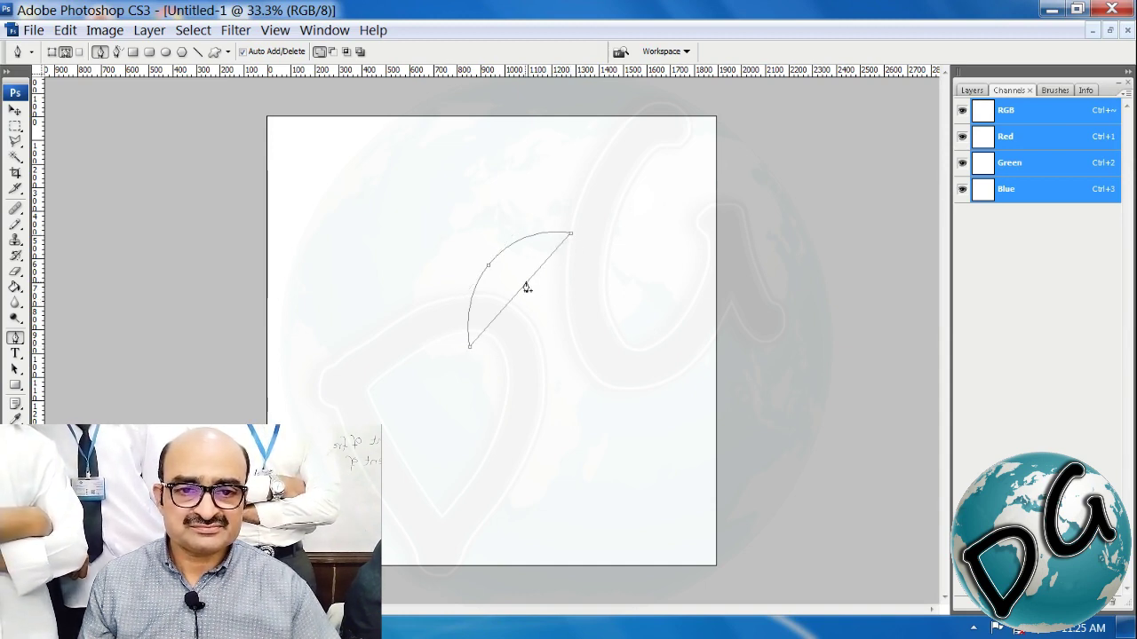
Bend the straight lower-right edge of the leaf path into a smooth S-curve ending at the upper tip.
{"action": "left_click_drag", "start_coordinate": [527, 286], "coordinate": [557, 259]}
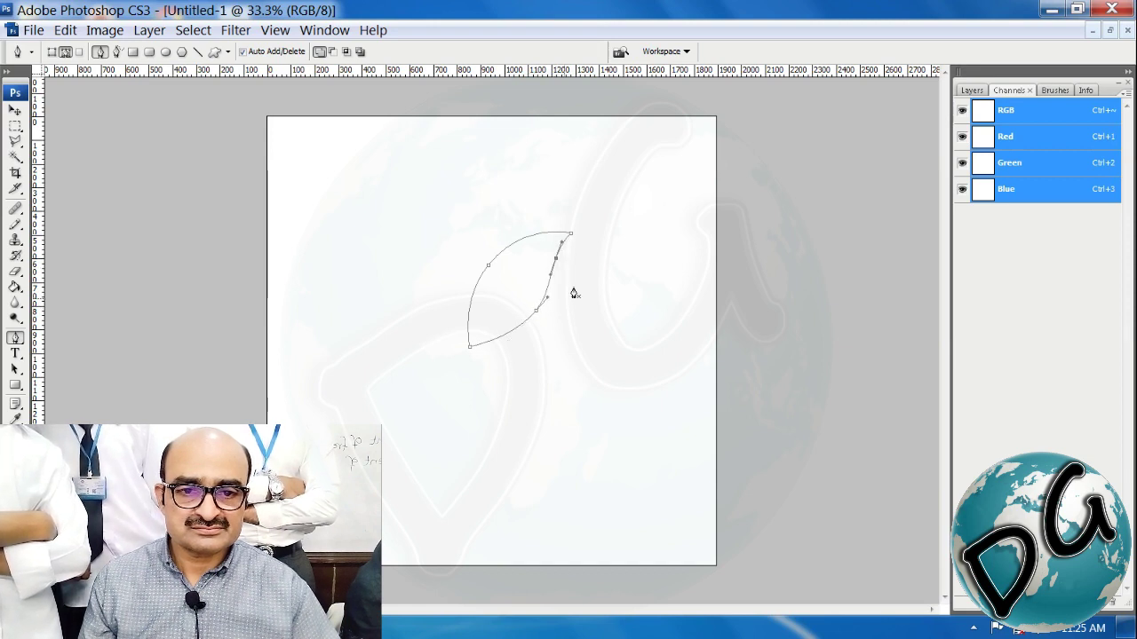
{"action": "left_click_drag", "start_coordinate": [418, 413], "coordinate": [444, 453]}
{"action": "left_click", "coordinate": [519, 357]}
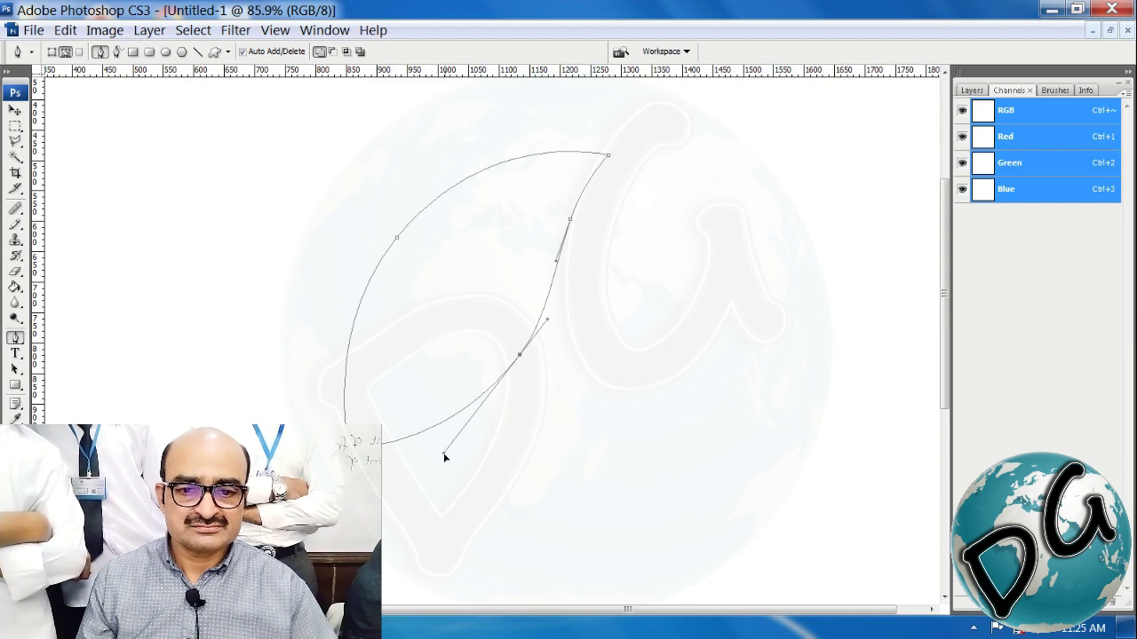
{"action": "key", "text": "ctrl+minus"}
{"action": "key", "text": "ctrl+minus"}
{"action": "key", "text": "ctrl+minus"}
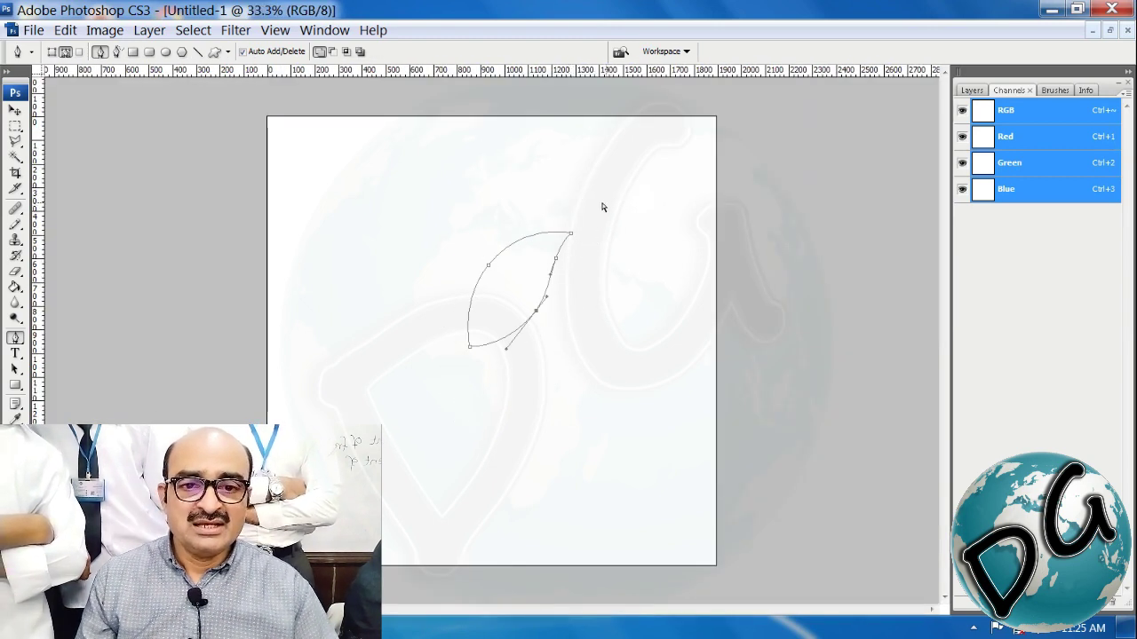
Duplicate the leaf path, flip the copy horizontally and place it below and to the left of the original.
{"action": "left_click_drag", "start_coordinate": [604, 204], "coordinate": [386, 421], "text": "ctrl"}
{"action": "left_click_drag", "start_coordinate": [472, 353], "coordinate": [418, 373]}
{"action": "key", "text": "ctrl+t"}
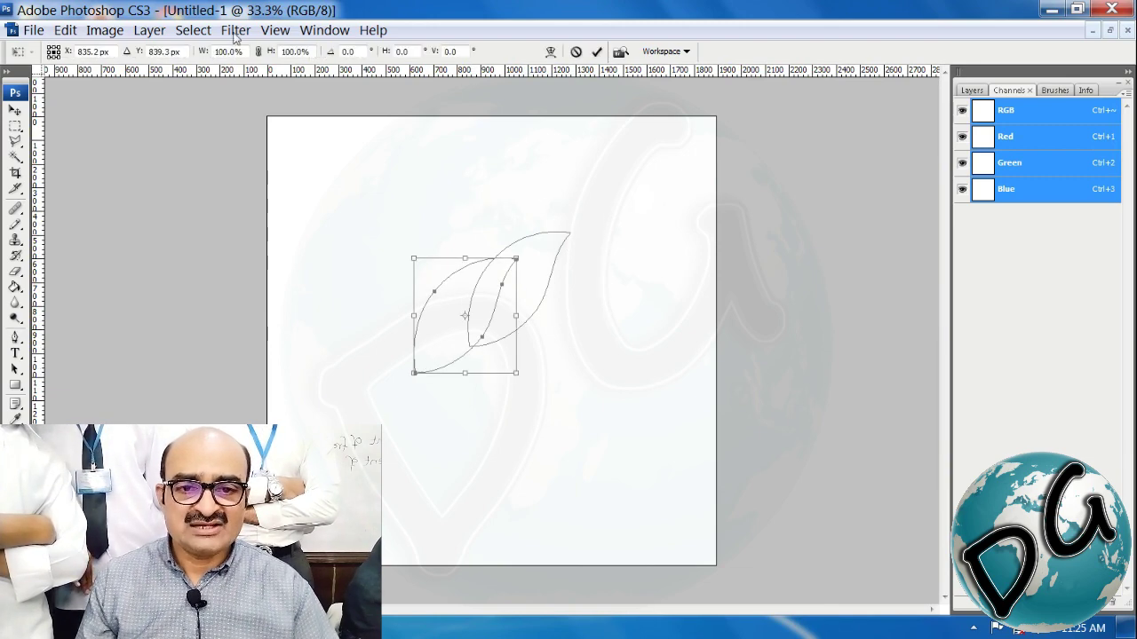
{"action": "left_click", "coordinate": [65, 30]}
{"action": "mouse_move", "coordinate": [305, 406]}
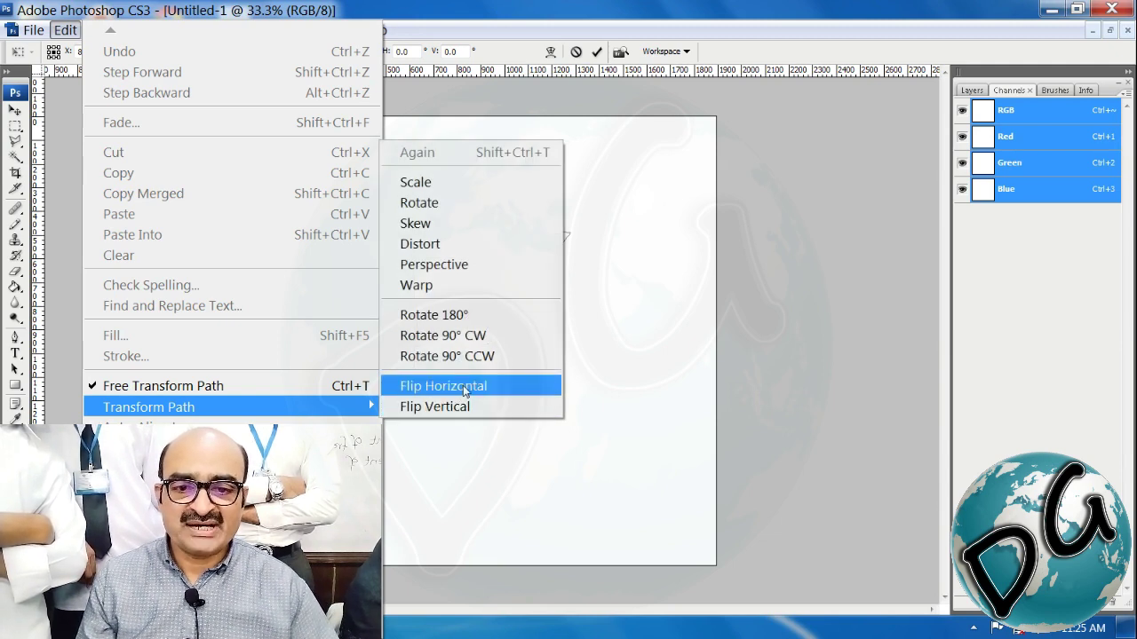
{"action": "left_click", "coordinate": [466, 389]}
{"action": "left_click_drag", "start_coordinate": [497, 338], "coordinate": [442, 363]}
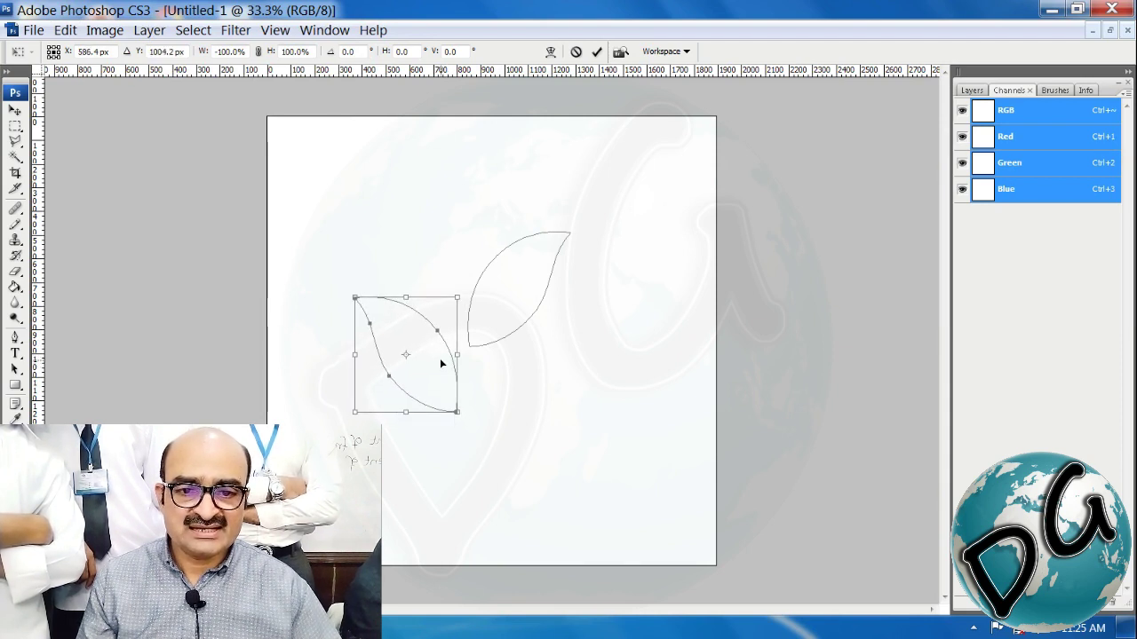
{"action": "key", "text": "Return"}
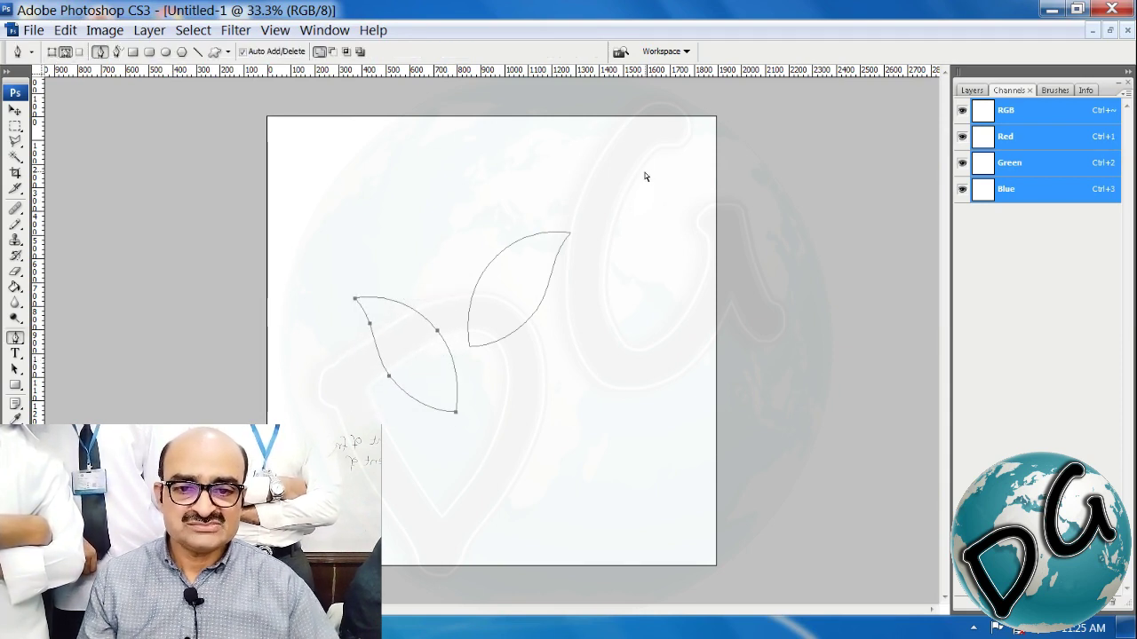
Scale both leaf paths together to 126% and move them into the upper part of the canvas.
{"action": "left_click_drag", "start_coordinate": [639, 171], "coordinate": [283, 495]}
{"action": "key", "text": "ctrl+t"}
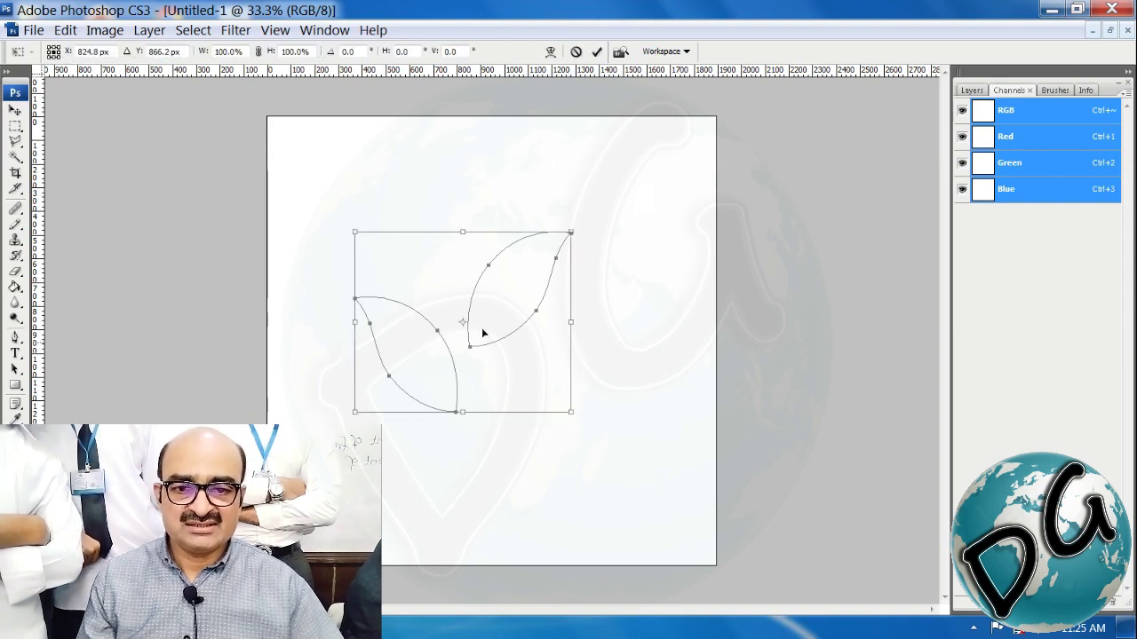
{"action": "left_click_drag", "start_coordinate": [576, 230], "coordinate": [627, 178]}
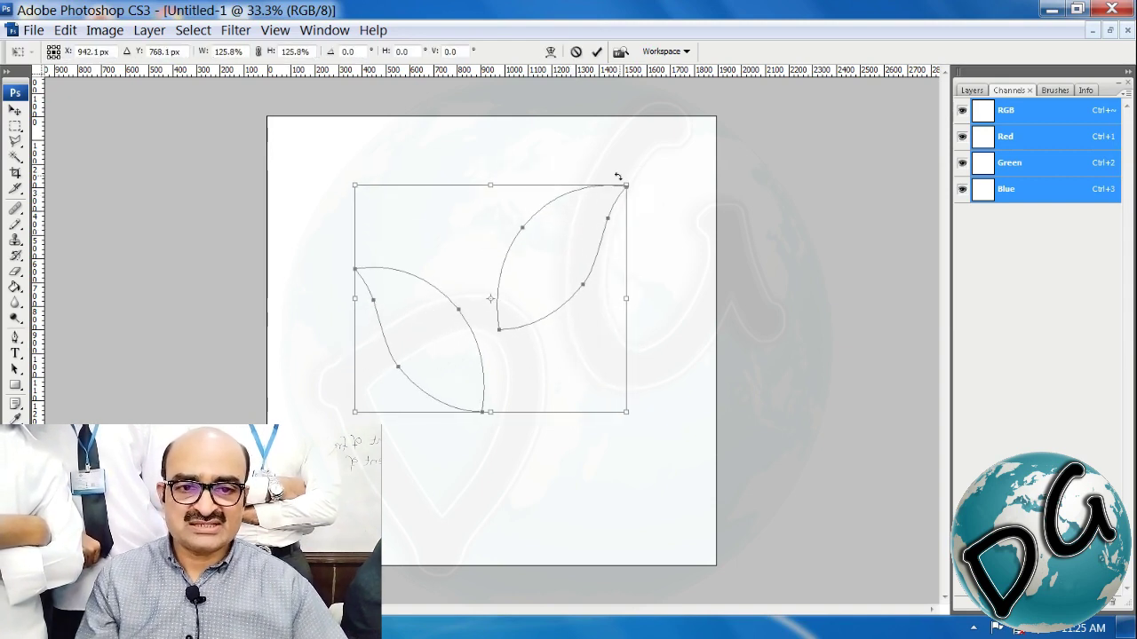
{"action": "left_click_drag", "start_coordinate": [548, 262], "coordinate": [530, 235]}
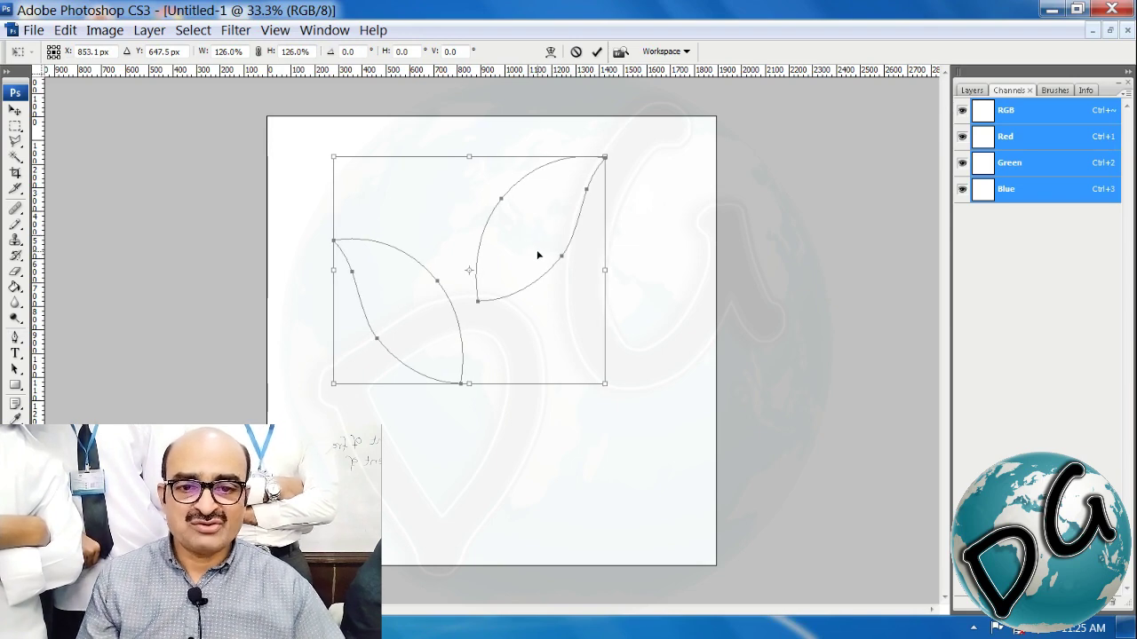
{"action": "key", "text": "Return"}
{"action": "key", "text": "p"}
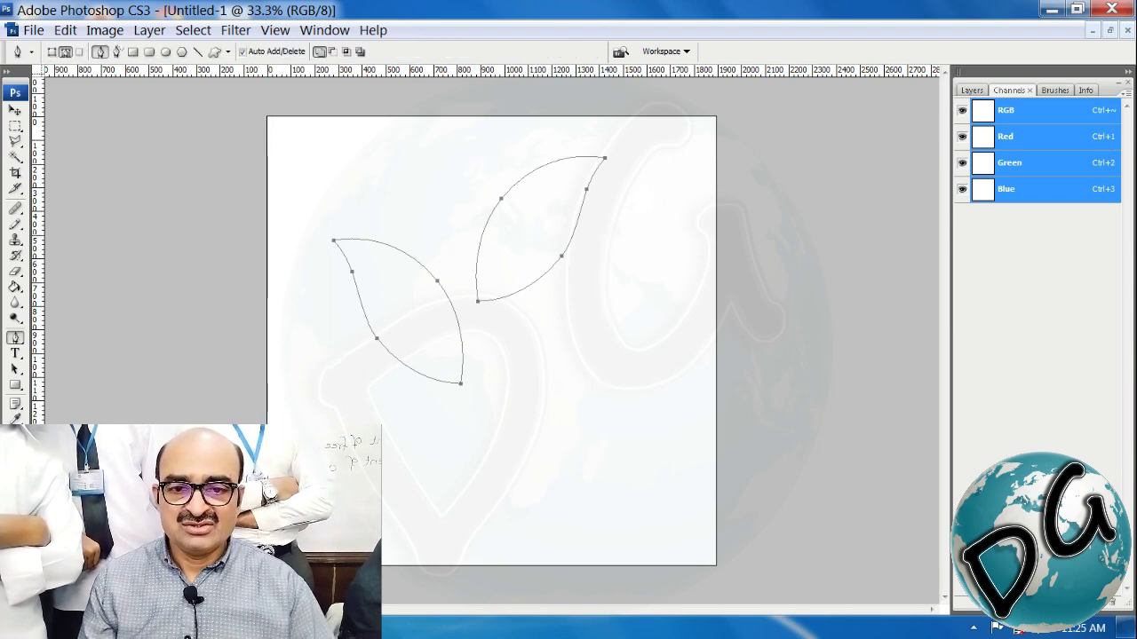
Set the foreground colour to bright green #7ae200 and fill both leaf shapes with it.
{"action": "left_click", "coordinate": [11, 470]}
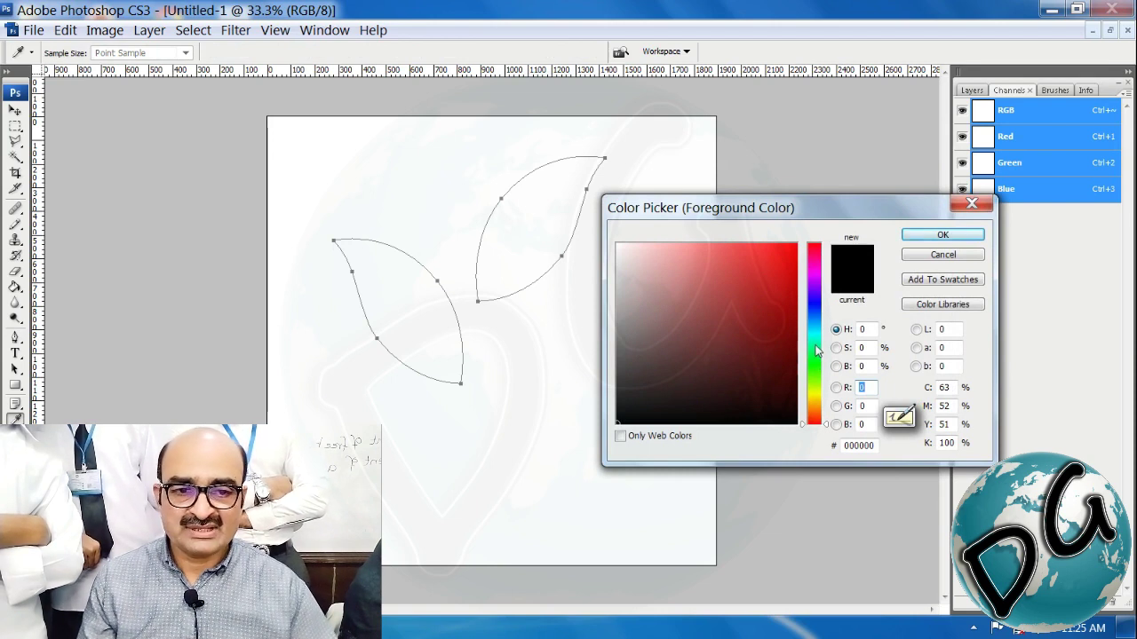
{"action": "left_click_drag", "start_coordinate": [814, 364], "coordinate": [822, 386]}
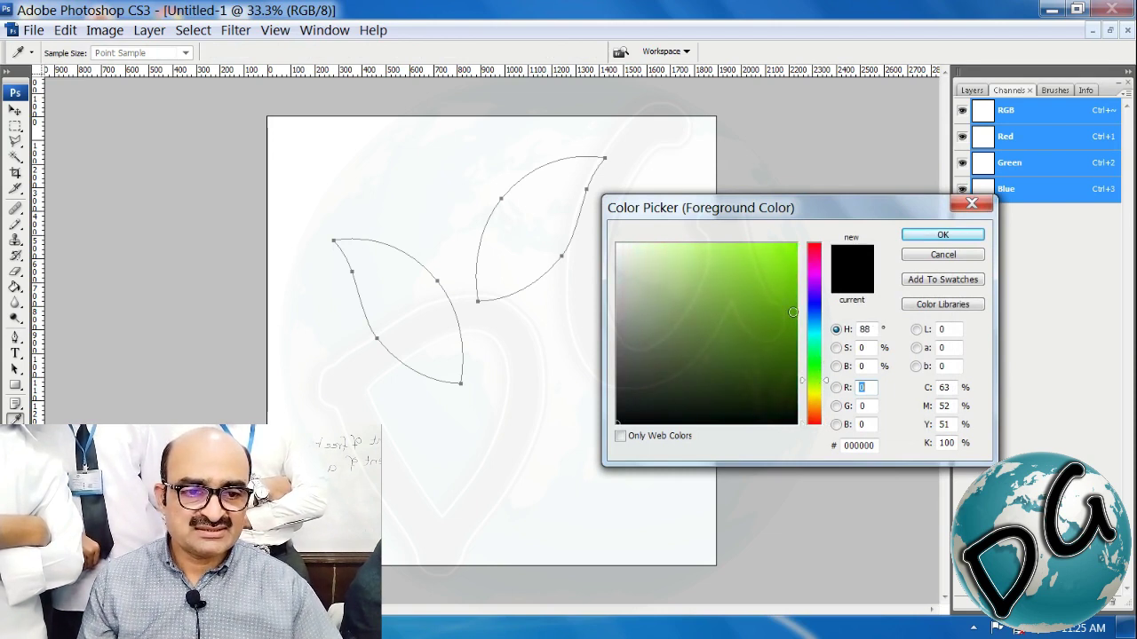
{"action": "left_click_drag", "start_coordinate": [793, 267], "coordinate": [796, 264]}
{"action": "left_click", "coordinate": [928, 235]}
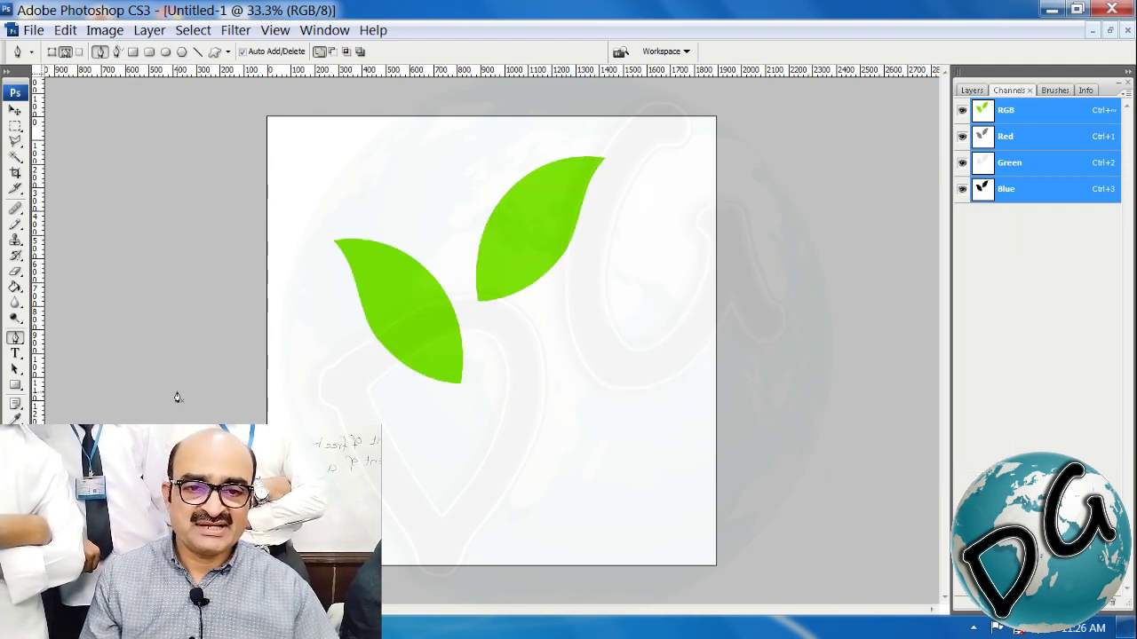
Change the foreground colour to the softer green #8dc947 and refill both leaves.
{"action": "left_click", "coordinate": [11, 475]}
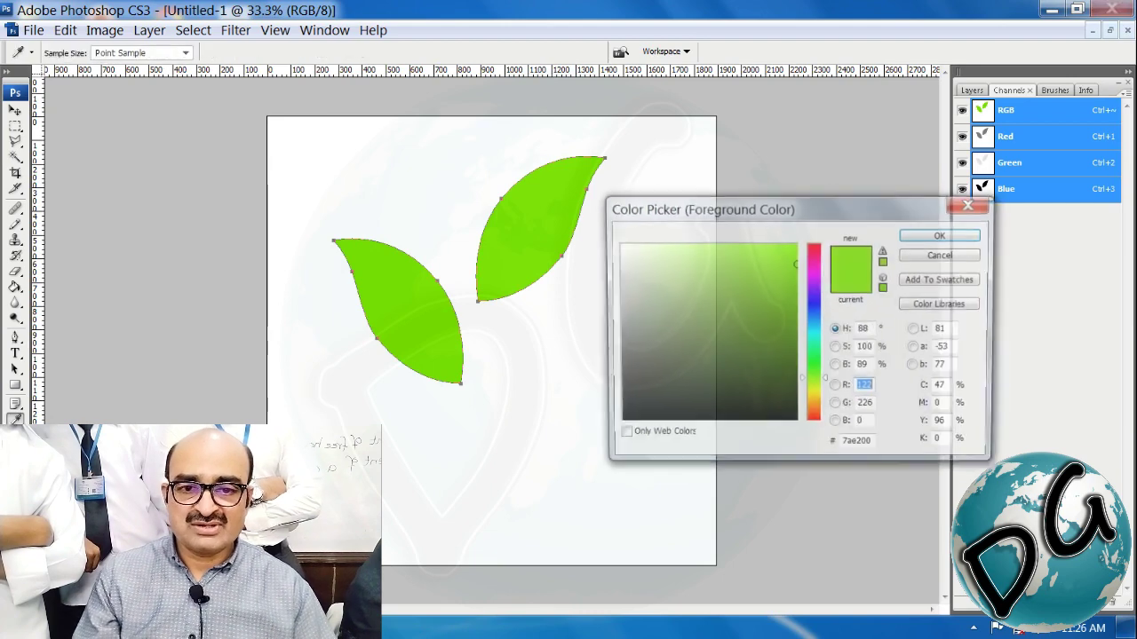
{"action": "left_click", "coordinate": [733, 281]}
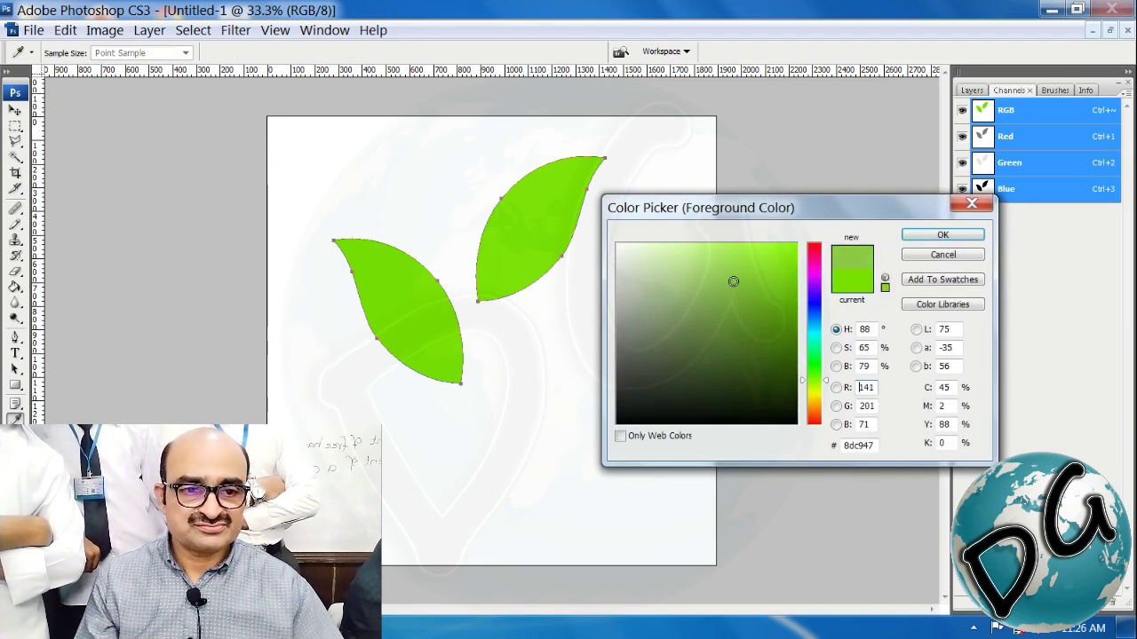
{"action": "left_click", "coordinate": [942, 237]}
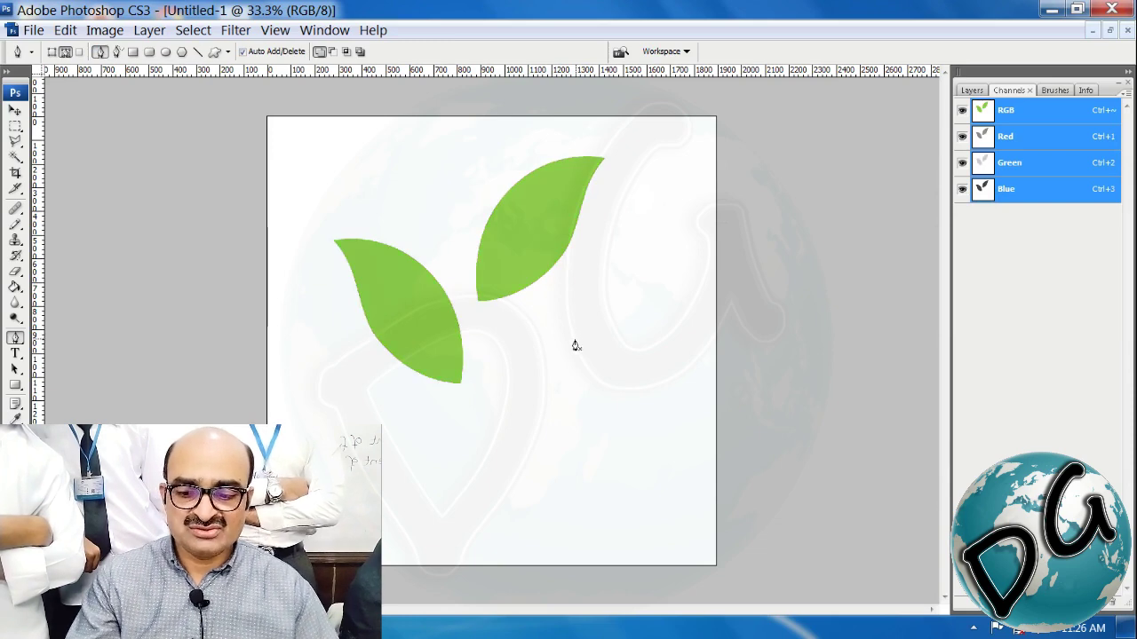
Draw the stem's left edge with the Pen tool from just below the upper leaf to near the canvas bottom, bowing it left.
{"action": "key", "text": "ctrl+space"}
{"action": "left_click_drag", "start_coordinate": [698, 144], "coordinate": [504, 302]}
{"action": "left_click", "coordinate": [503, 302]}
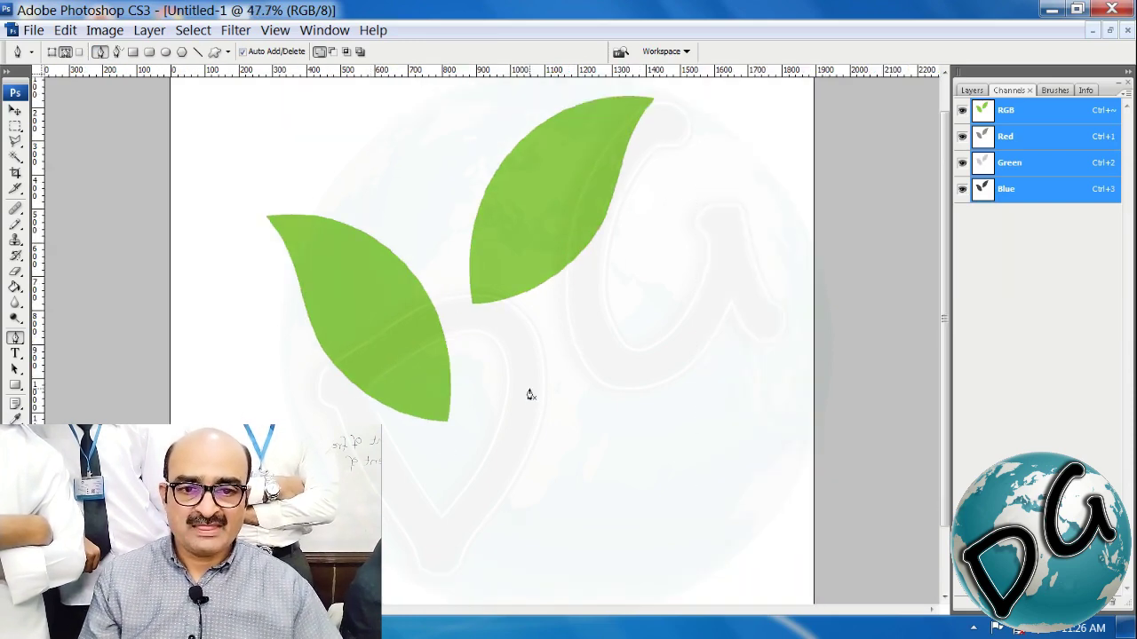
{"action": "left_click_drag", "start_coordinate": [413, 478], "coordinate": [373, 559]}
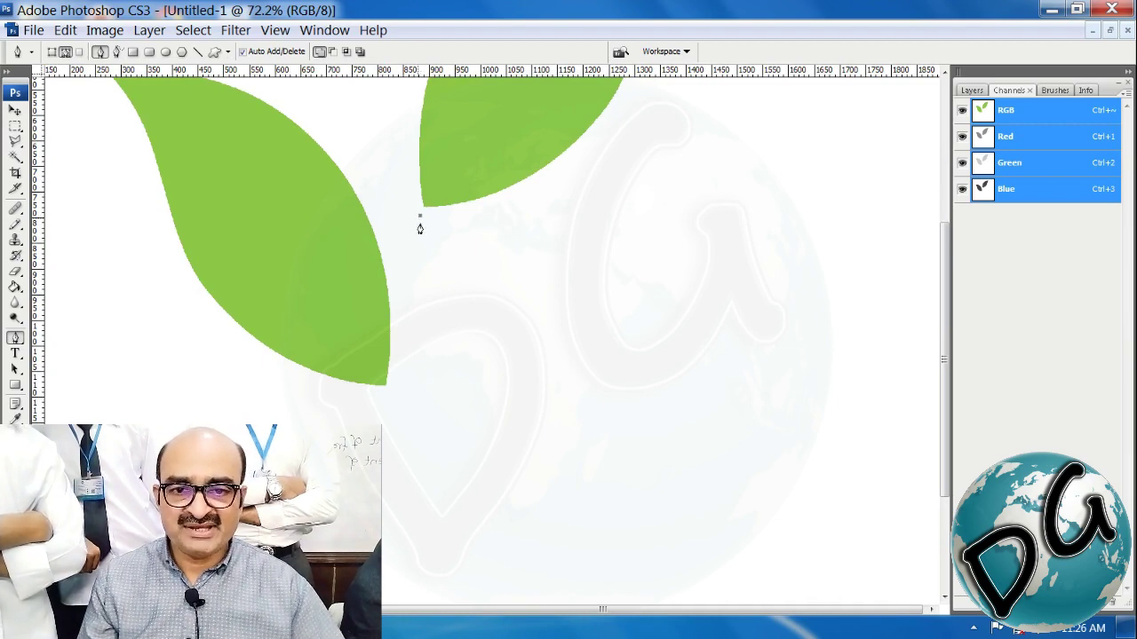
{"action": "scroll", "coordinate": [414, 261], "scroll_direction": "down", "scroll_amount": 3}
{"action": "key", "text": "ctrl+minus"}
{"action": "key", "text": "ctrl+minus"}
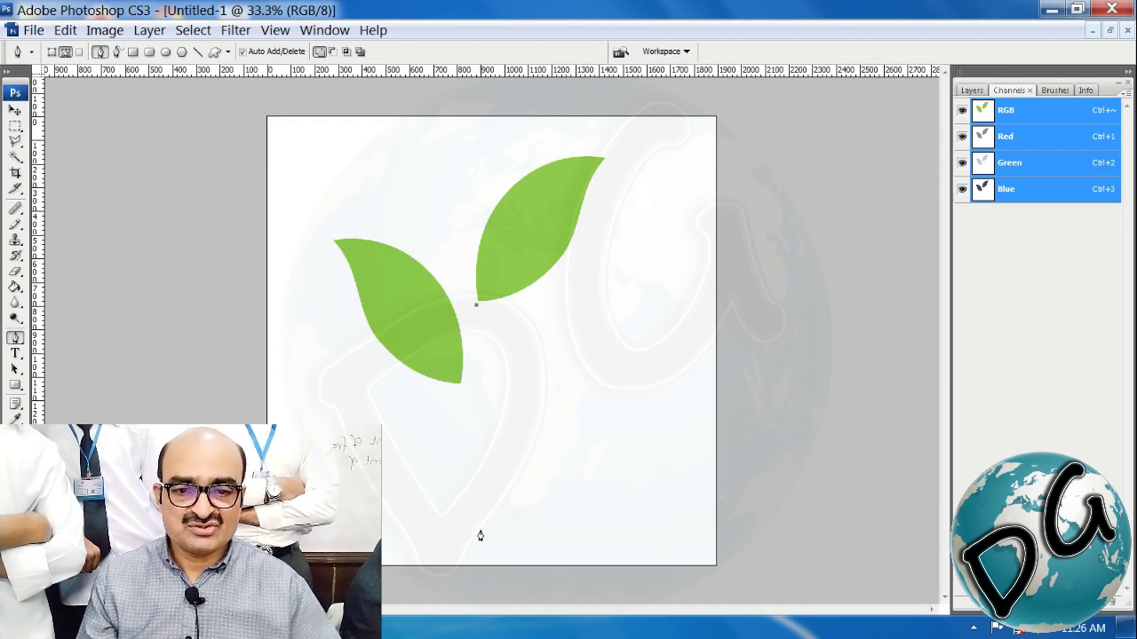
{"action": "left_click", "coordinate": [481, 531]}
{"action": "left_click_drag", "start_coordinate": [543, 278], "coordinate": [440, 547]}
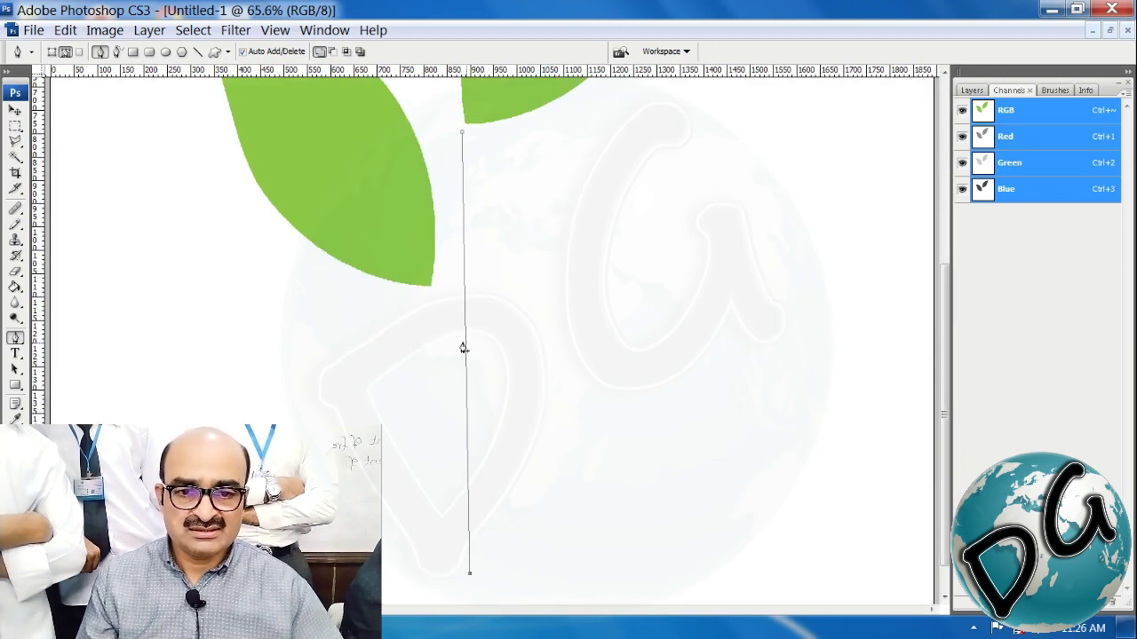
{"action": "left_click_drag", "start_coordinate": [465, 334], "coordinate": [436, 329]}
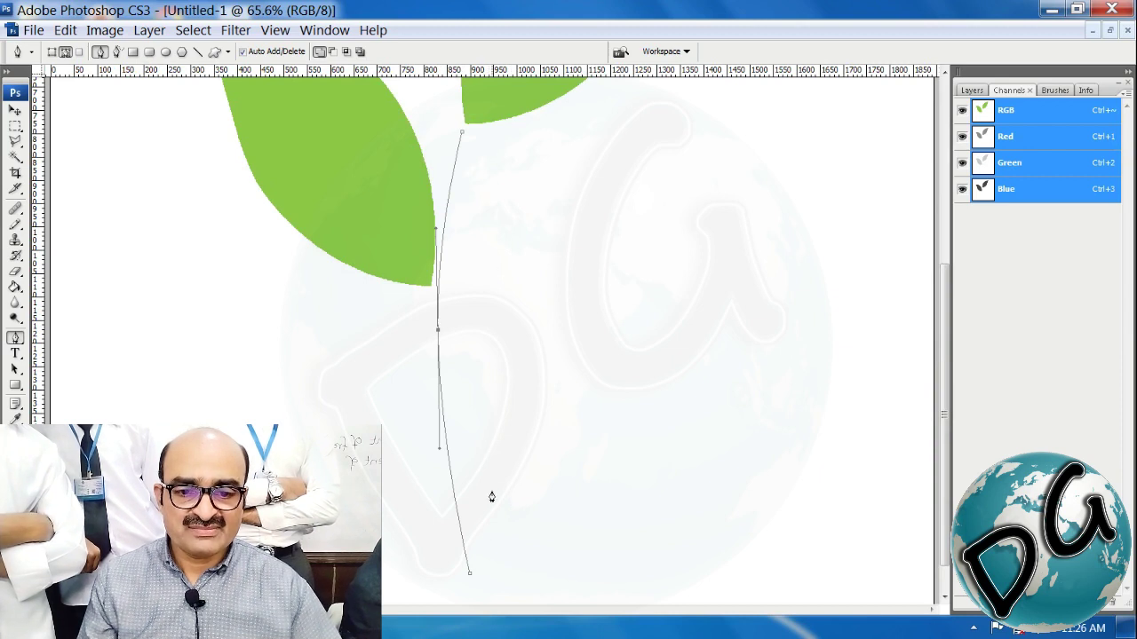
Close the stem path into a narrow outline and bow its right edge parallel to the left one.
{"action": "left_click", "coordinate": [482, 569]}
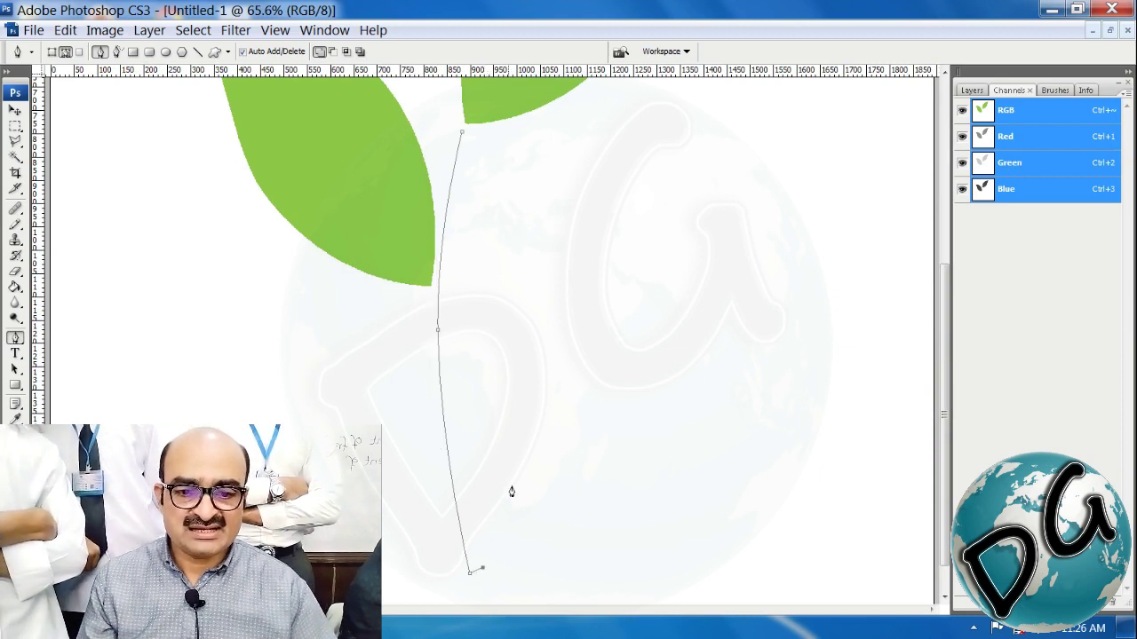
{"action": "left_click", "coordinate": [463, 135]}
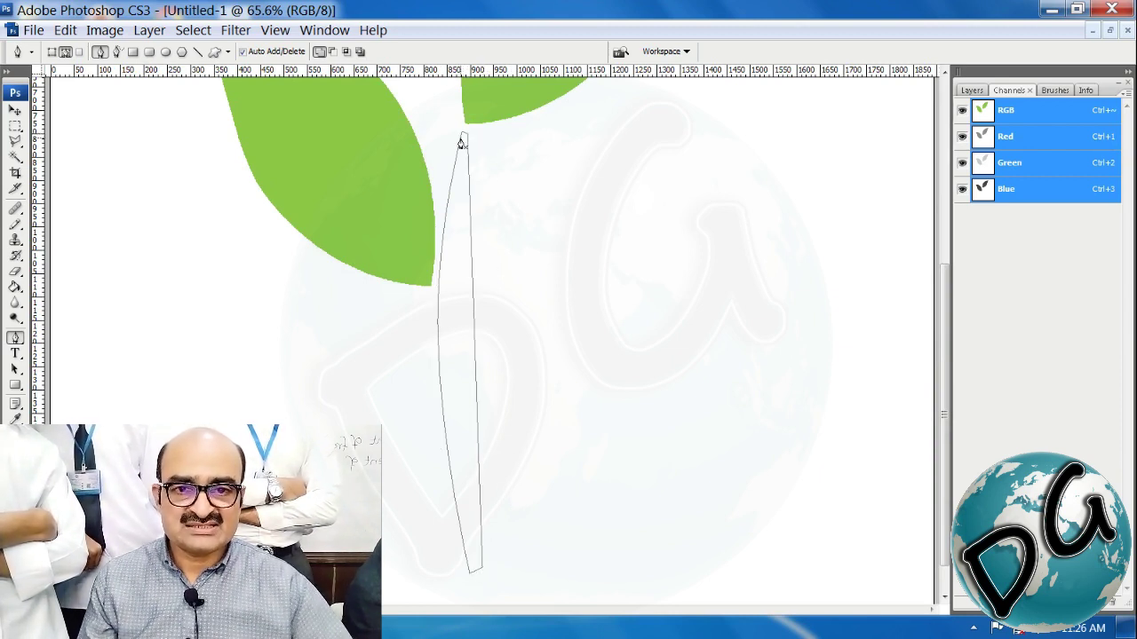
{"action": "left_click_drag", "start_coordinate": [474, 336], "coordinate": [446, 346]}
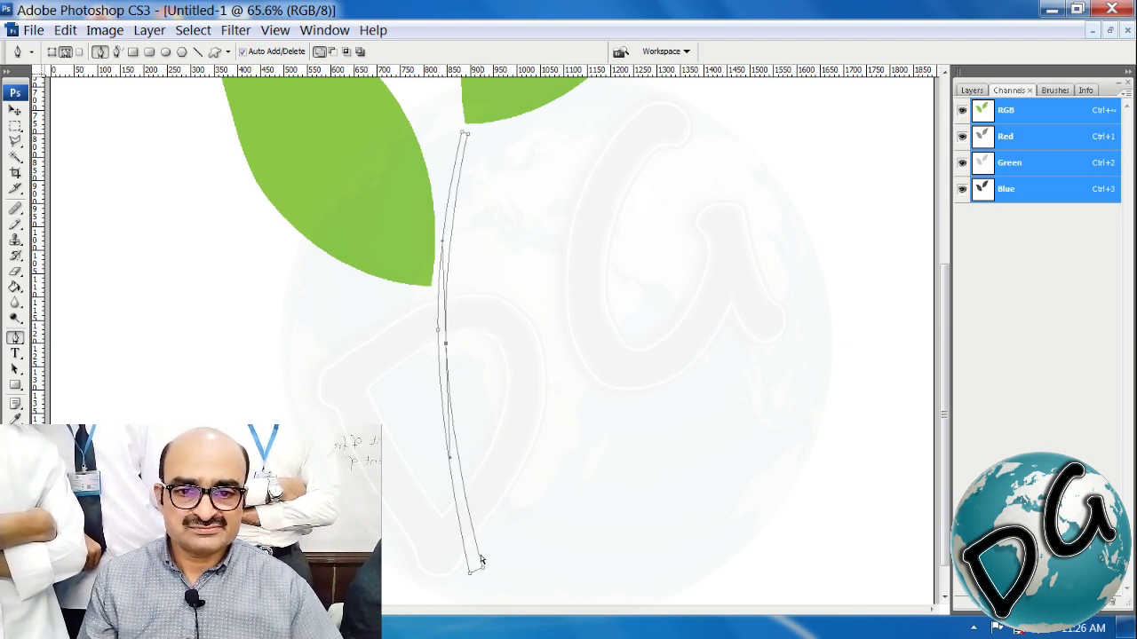
Flare the lower-right corner of the stem path outward and round off its bottom end.
{"action": "left_click_drag", "start_coordinate": [482, 571], "coordinate": [426, 615]}
{"action": "left_click", "coordinate": [469, 250]}
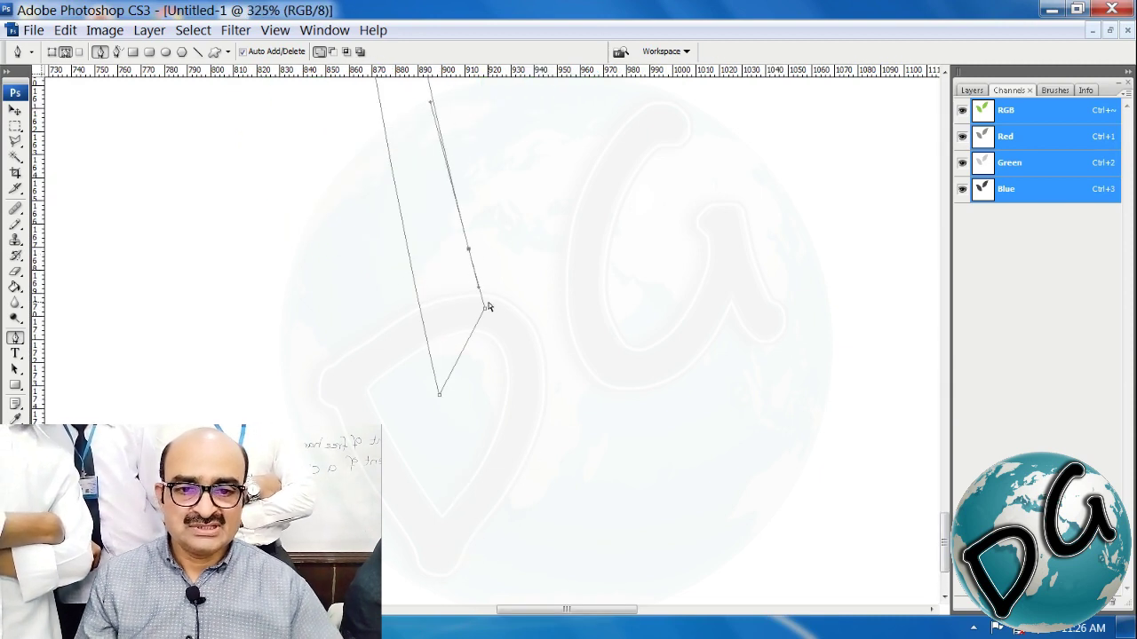
{"action": "left_click_drag", "start_coordinate": [485, 308], "coordinate": [513, 336]}
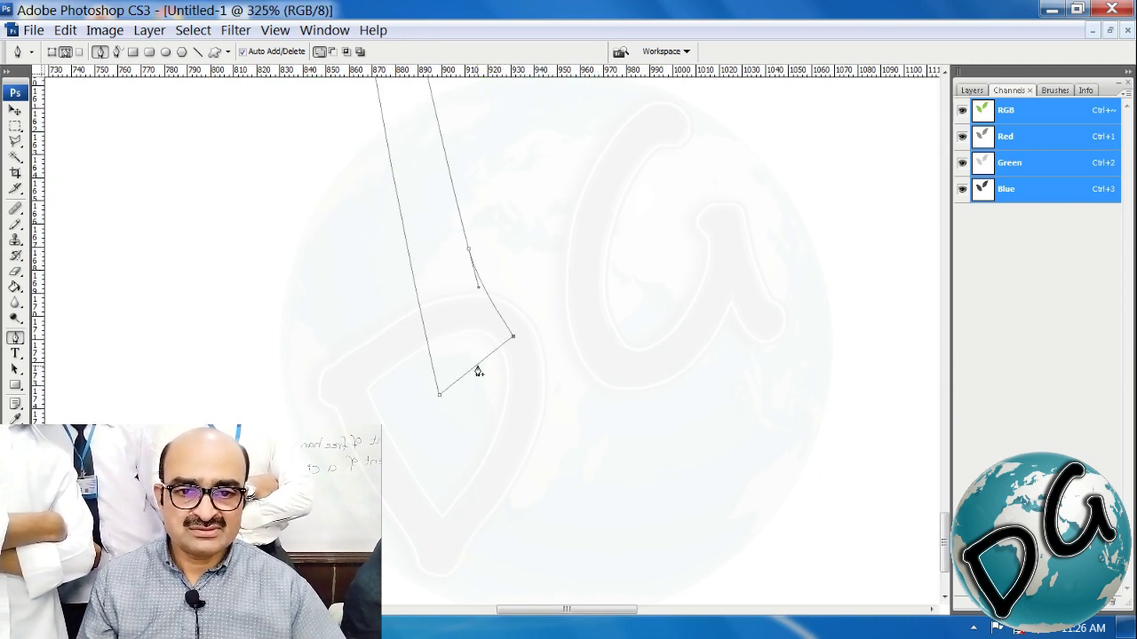
{"action": "left_click_drag", "start_coordinate": [478, 372], "coordinate": [508, 374]}
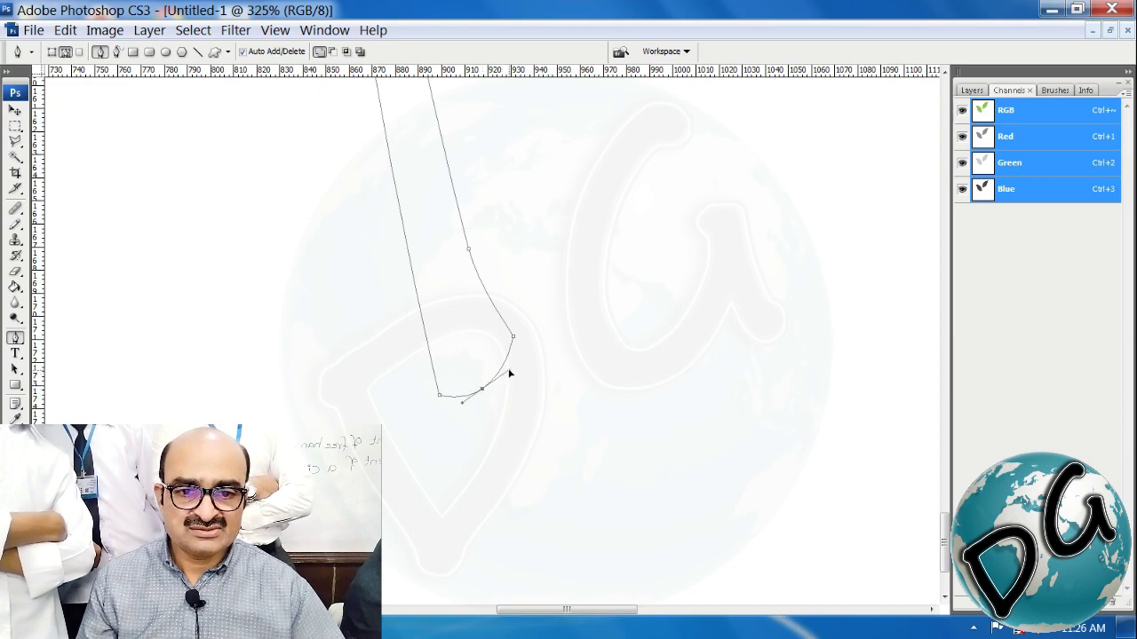
{"action": "key", "text": "ctrl+minus"}
{"action": "key", "text": "ctrl+minus"}
{"action": "key", "text": "ctrl+minus"}
{"action": "key", "text": "ctrl+minus"}
{"action": "key", "text": "ctrl+minus"}
{"action": "key", "text": "ctrl+minus"}
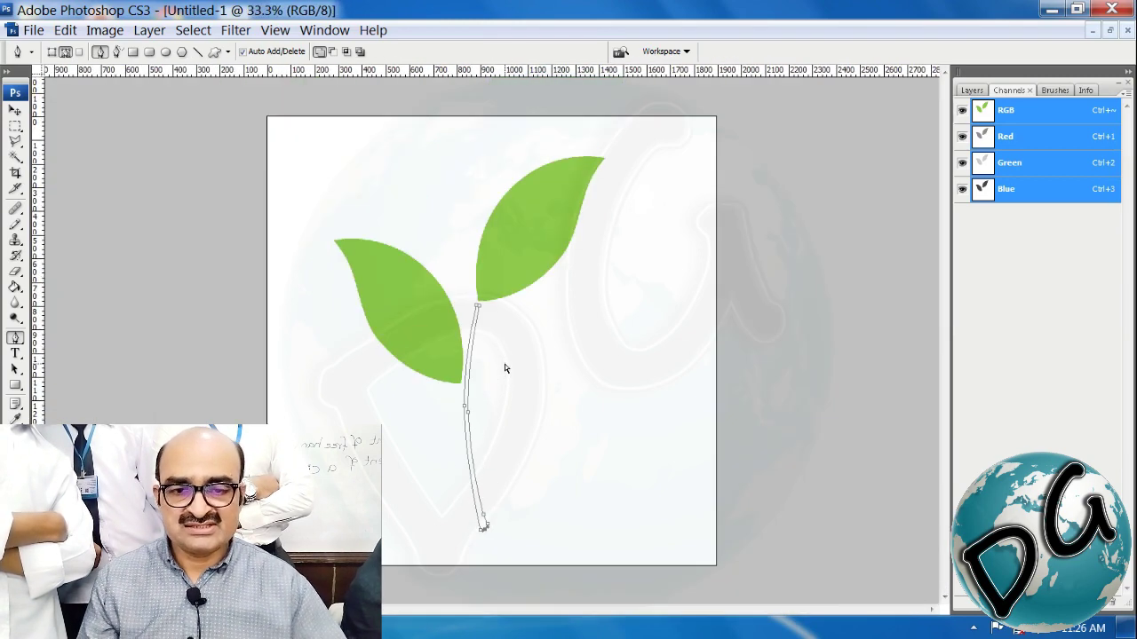
Convert the stem path to a selection and fill it with the green foreground colour.
{"action": "left_click_drag", "start_coordinate": [597, 233], "coordinate": [339, 553]}
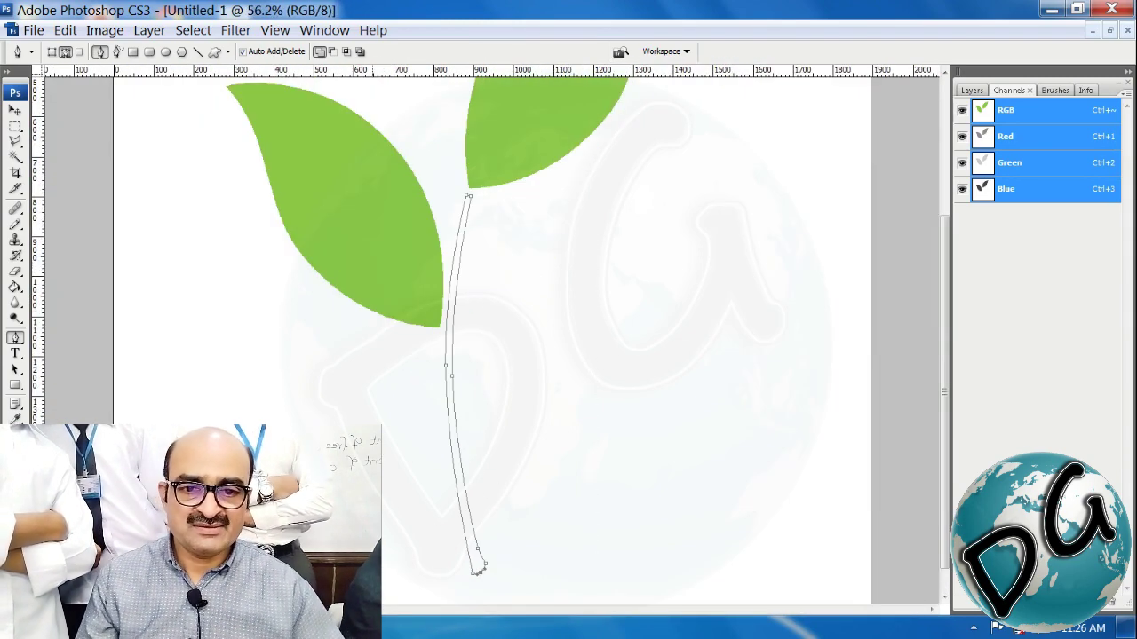
{"action": "key", "text": "ctrl+Return"}
{"action": "key", "text": "alt+BackSpace"}
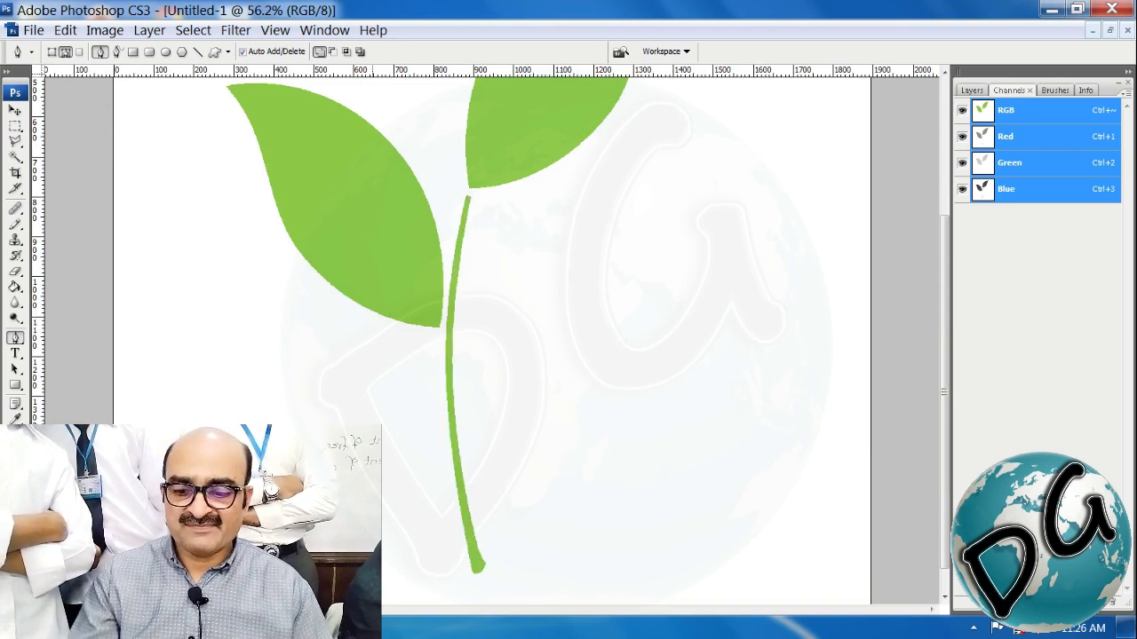
{"action": "key", "text": "ctrl+minus"}
{"action": "key", "text": "ctrl+minus"}
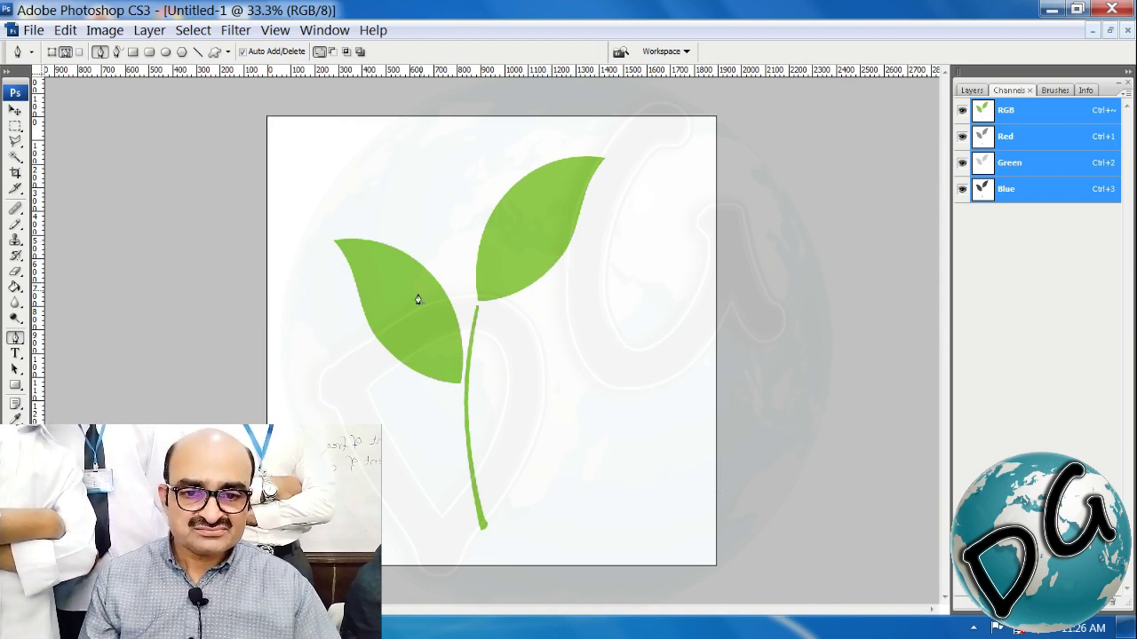
Select only the left leaf with a contiguous Magic Wand selection and place a copy of it right of the stem.
{"action": "key", "text": "w"}
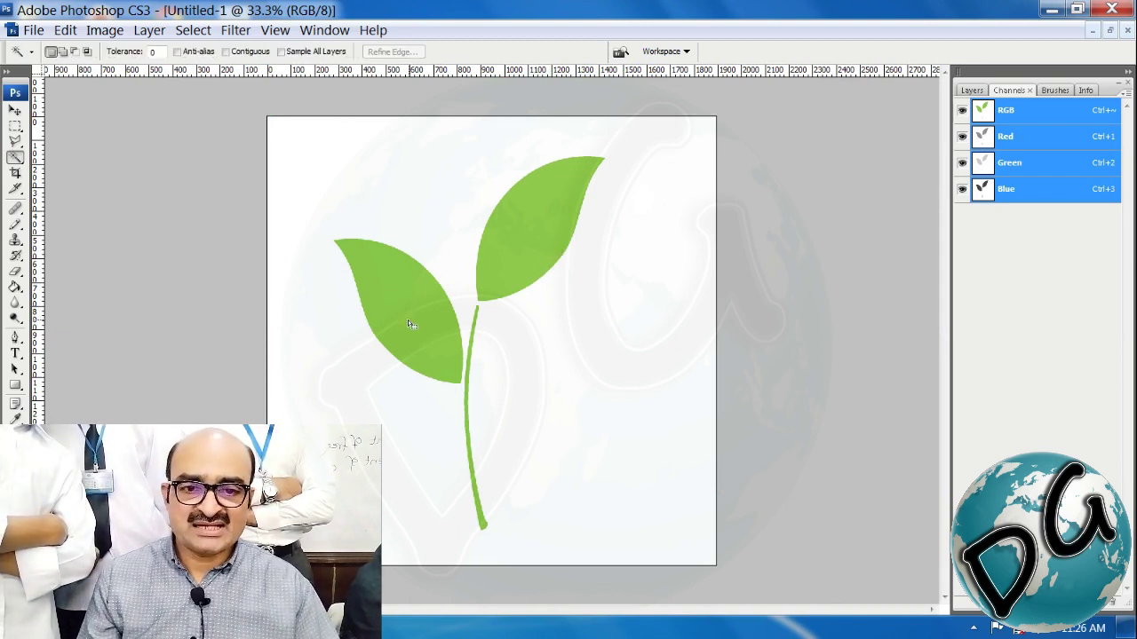
{"action": "left_click", "coordinate": [412, 325]}
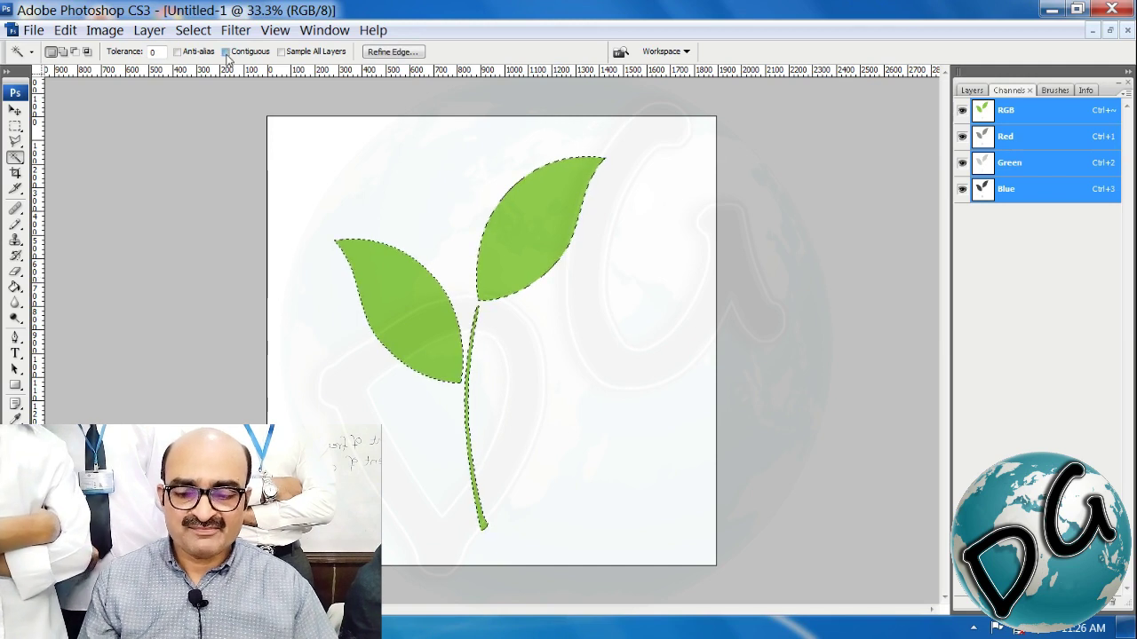
{"action": "left_click", "coordinate": [227, 51]}
{"action": "left_click", "coordinate": [414, 329]}
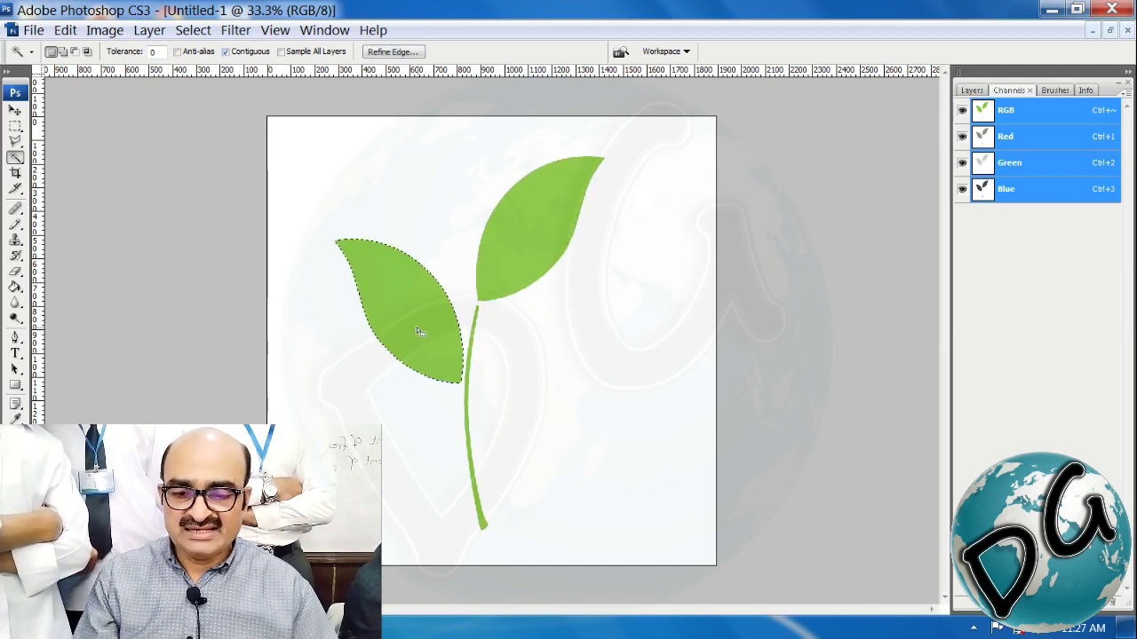
{"action": "left_click_drag", "start_coordinate": [414, 319], "coordinate": [560, 417]}
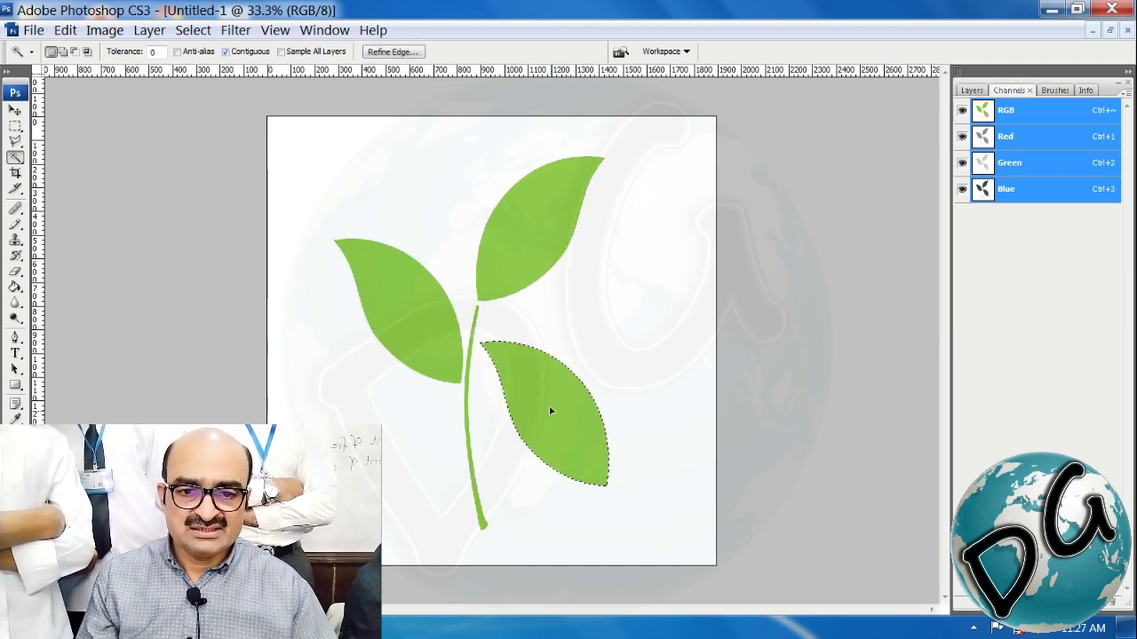
Flip the copied leaf horizontally, move its base against the stem below the upper leaf, and clear the selection.
{"action": "left_click", "coordinate": [65, 31]}
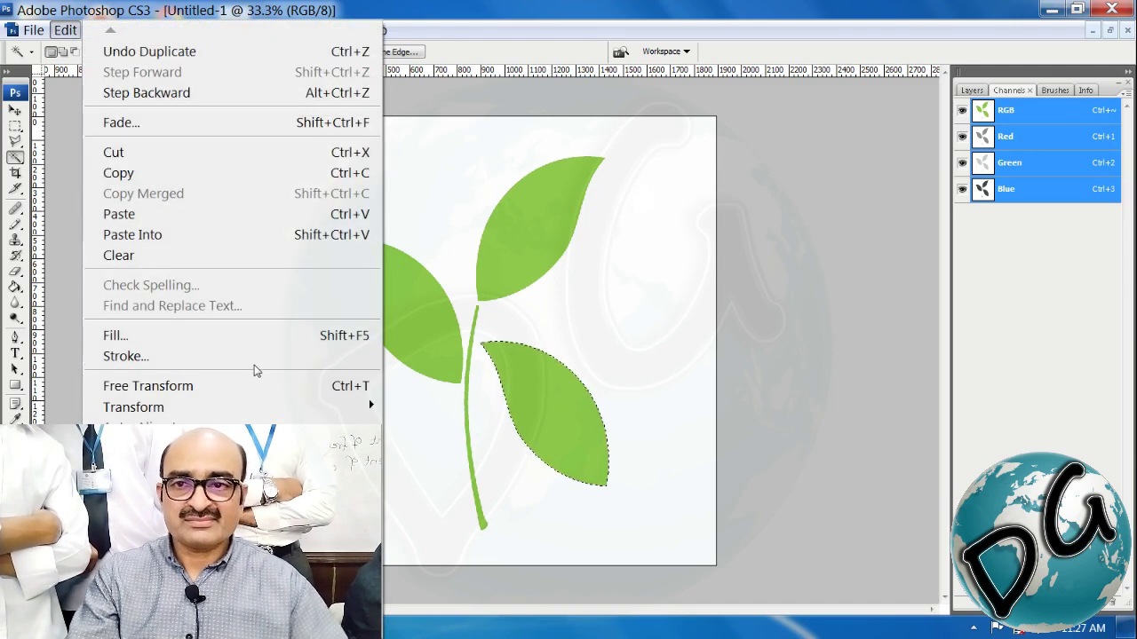
{"action": "mouse_move", "coordinate": [241, 406]}
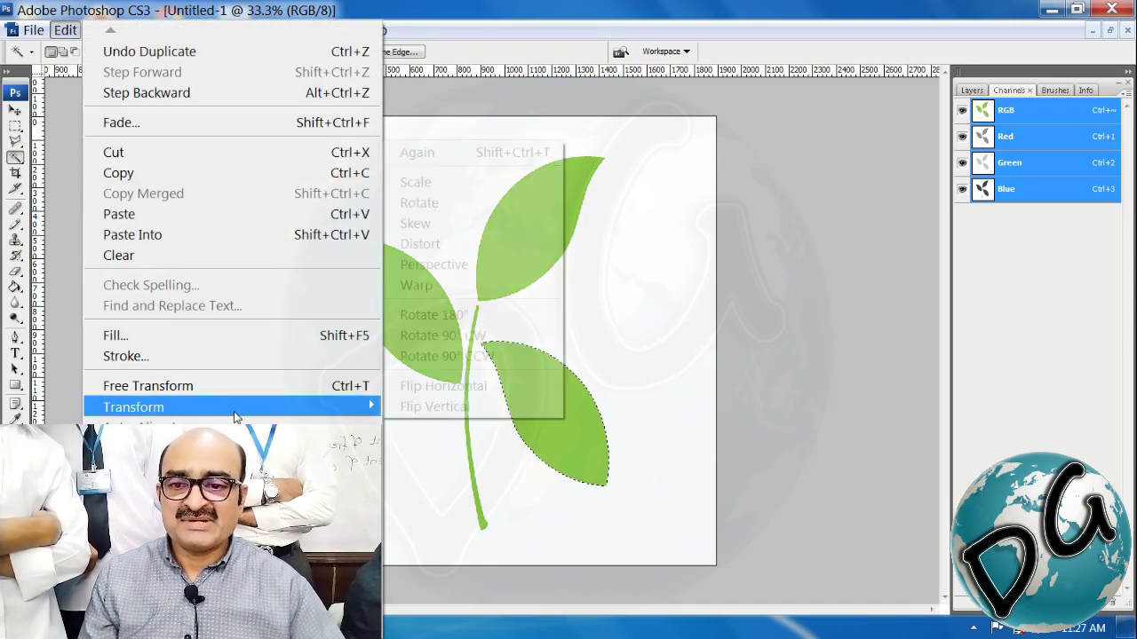
{"action": "left_click", "coordinate": [495, 394]}
{"action": "left_click_drag", "start_coordinate": [540, 421], "coordinate": [532, 391]}
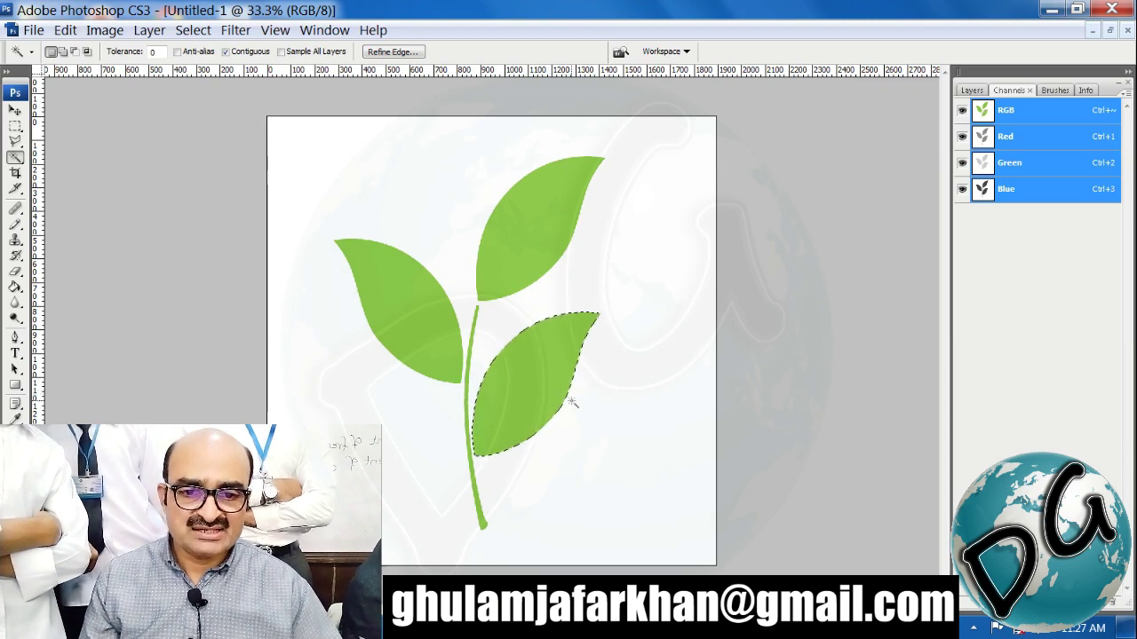
{"action": "key", "text": "ctrl+d"}
{"action": "key", "text": "ctrl+s"}
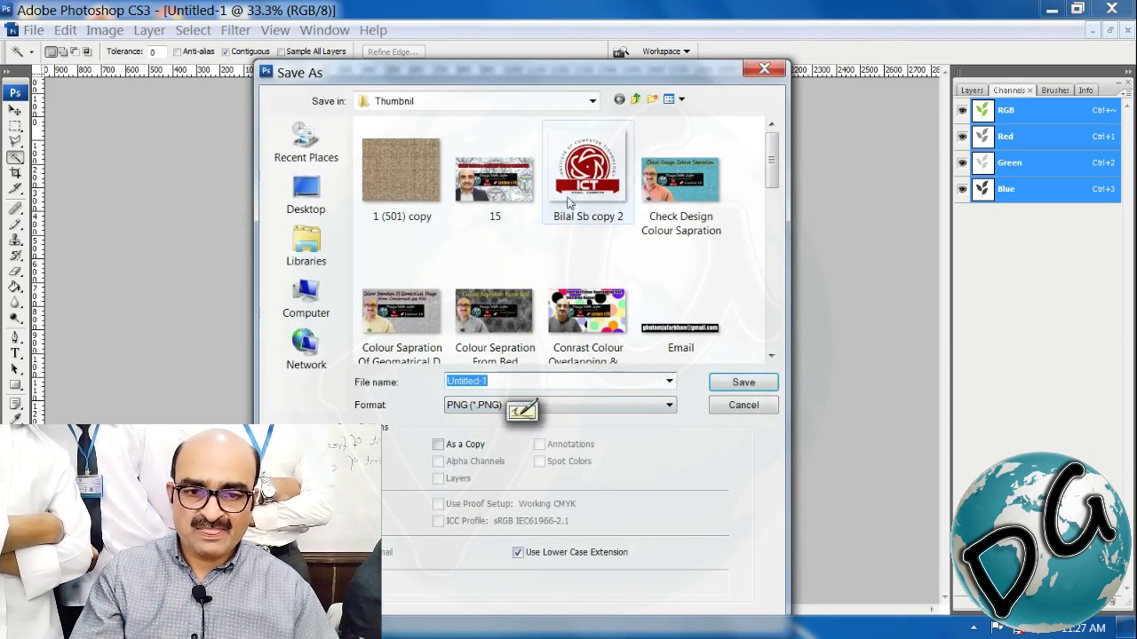
{"action": "left_click", "coordinate": [635, 99]}
{"action": "left_click", "coordinate": [635, 100]}
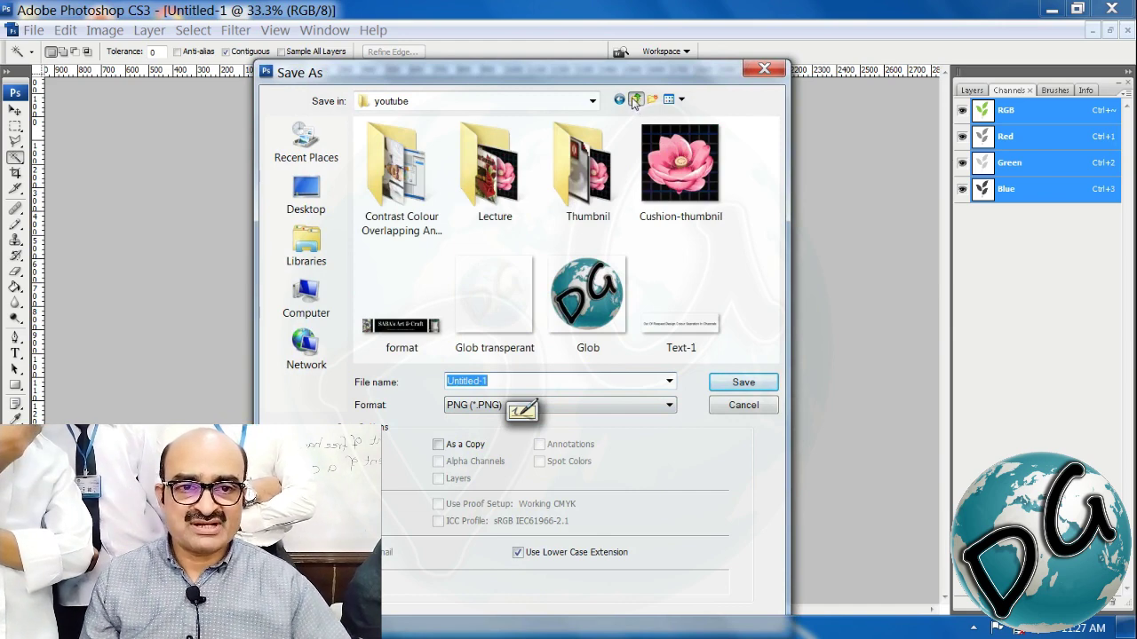
{"action": "left_click", "coordinate": [764, 69]}
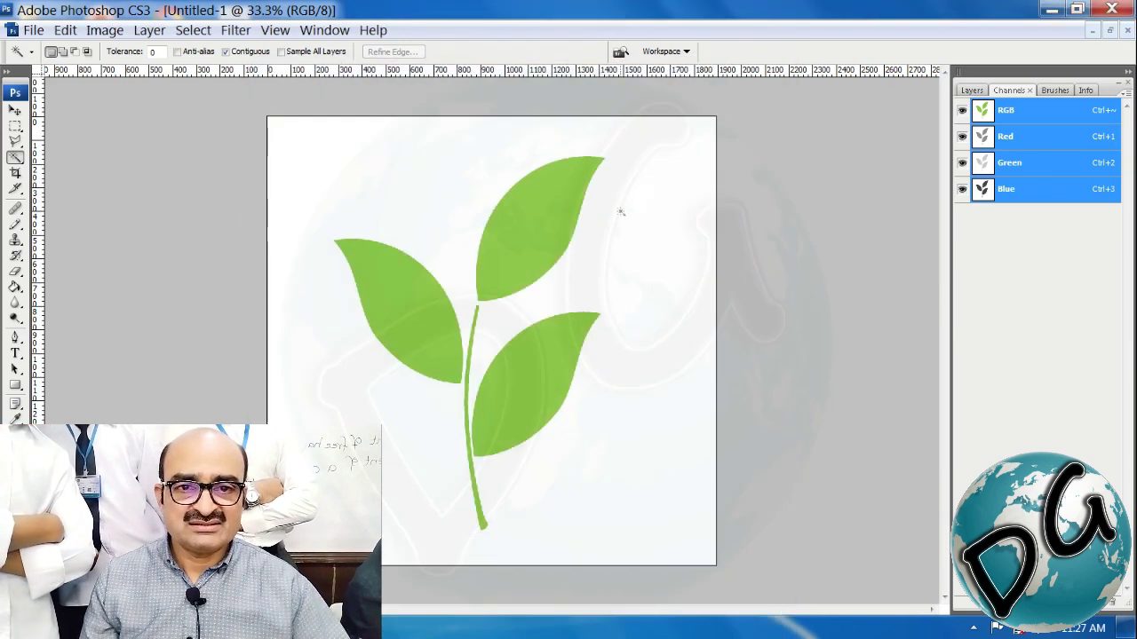
Save the drawing as Leaf in Photoshop (PSD) format in the youtube folder.
{"action": "key", "text": "ctrl+shift+s"}
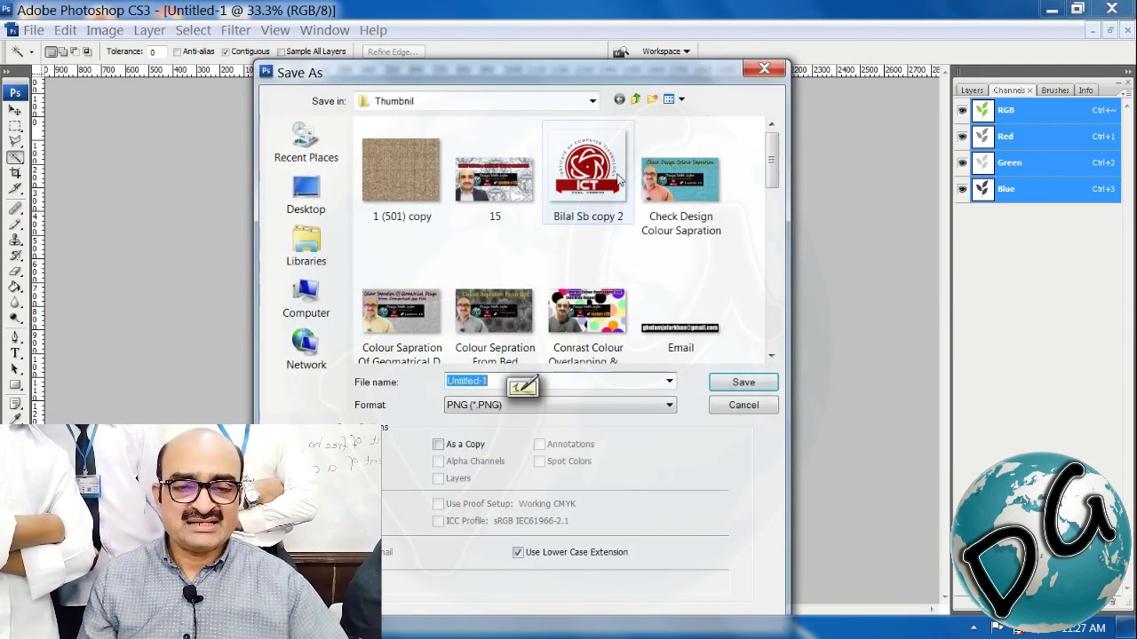
{"action": "left_click", "coordinate": [634, 99]}
{"action": "left_click", "coordinate": [520, 405]}
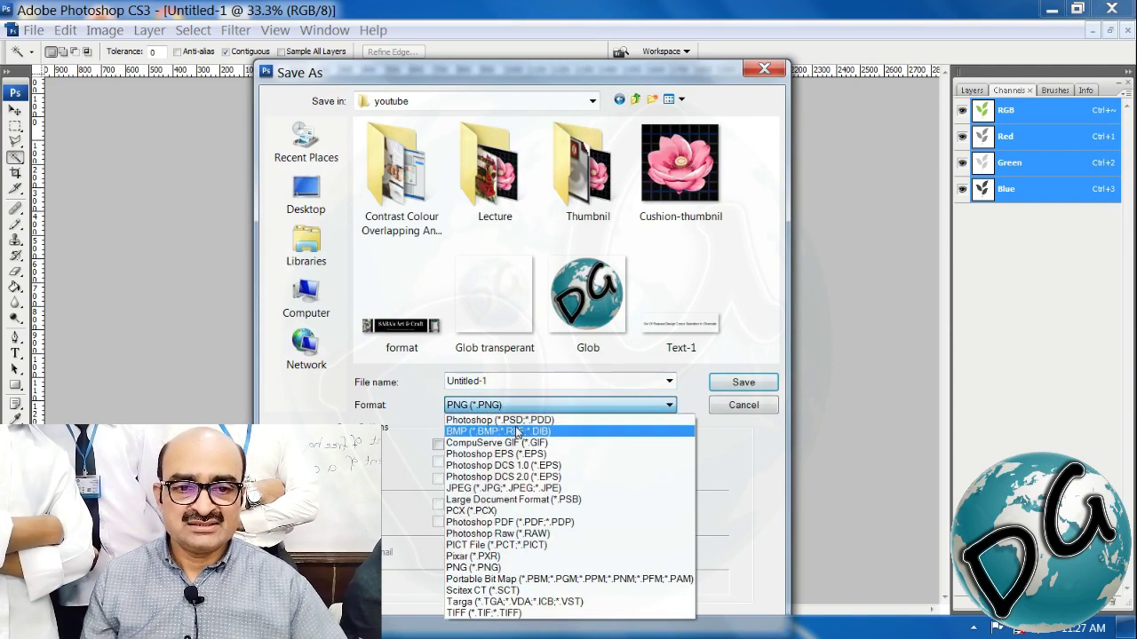
{"action": "left_click", "coordinate": [521, 420]}
{"action": "double_click", "coordinate": [520, 380]}
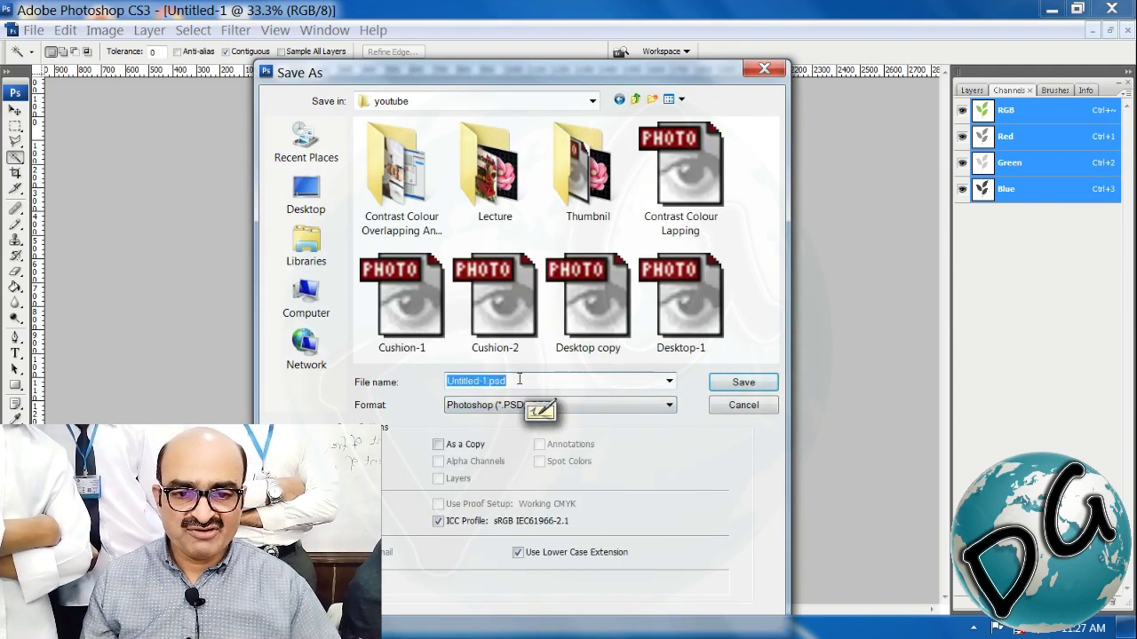
{"action": "type", "text": "Leaf"}
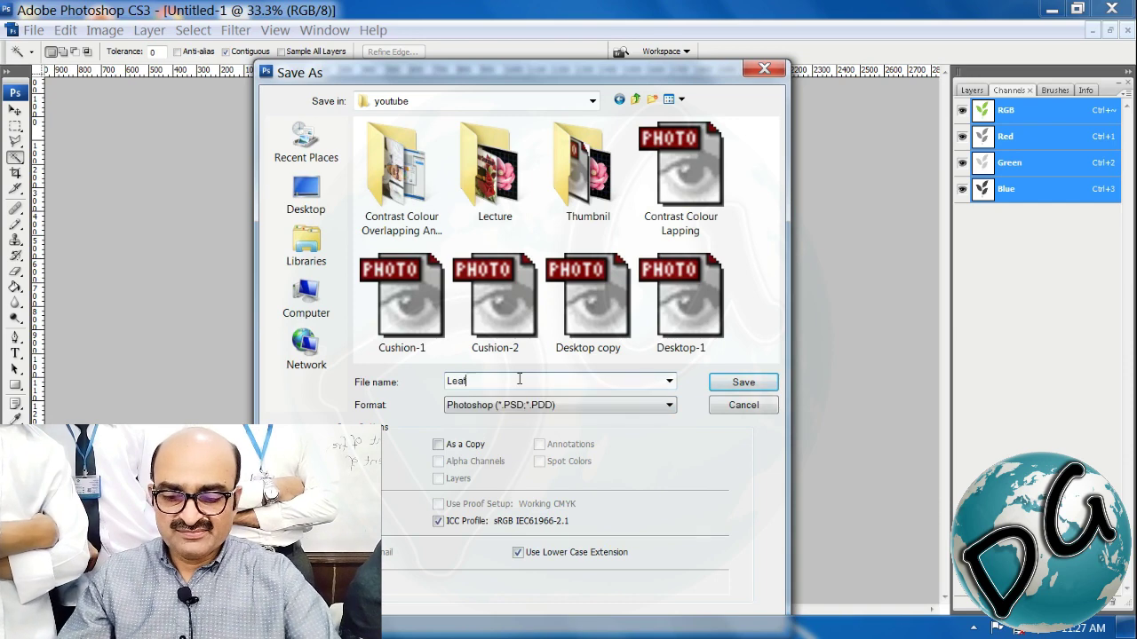
{"action": "key", "text": "Return"}
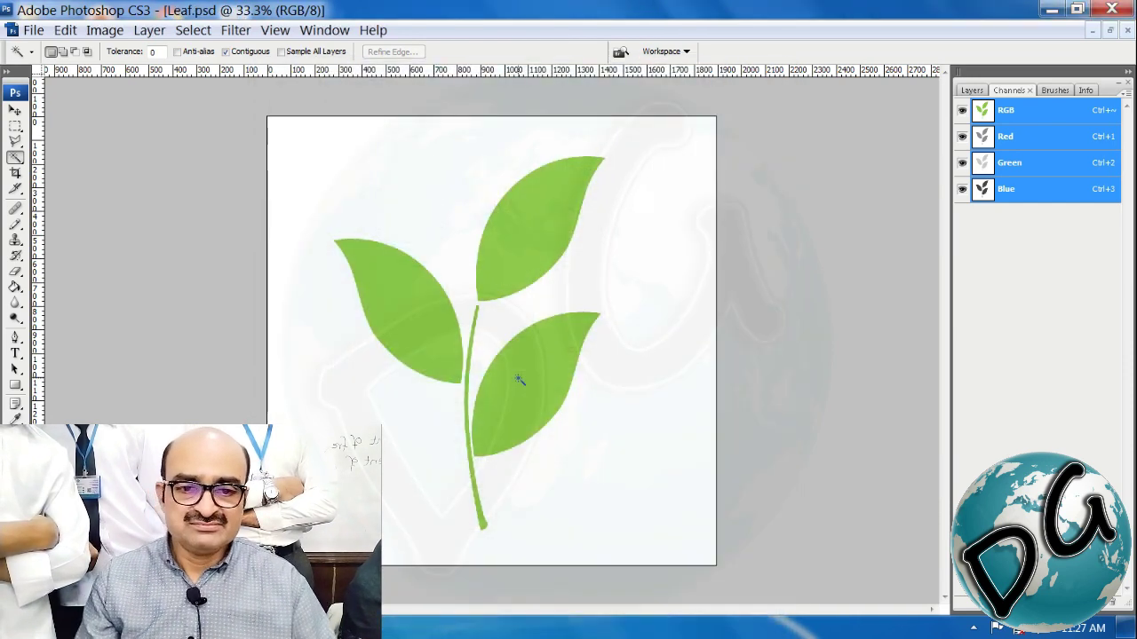
Draw a circular marquee selection about 260 px in diameter in the middle of the upper leaf.
{"action": "key", "text": "ctrl+space"}
{"action": "left_click_drag", "start_coordinate": [651, 143], "coordinate": [384, 377]}
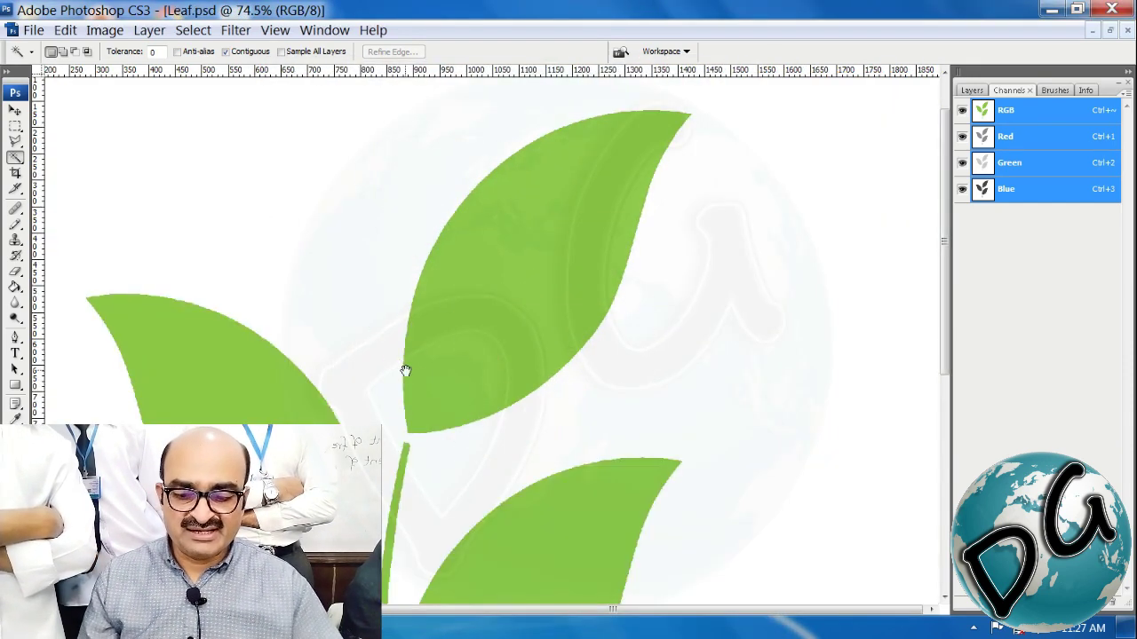
{"action": "key", "text": "m"}
{"action": "left_click_drag", "start_coordinate": [538, 283], "coordinate": [539, 296]}
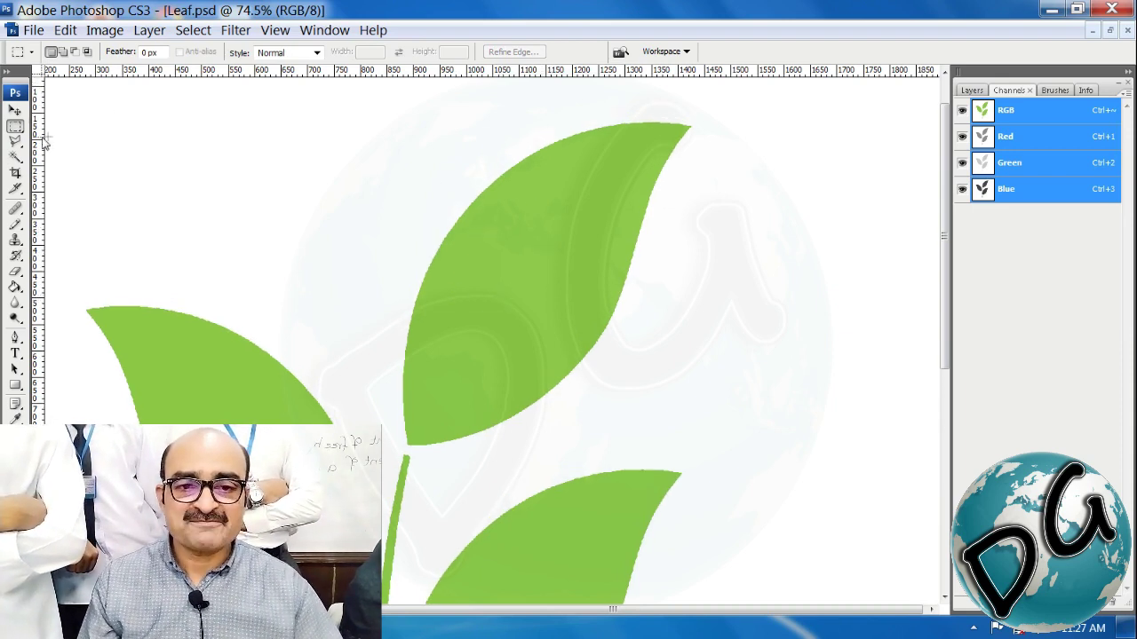
{"action": "left_click_drag", "start_coordinate": [15, 127], "coordinate": [54, 139]}
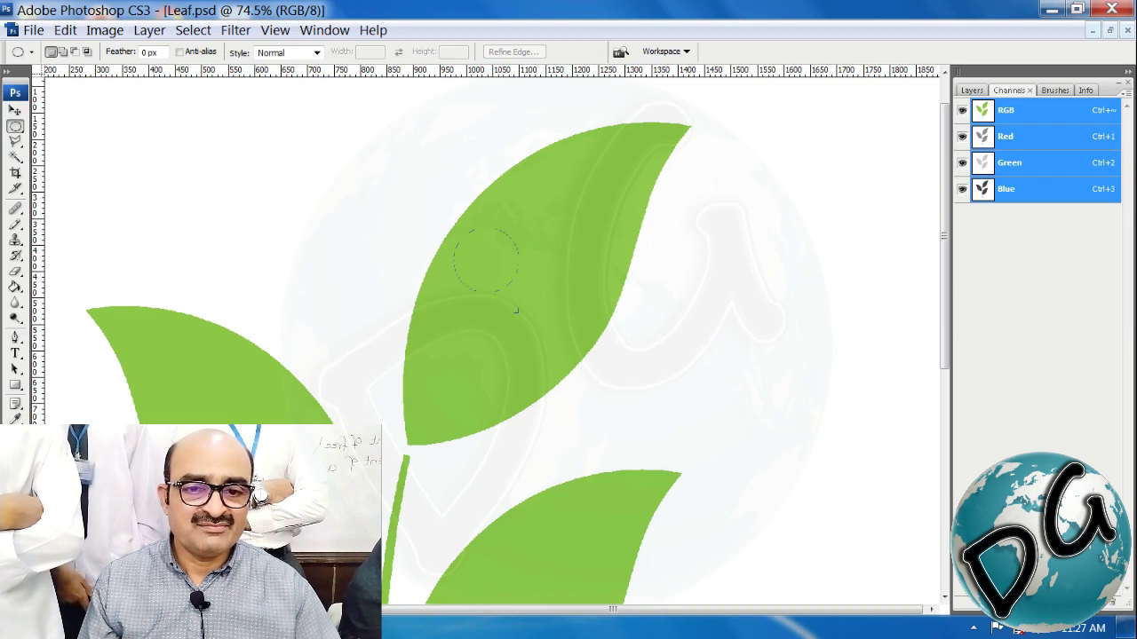
{"action": "left_click_drag", "start_coordinate": [568, 358], "coordinate": [578, 382]}
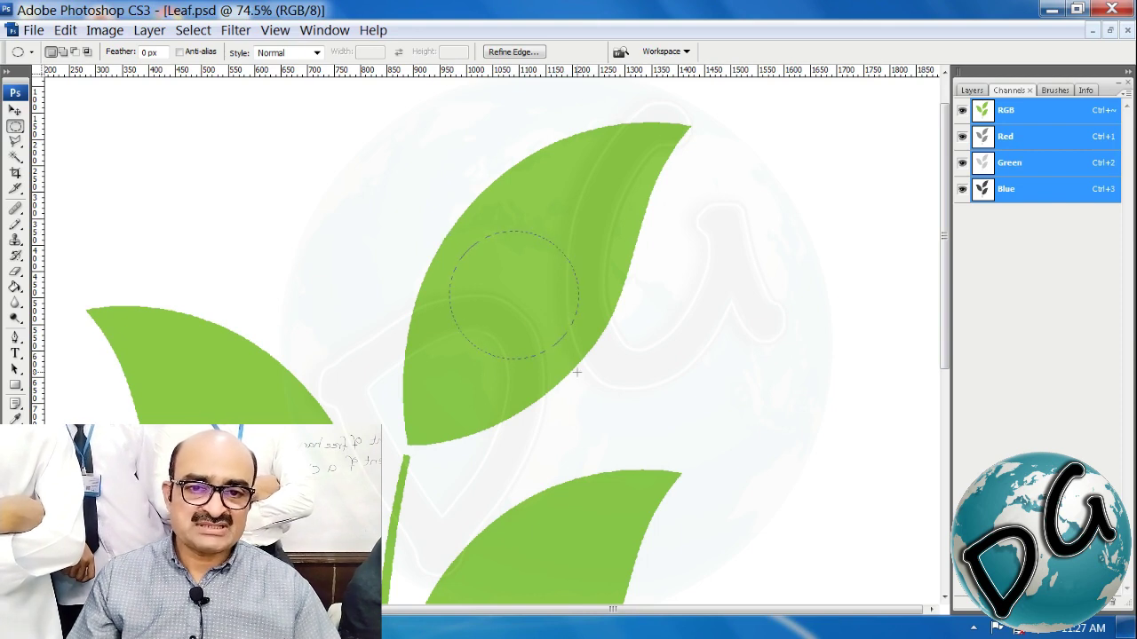
{"action": "mouse_move", "coordinate": [532, 309]}
{"action": "left_mouse_down"}
{"action": "mouse_move", "coordinate": [526, 302]}
{"action": "mouse_move", "coordinate": [511, 336]}
{"action": "mouse_move", "coordinate": [531, 286]}
{"action": "mouse_move", "coordinate": [546, 301]}
{"action": "mouse_move", "coordinate": [540, 313]}
{"action": "mouse_move", "coordinate": [523, 299]}
{"action": "mouse_move", "coordinate": [541, 292]}
{"action": "mouse_move", "coordinate": [560, 315]}
{"action": "mouse_move", "coordinate": [530, 289]}
{"action": "left_mouse_up"}
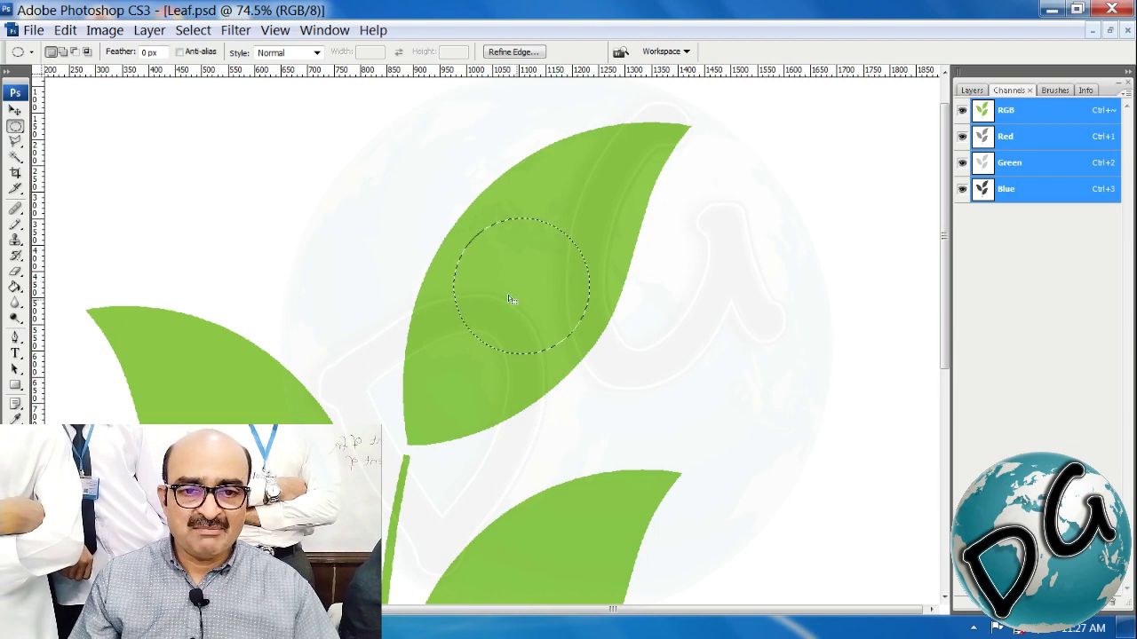
Set up the Pencil tool with a 3 px tip and widen its spacing so that strokes form separate dots.
{"action": "key", "text": "ctrl+space"}
{"action": "left_click_drag", "start_coordinate": [633, 198], "coordinate": [449, 382]}
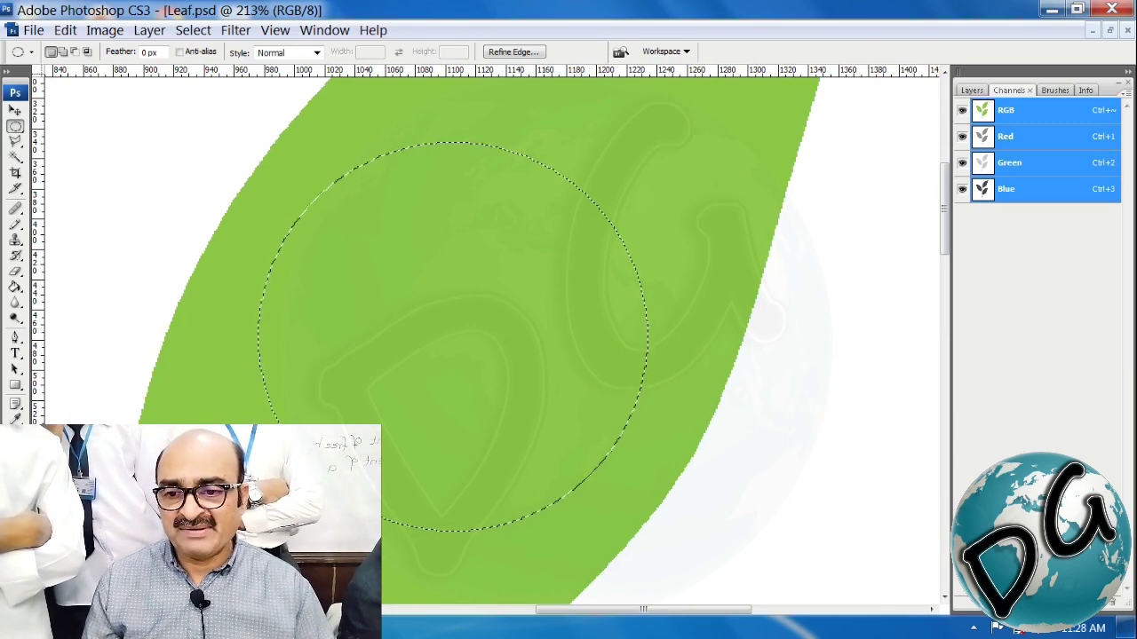
{"action": "left_click", "coordinate": [17, 225]}
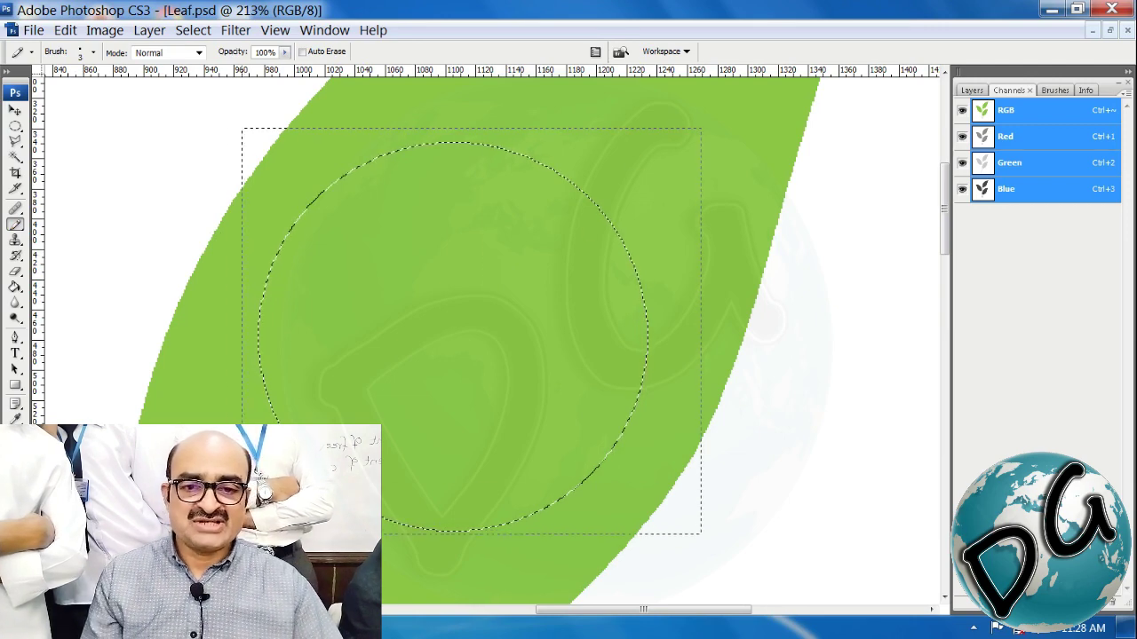
{"action": "left_click_drag", "start_coordinate": [242, 534], "coordinate": [220, 556]}
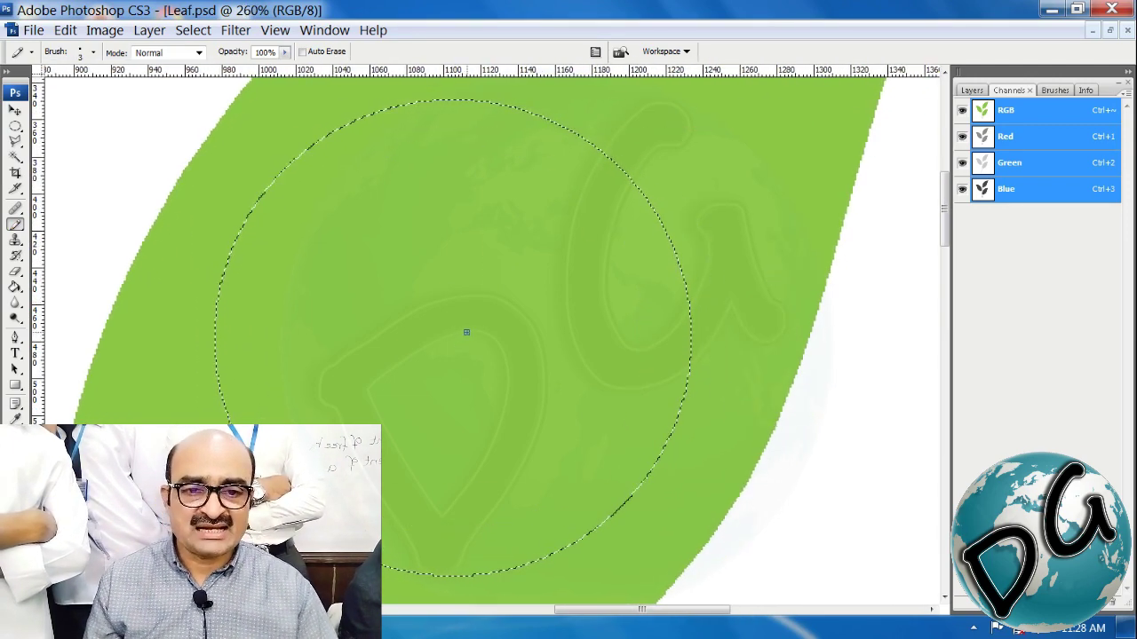
{"action": "key", "text": "F5"}
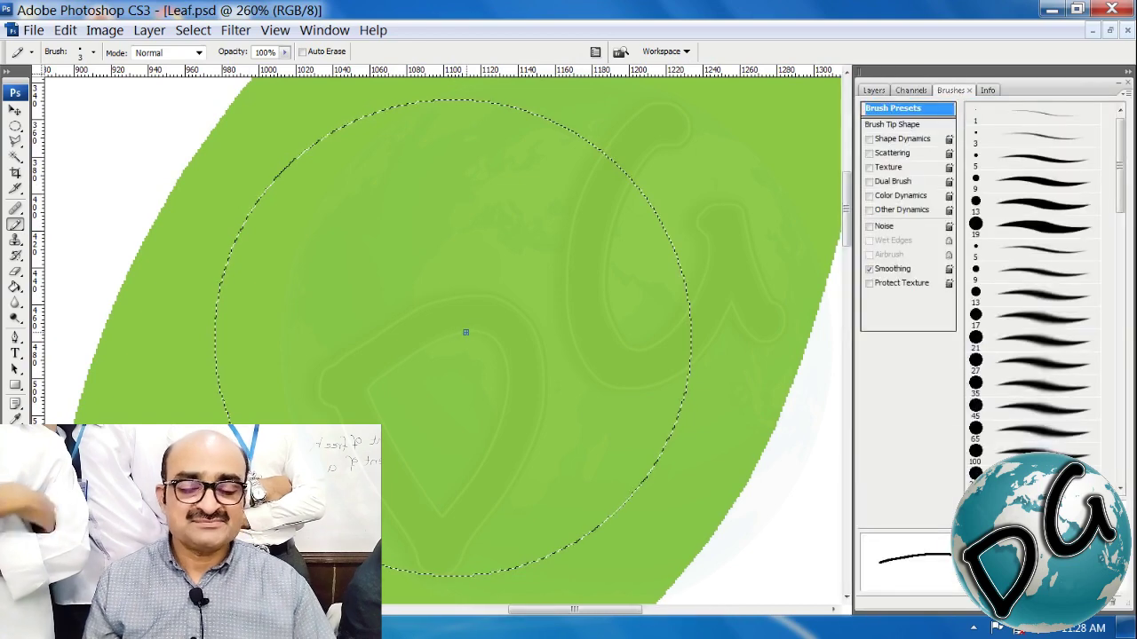
{"action": "left_click", "coordinate": [889, 131]}
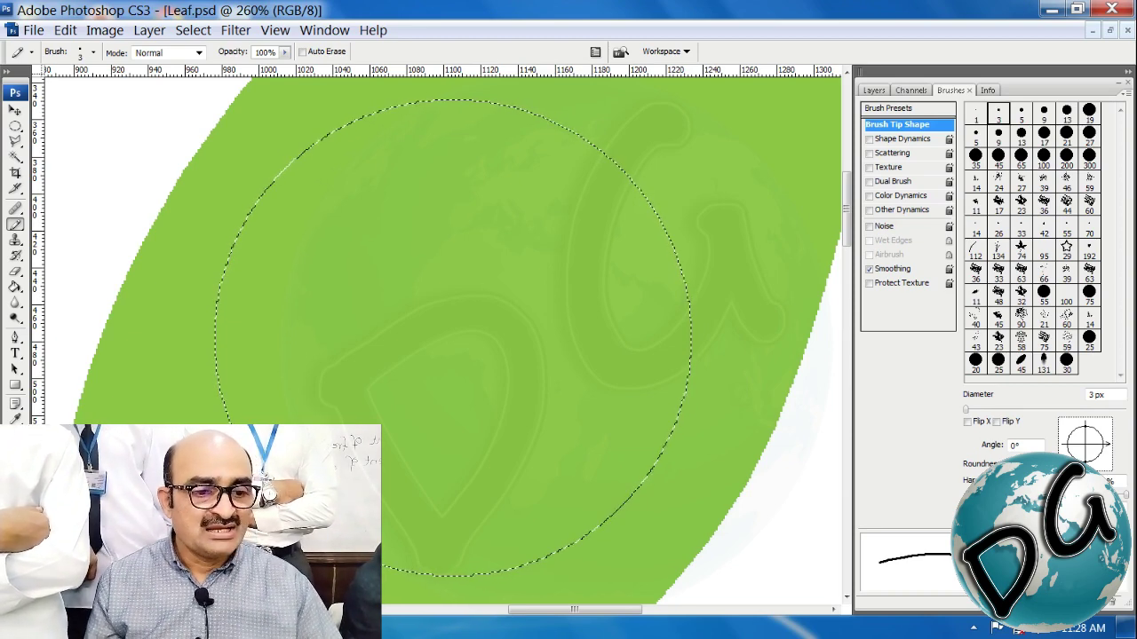
{"action": "left_click_drag", "start_coordinate": [970, 524], "coordinate": [1043, 524]}
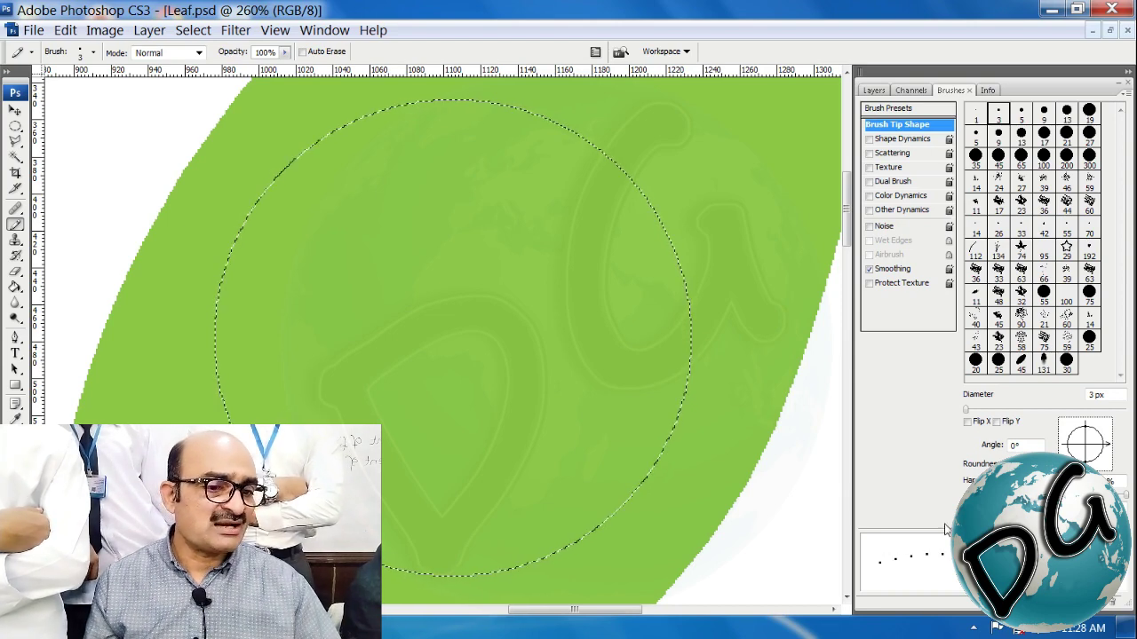
{"action": "left_click", "coordinate": [456, 342]}
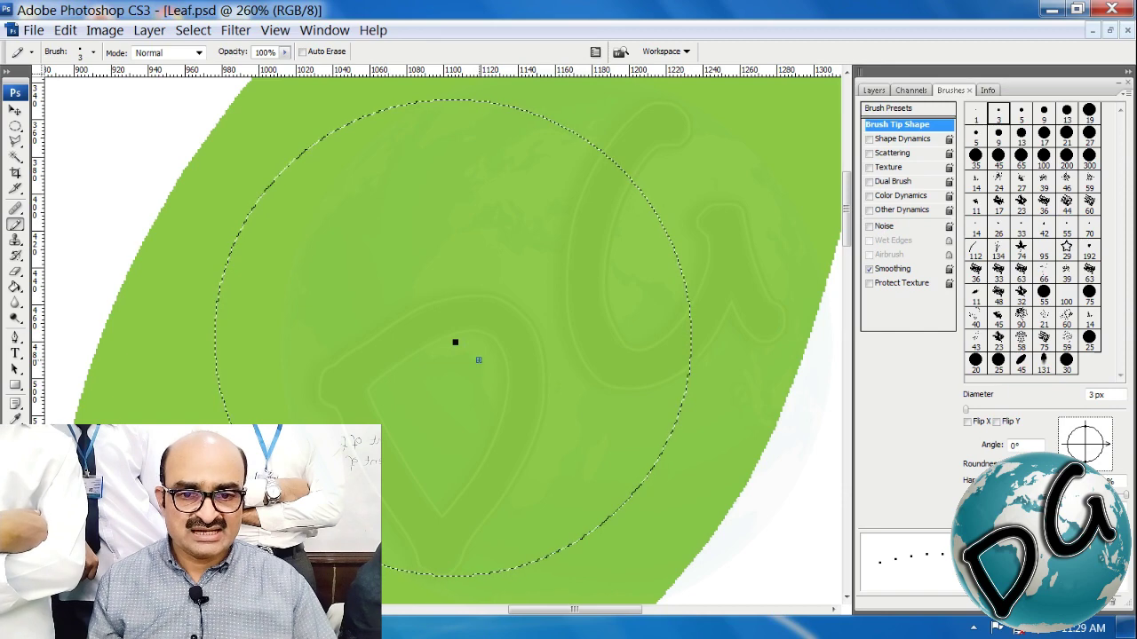
{"action": "left_click", "coordinate": [480, 359]}
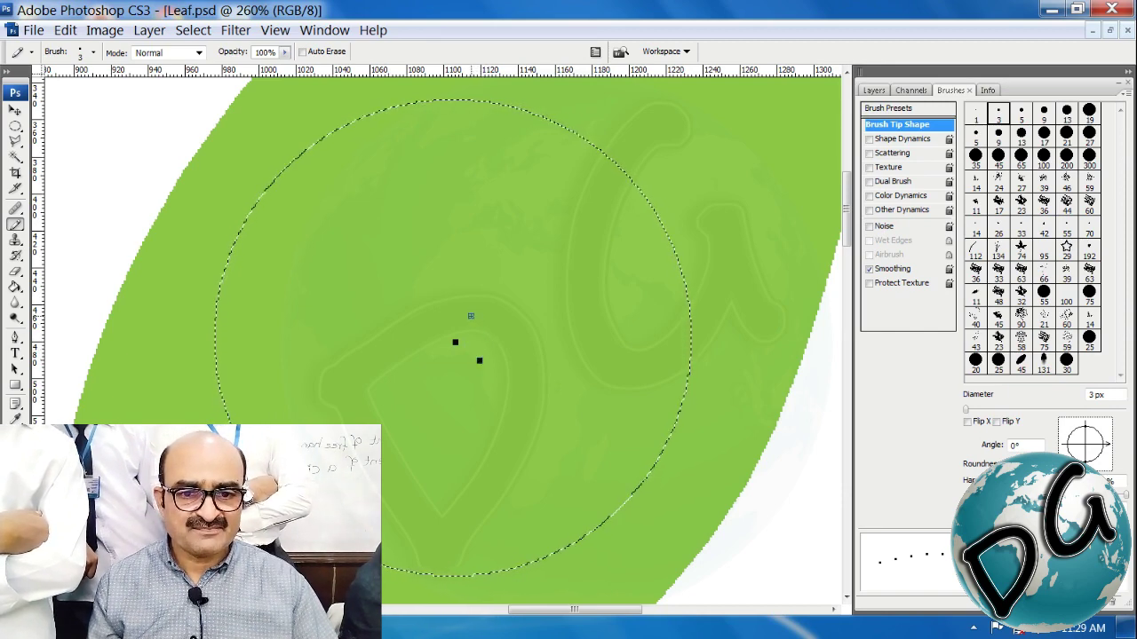
{"action": "left_click", "coordinate": [471, 312]}
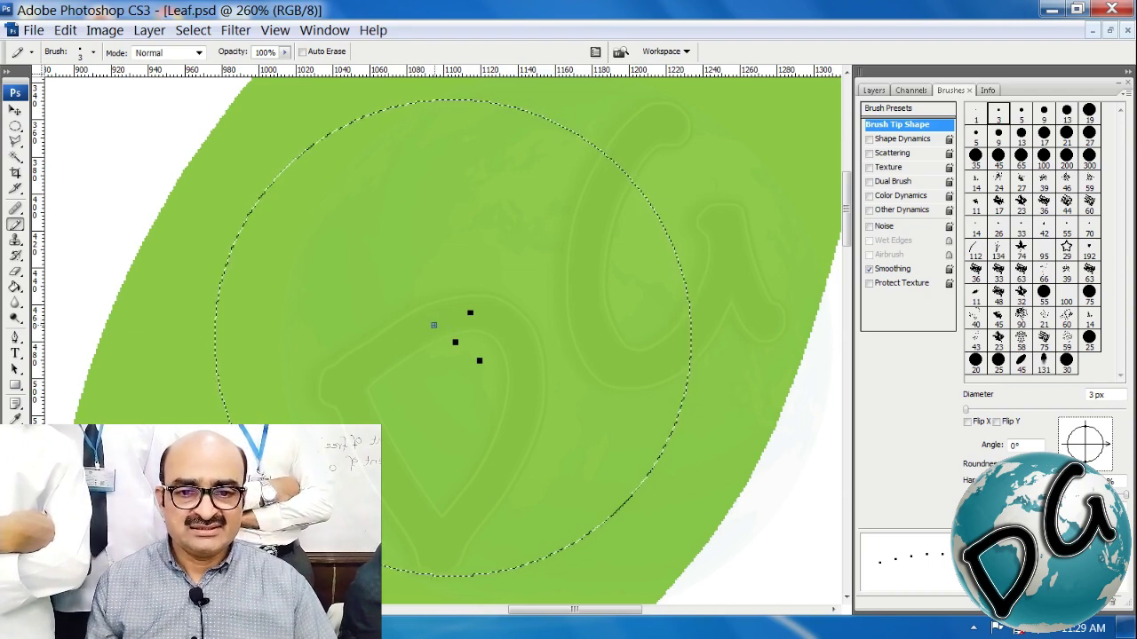
{"action": "left_click", "coordinate": [433, 326]}
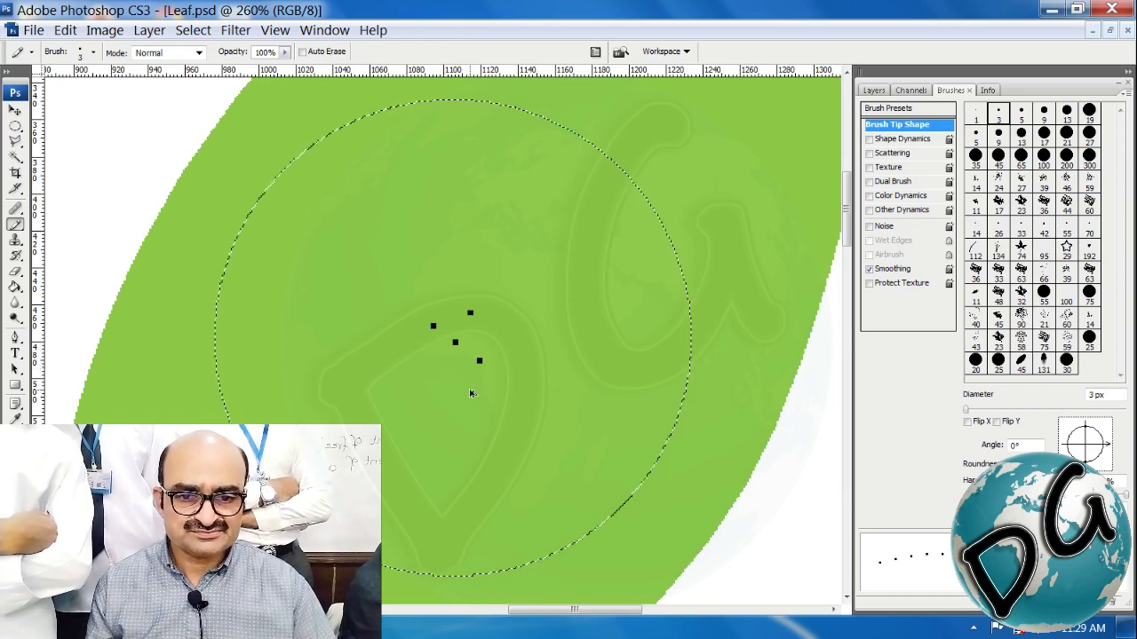
{"action": "key", "text": "ctrl+alt+z"}
{"action": "key", "text": "ctrl+alt+z"}
{"action": "key", "text": "ctrl+alt+z"}
{"action": "key", "text": "ctrl+alt+z"}
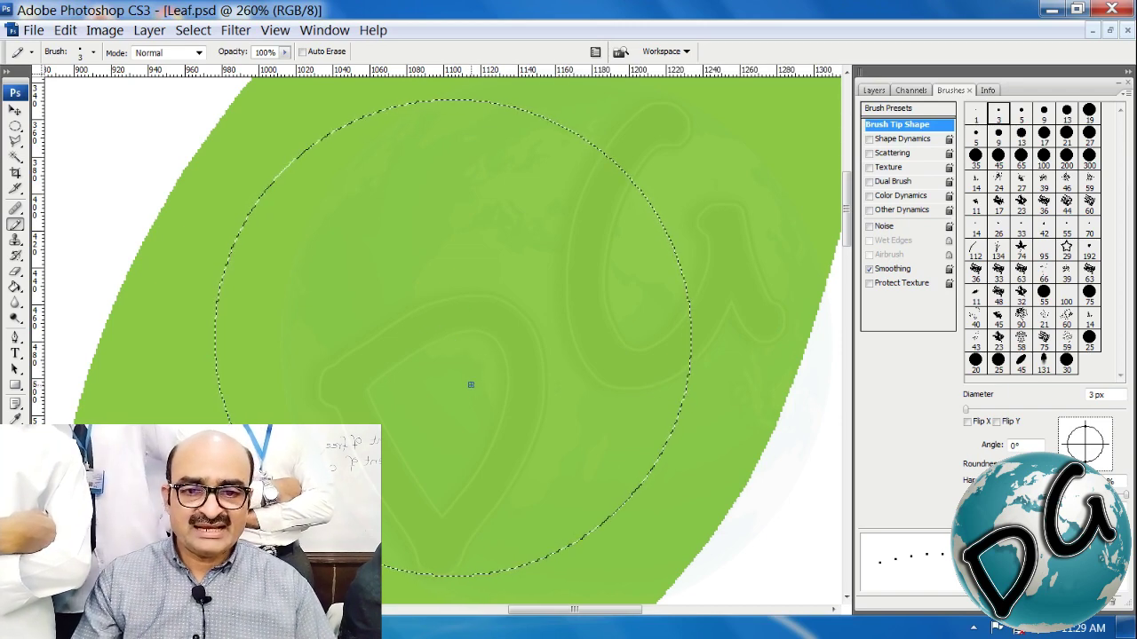
Reduce the Pencil tip to 2 px and place a tight cluster of separate black dots around the centre of the circular selection.
{"action": "key", "text": "bracketleft"}
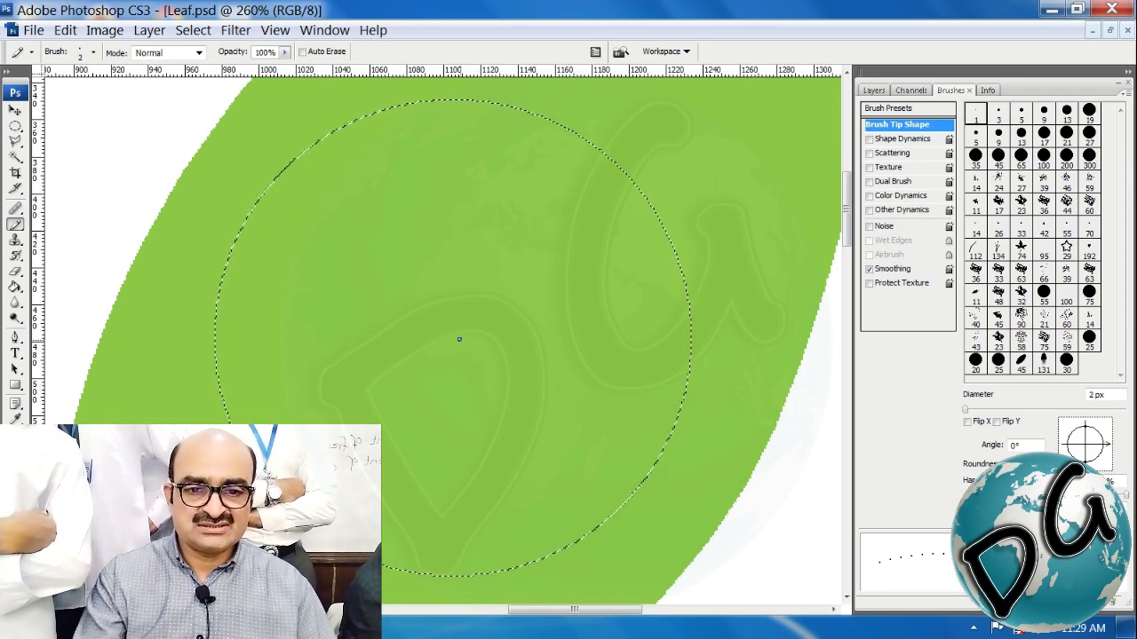
{"action": "left_click", "coordinate": [459, 341]}
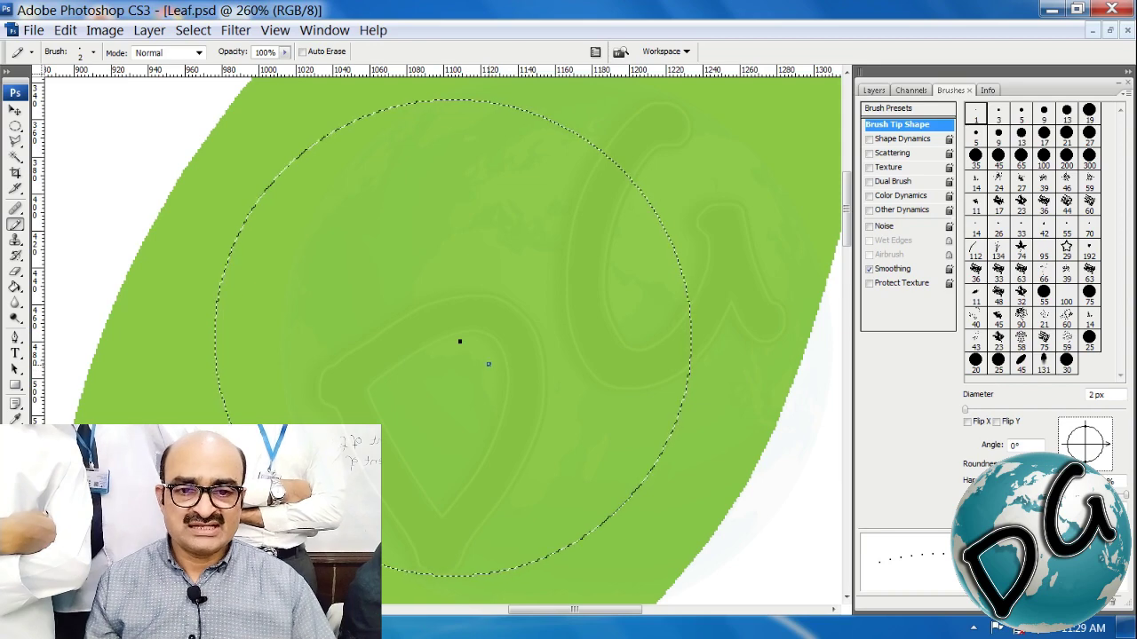
{"action": "left_click", "coordinate": [474, 355]}
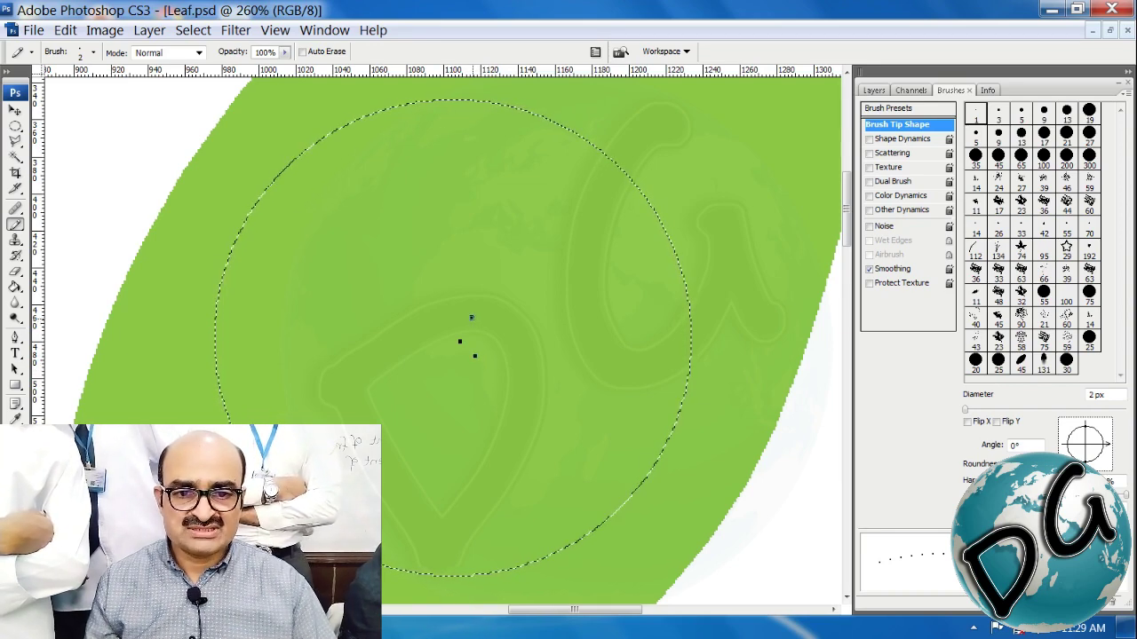
{"action": "left_click", "coordinate": [443, 329]}
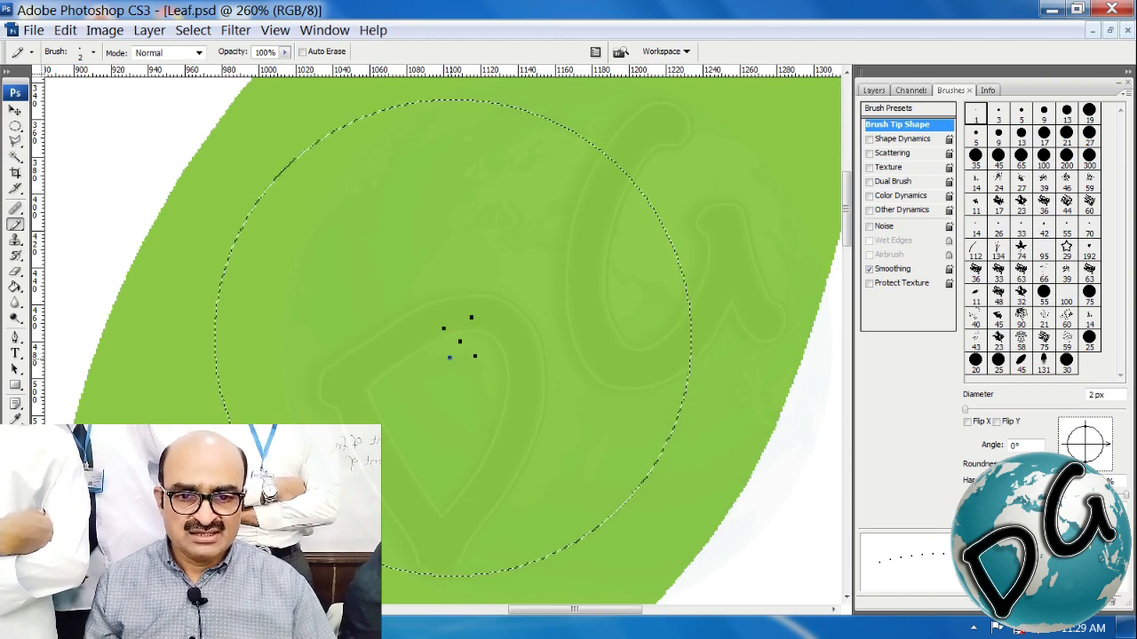
{"action": "left_click", "coordinate": [450, 357]}
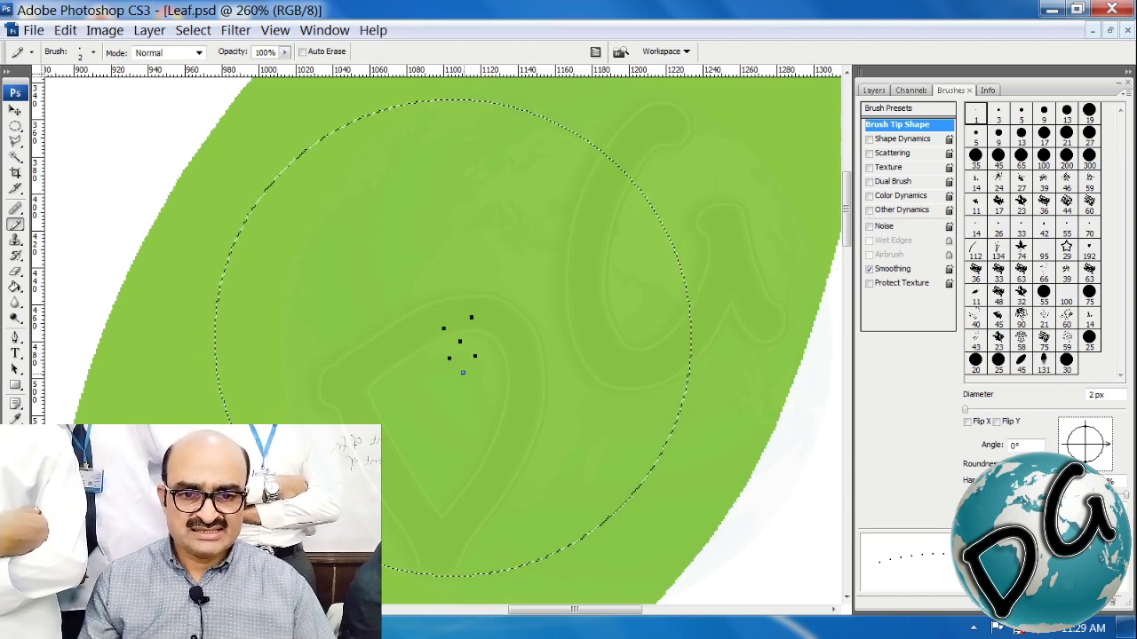
{"action": "left_click", "coordinate": [462, 371]}
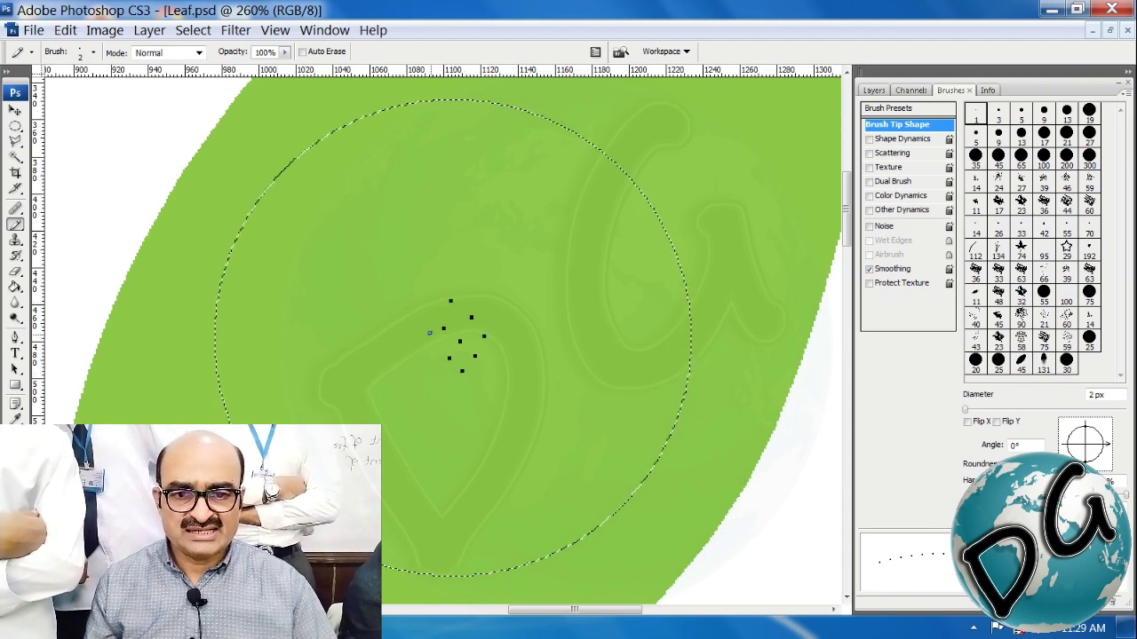
{"action": "left_click", "coordinate": [432, 345]}
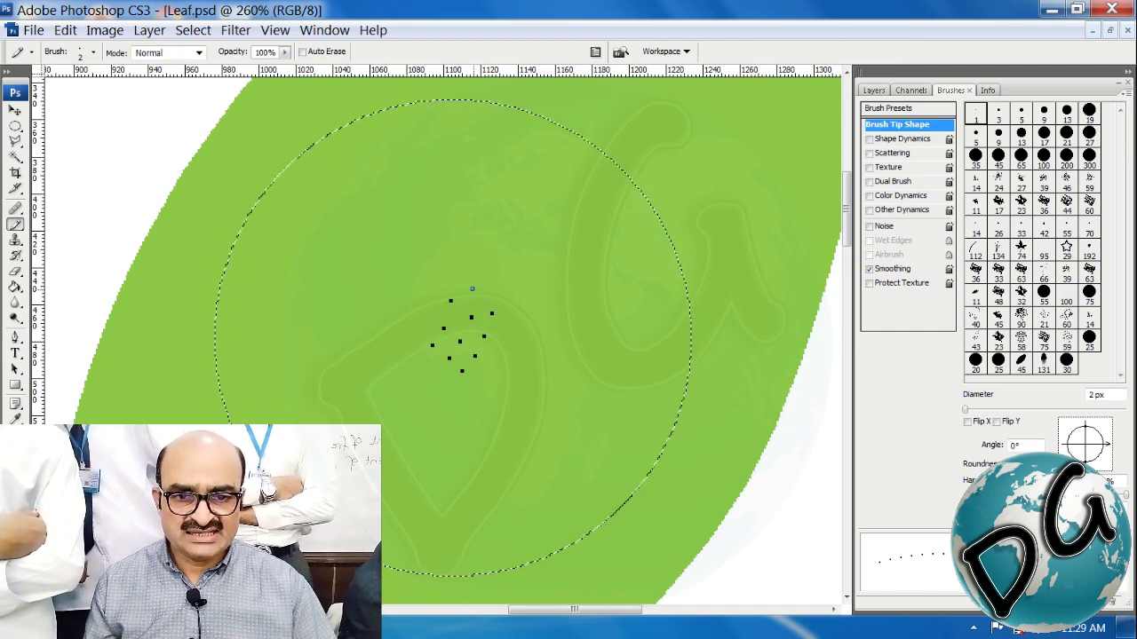
{"action": "left_click", "coordinate": [472, 289]}
{"action": "left_click", "coordinate": [505, 334]}
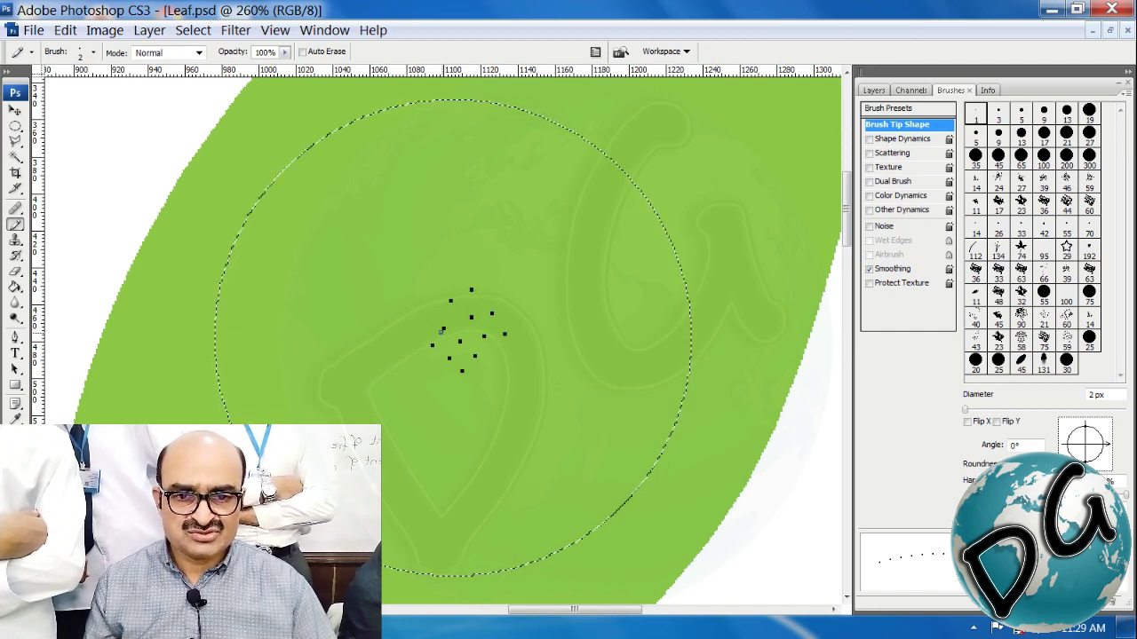
{"action": "left_click", "coordinate": [414, 329]}
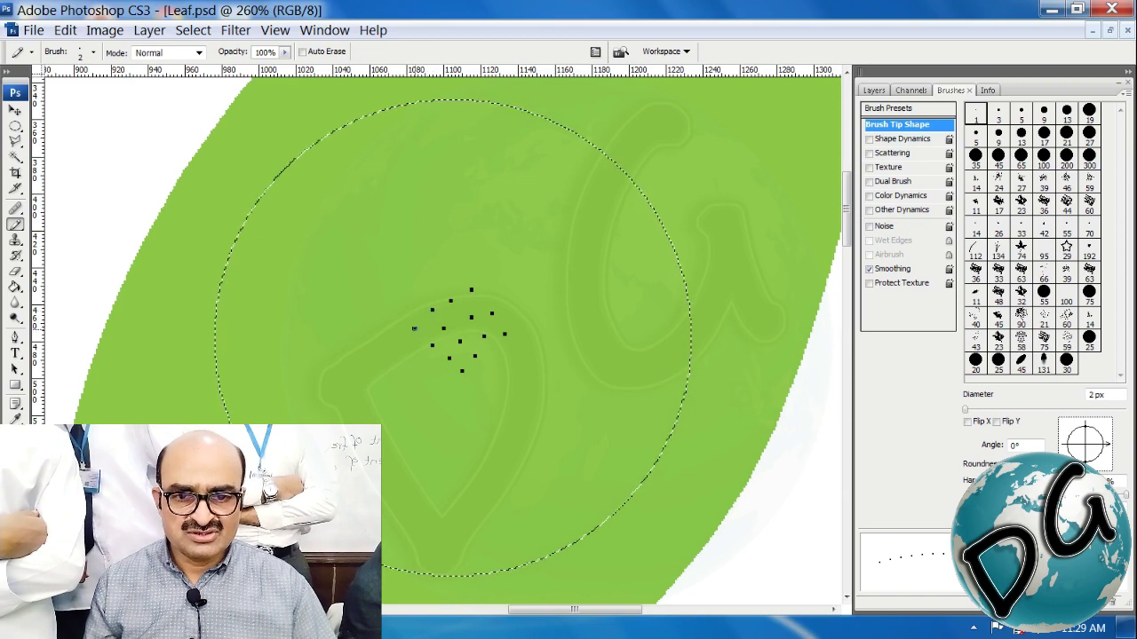
{"action": "left_click", "coordinate": [430, 366]}
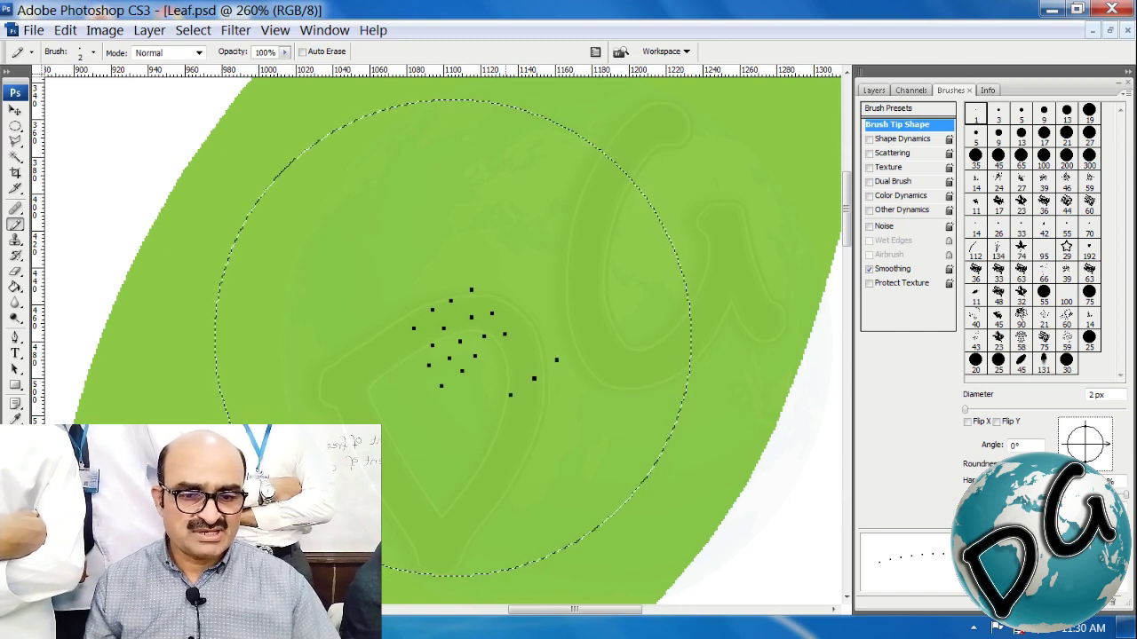
Extend the central cluster with evenly spaced single dots along its lower and right sides.
{"action": "left_click_drag", "start_coordinate": [506, 398], "coordinate": [423, 448]}
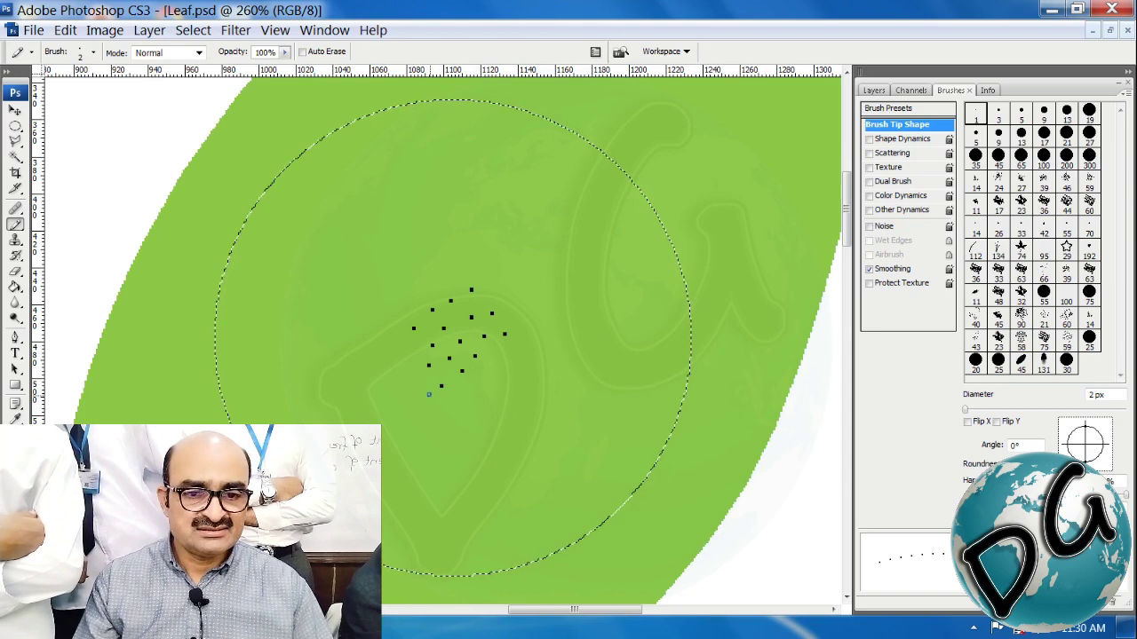
{"action": "left_click", "coordinate": [415, 385]}
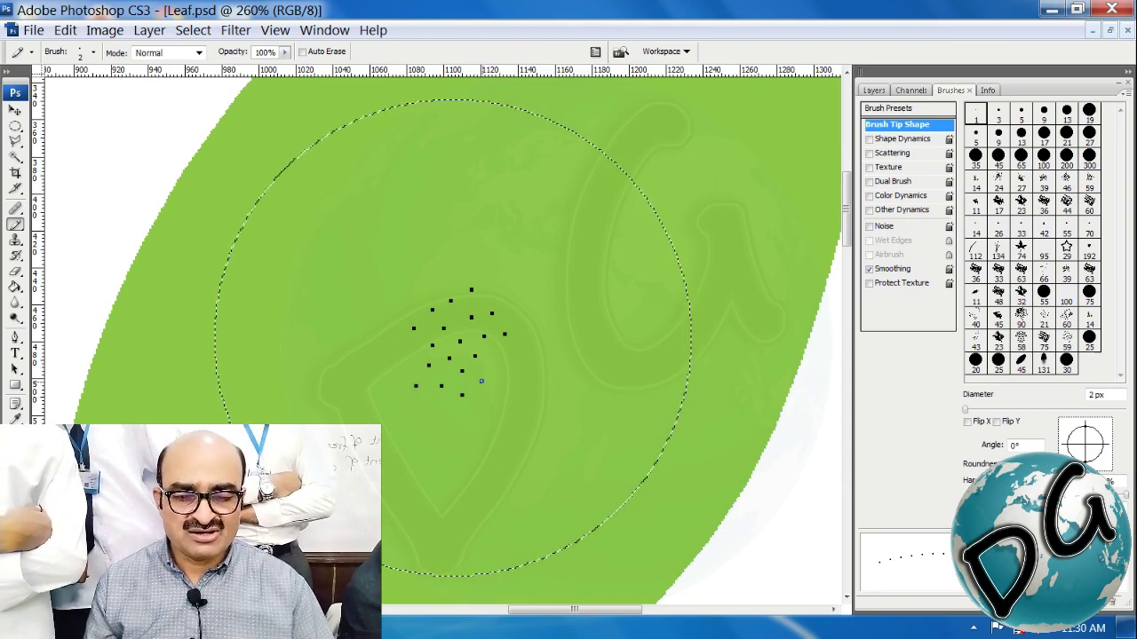
{"action": "left_click", "coordinate": [482, 384]}
{"action": "left_click", "coordinate": [484, 336]}
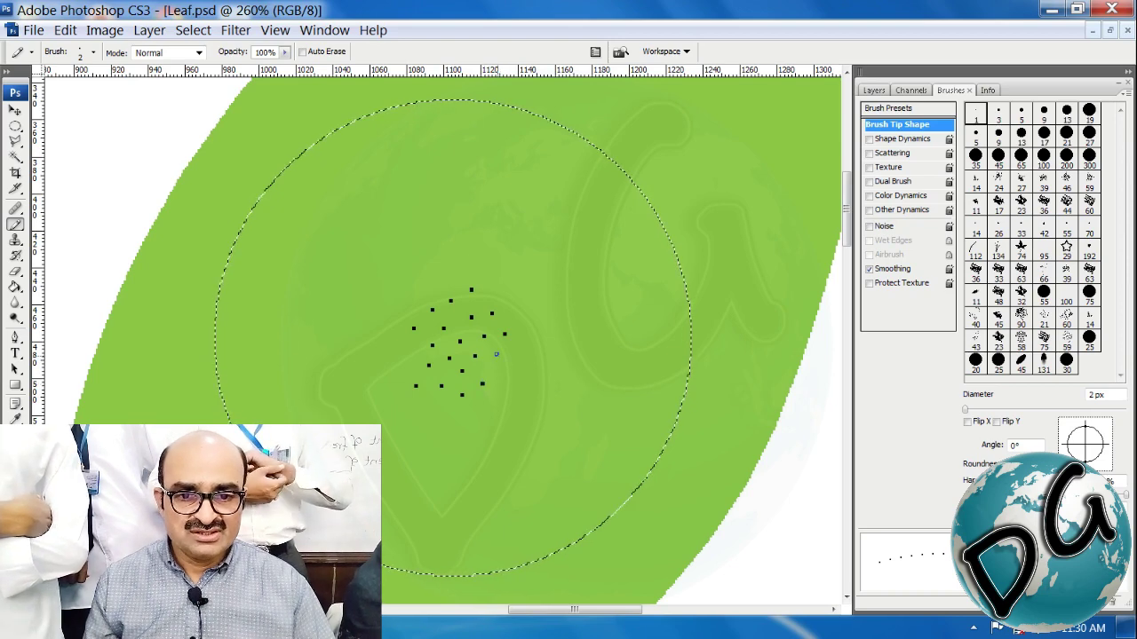
{"action": "left_click", "coordinate": [498, 354]}
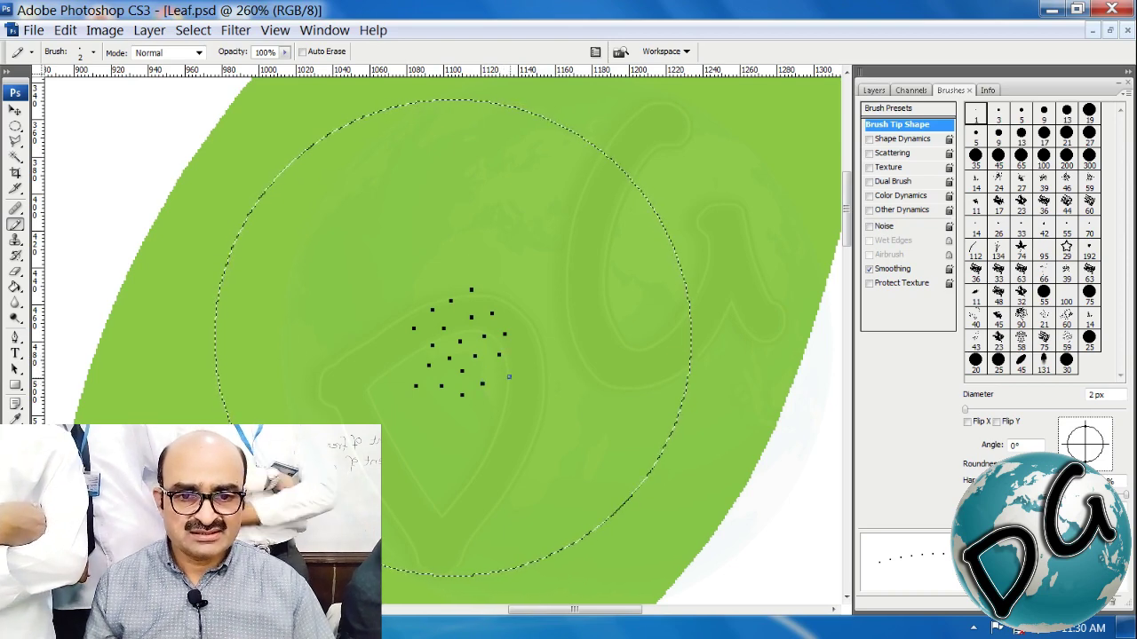
{"action": "left_click", "coordinate": [489, 369]}
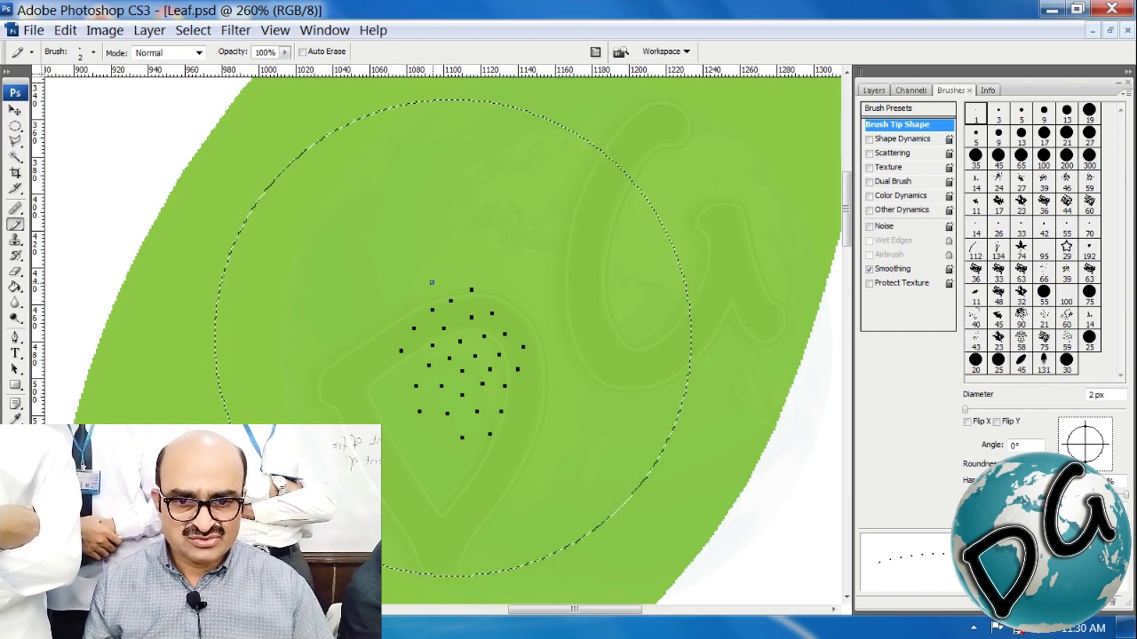
Surround the central cluster with more widely spaced dots above it, on both sides and below it.
{"action": "left_click", "coordinate": [431, 282]}
{"action": "left_click", "coordinate": [496, 284]}
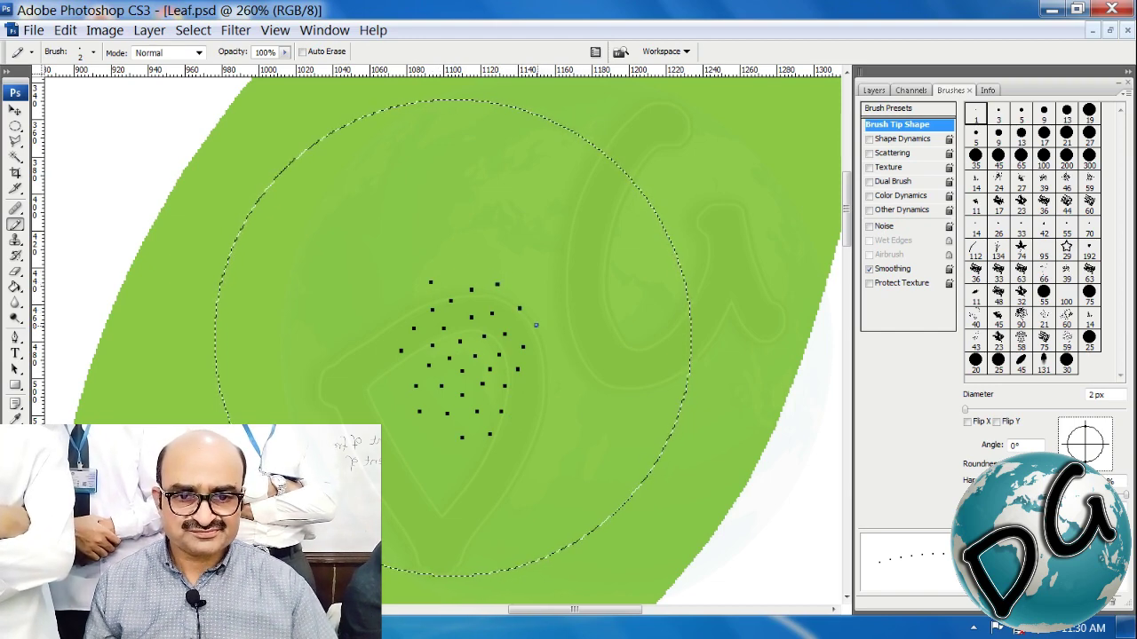
{"action": "left_click", "coordinate": [535, 325]}
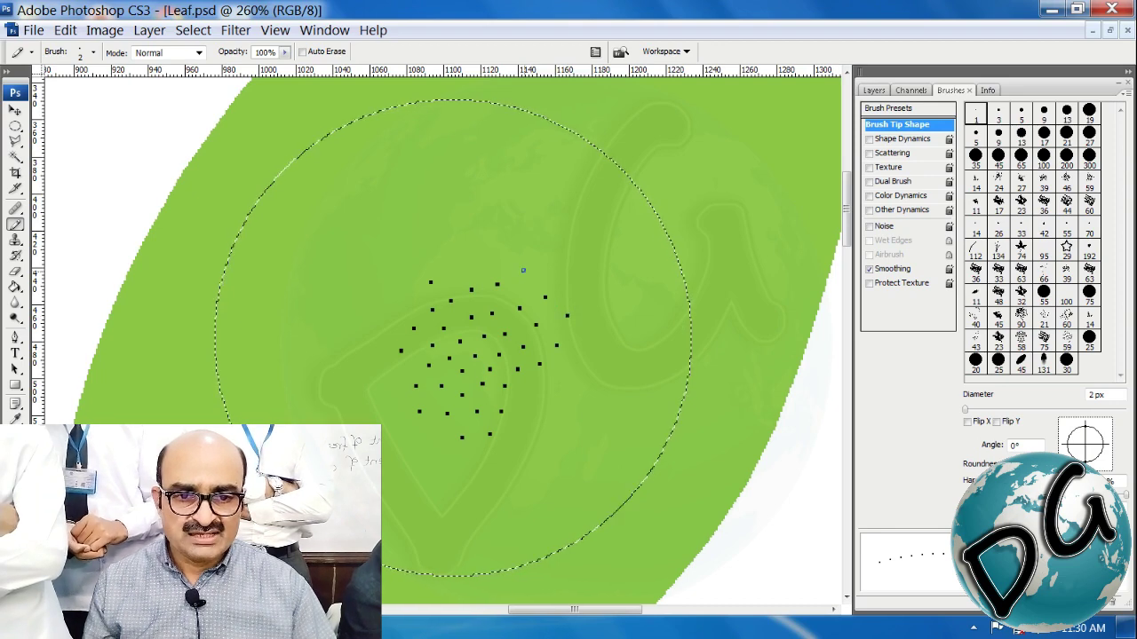
{"action": "left_click", "coordinate": [521, 267]}
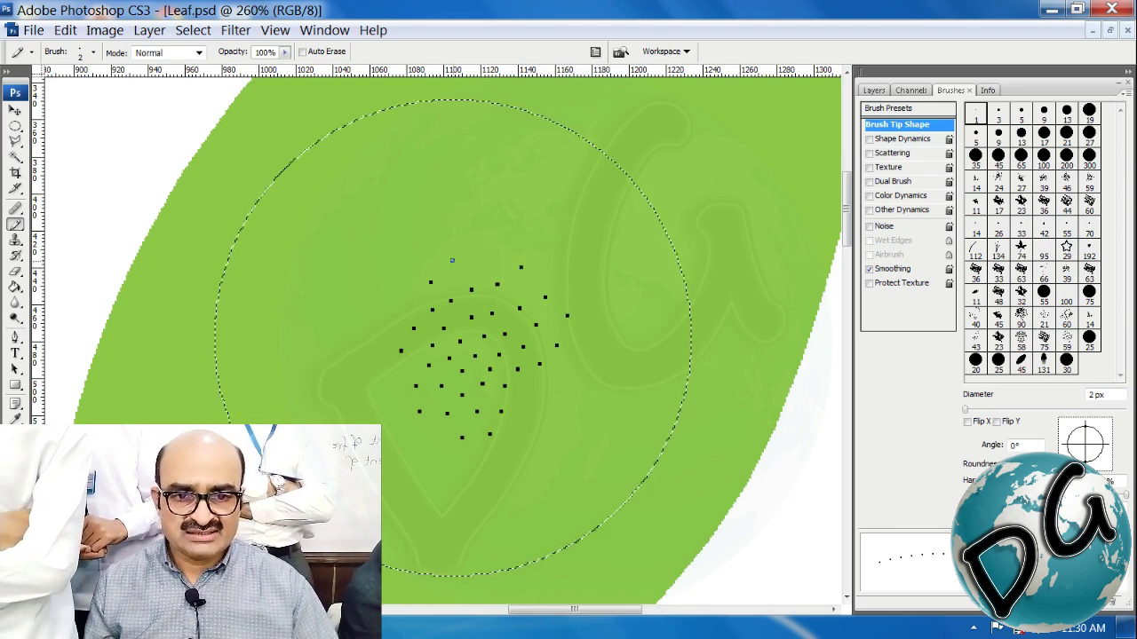
{"action": "left_click", "coordinate": [451, 257]}
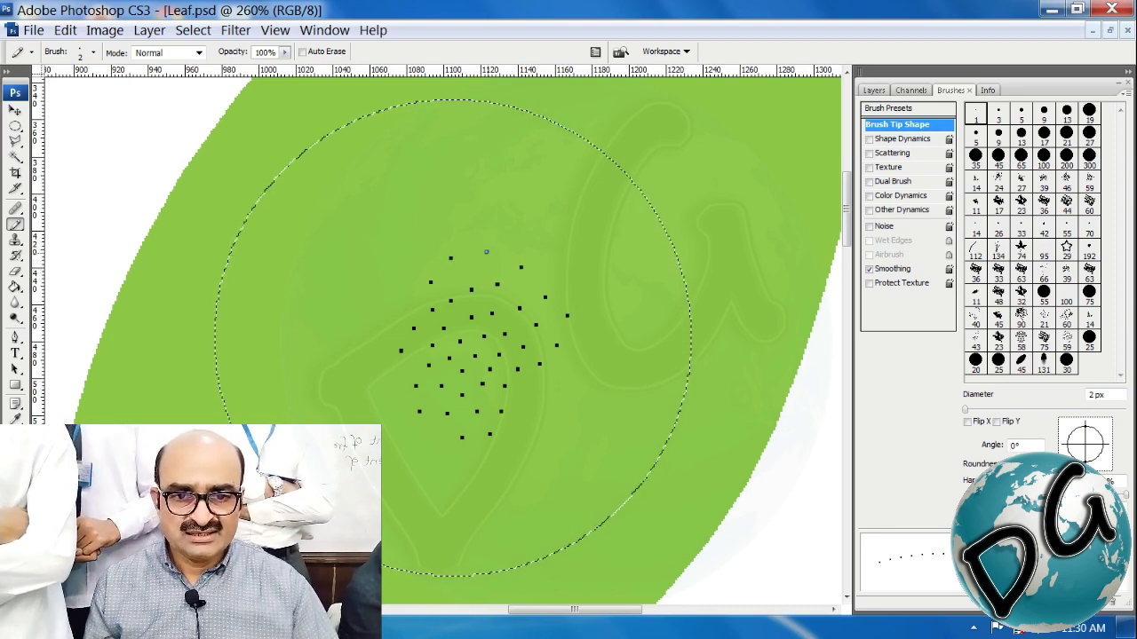
{"action": "left_click", "coordinate": [483, 242]}
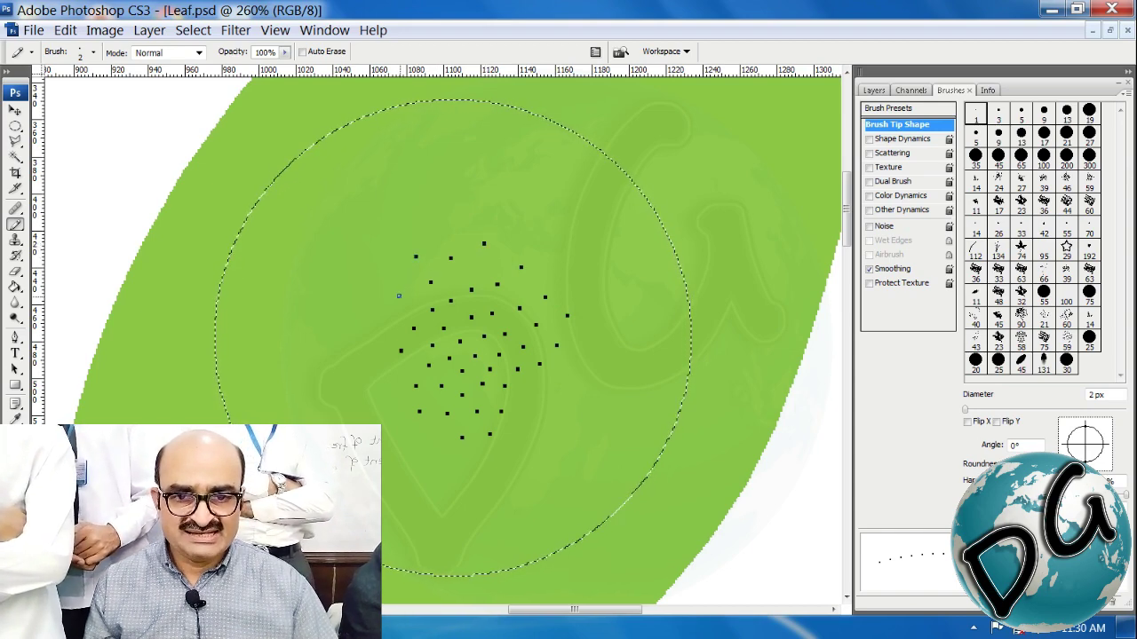
{"action": "left_click", "coordinate": [399, 292]}
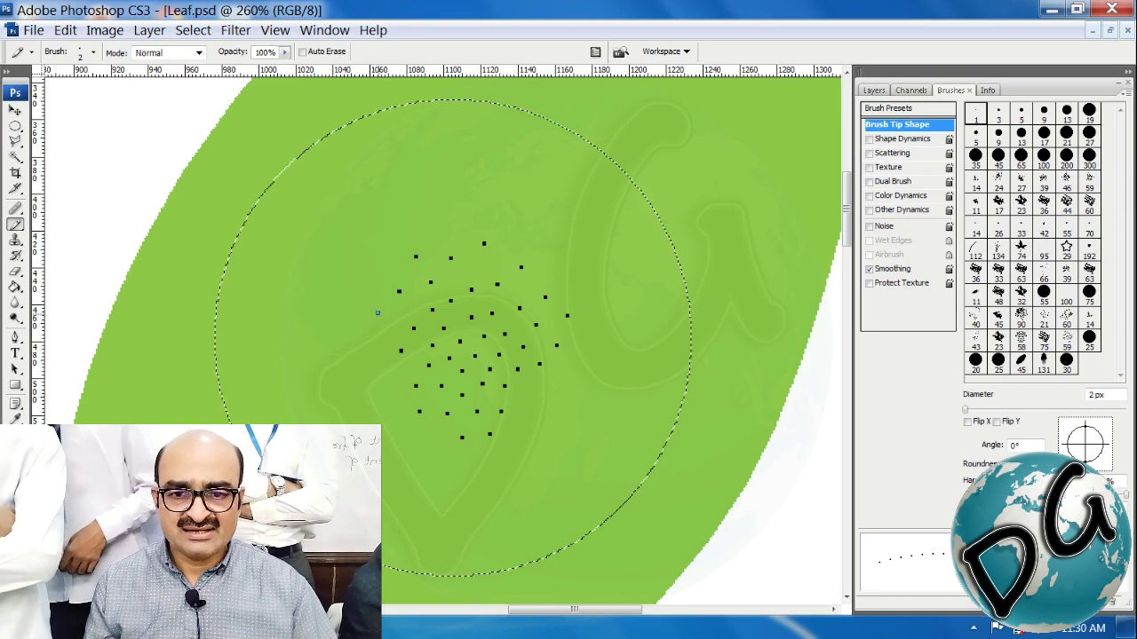
{"action": "left_click", "coordinate": [377, 313]}
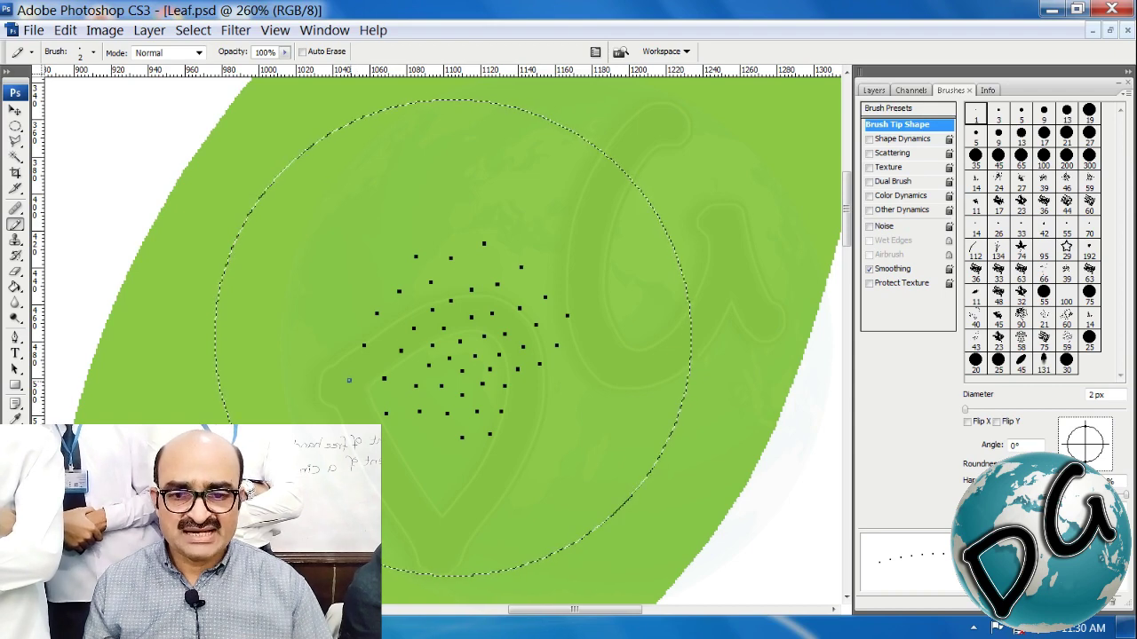
{"action": "left_click", "coordinate": [349, 380]}
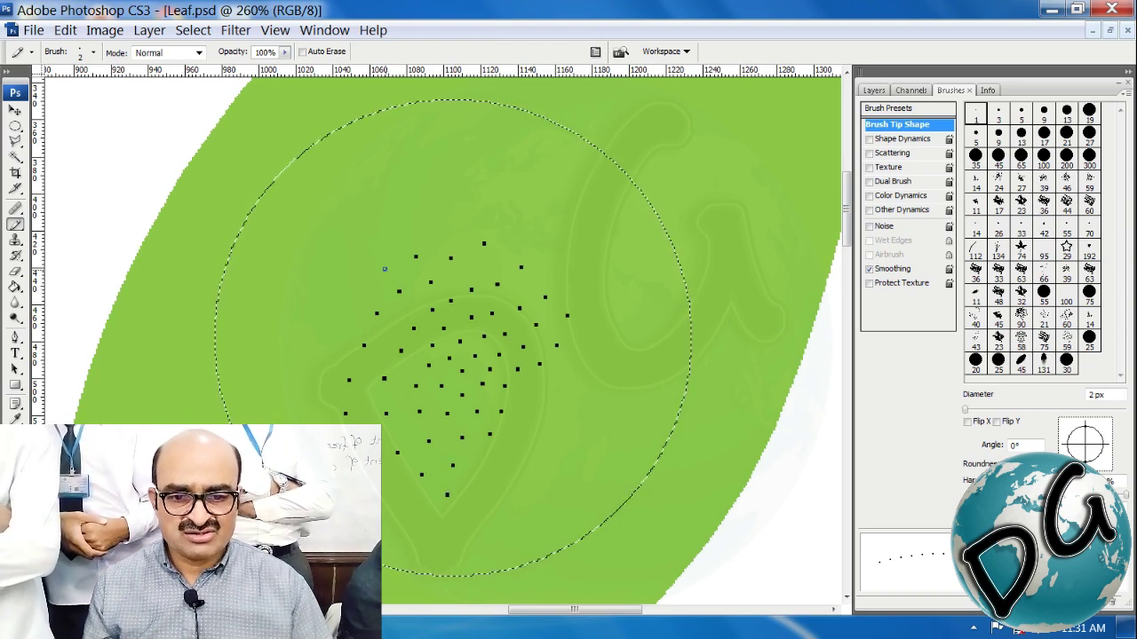
{"action": "left_click", "coordinate": [384, 267]}
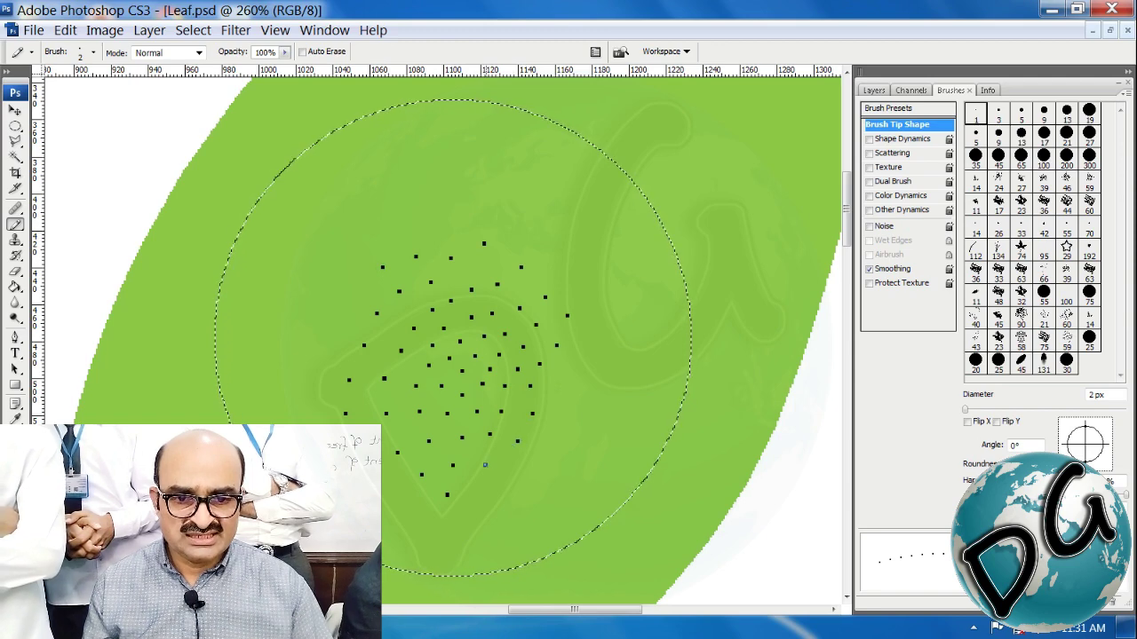
{"action": "left_click", "coordinate": [482, 464]}
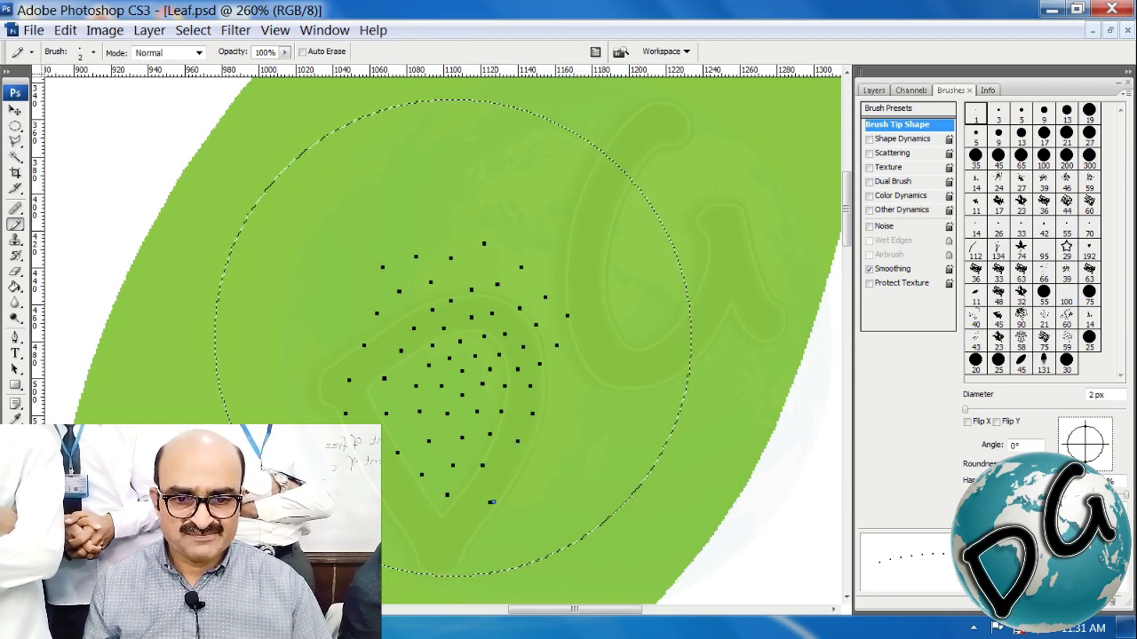
{"action": "left_click", "coordinate": [529, 483]}
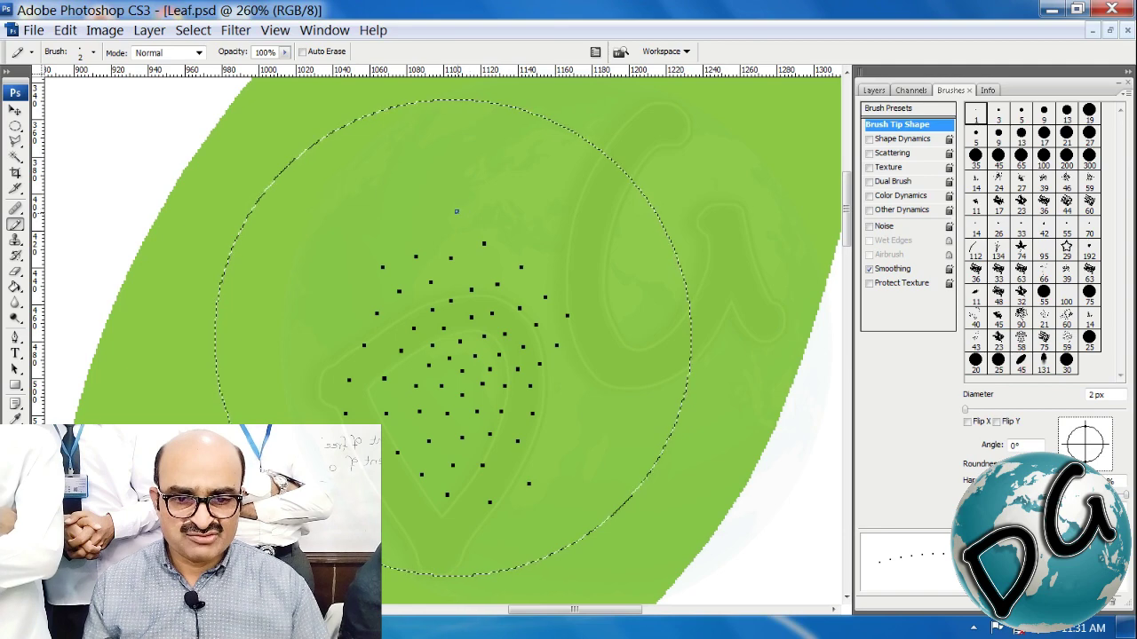
Place a looser ring of single black dots above the central cluster and along its right and left sides.
{"action": "left_click", "coordinate": [455, 212]}
{"action": "left_click", "coordinate": [515, 229]}
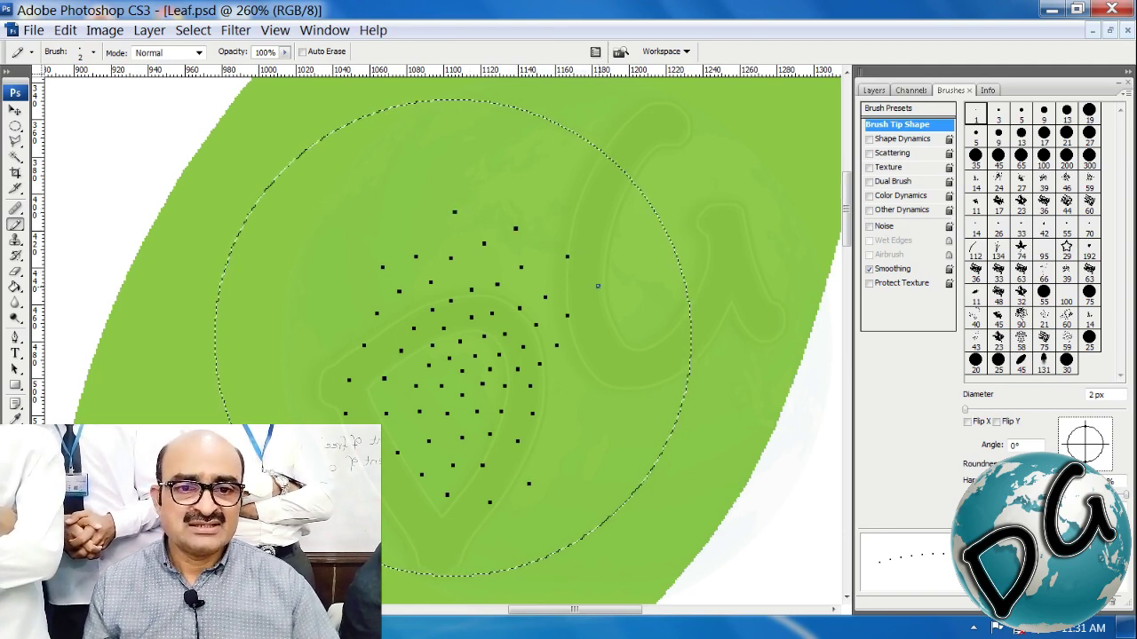
{"action": "left_click", "coordinate": [595, 341]}
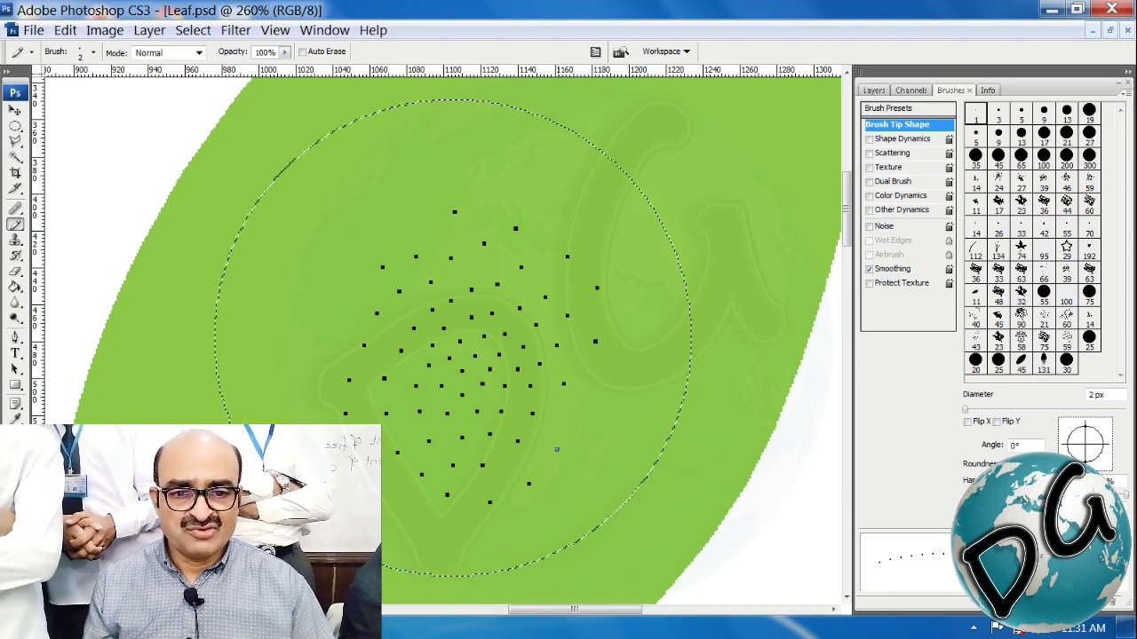
{"action": "left_click", "coordinate": [557, 448]}
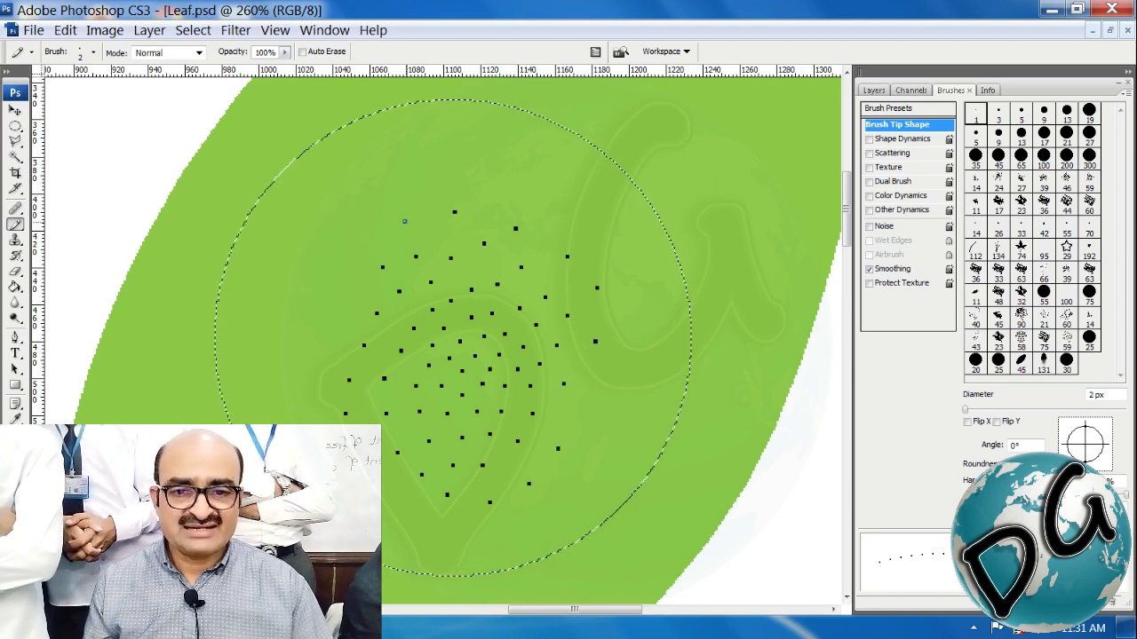
{"action": "left_click", "coordinate": [404, 222]}
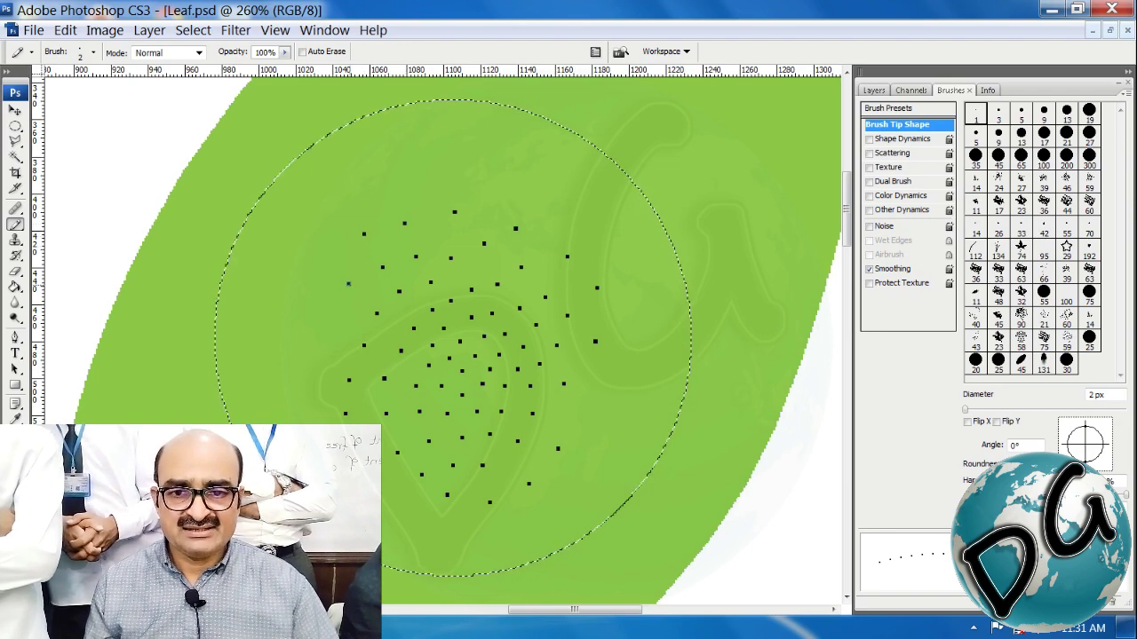
{"action": "left_click", "coordinate": [327, 318]}
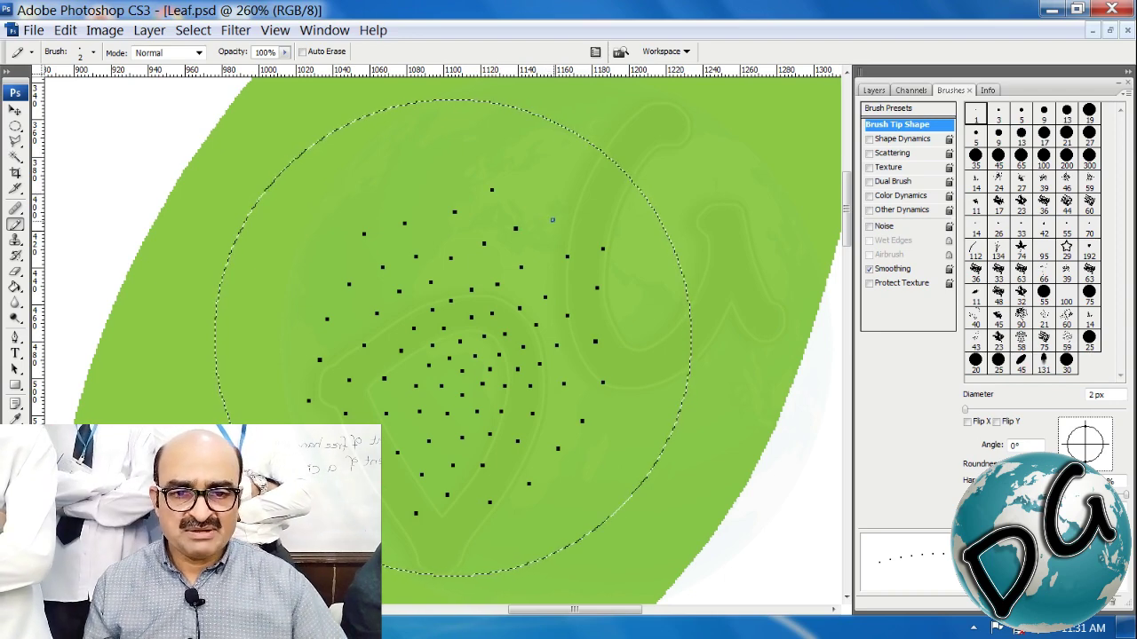
Add widely spaced dots across the upper part of the circular selection and down its upper-left side.
{"action": "left_click", "coordinate": [542, 182]}
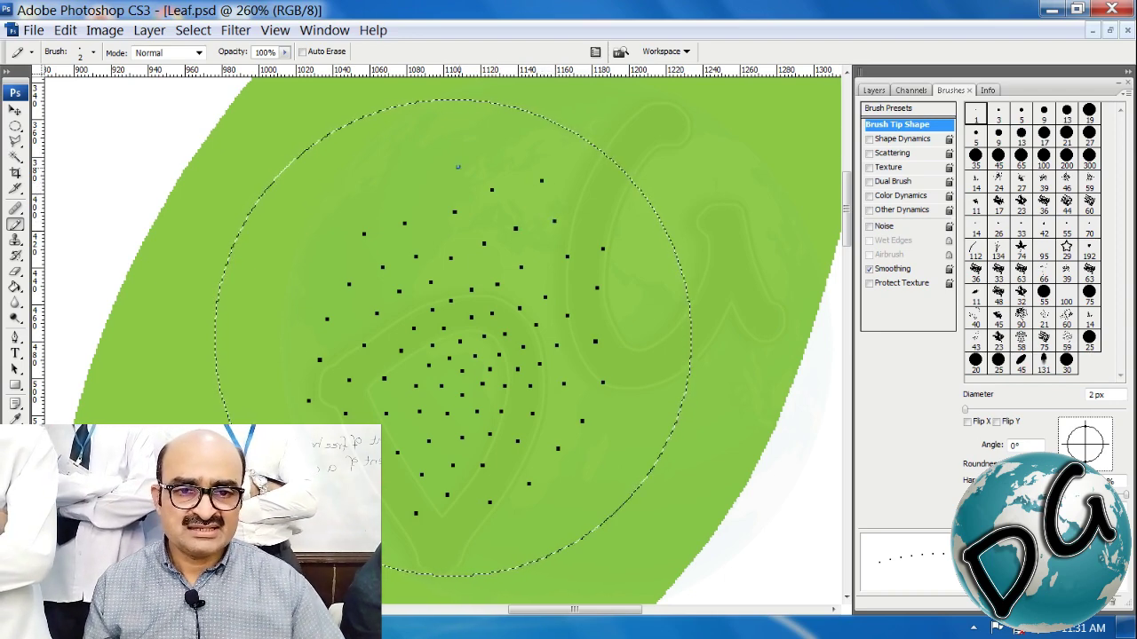
{"action": "left_click", "coordinate": [449, 168]}
{"action": "left_click", "coordinate": [390, 179]}
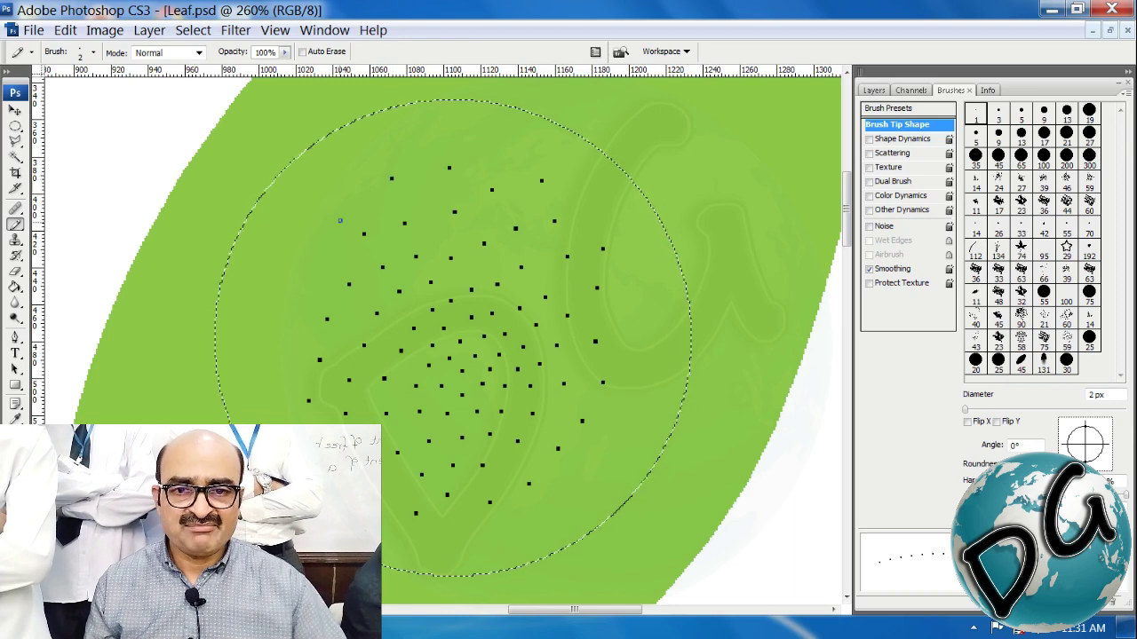
{"action": "left_click", "coordinate": [321, 255]}
{"action": "left_click", "coordinate": [329, 194]}
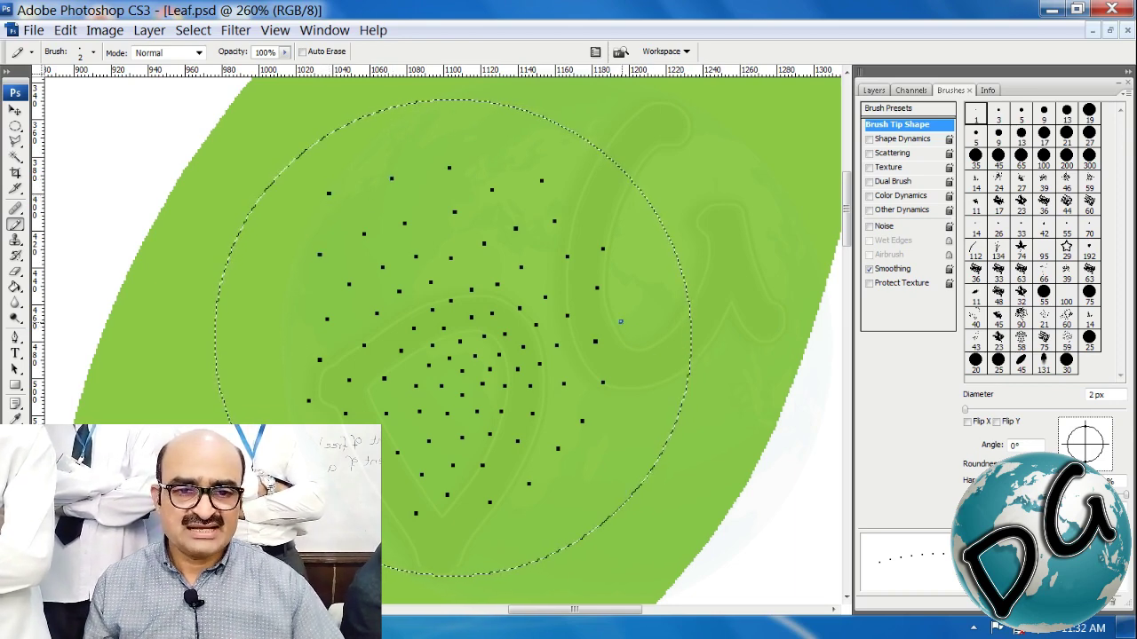
Continue the sparse dots down the right side of the pattern, from upper right to lower right.
{"action": "left_click", "coordinate": [622, 321]}
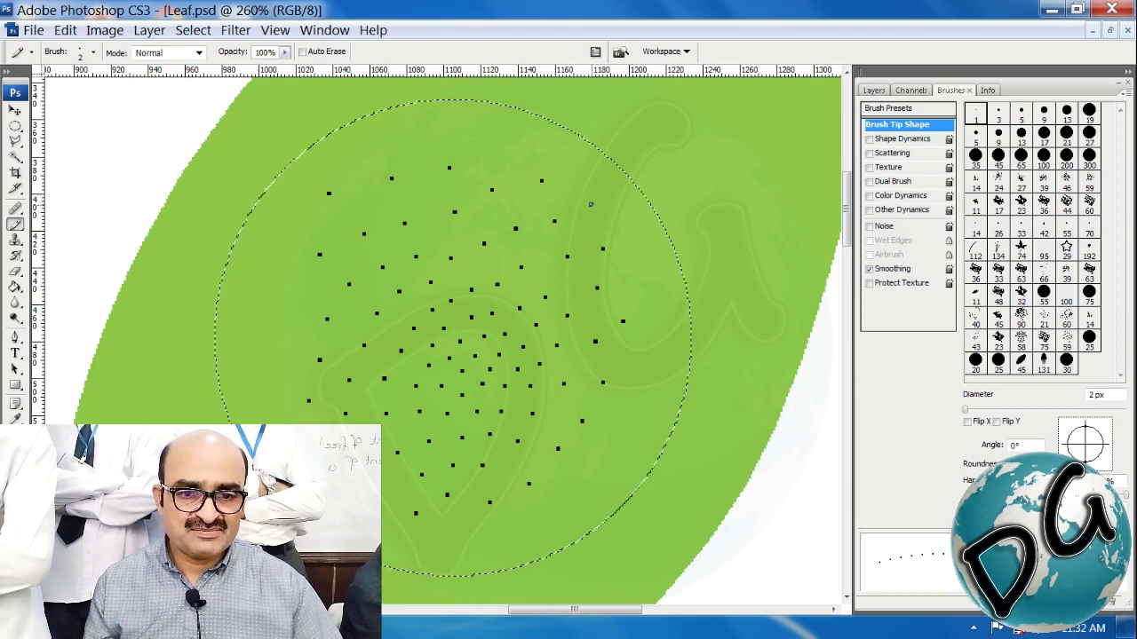
{"action": "left_click", "coordinate": [591, 202]}
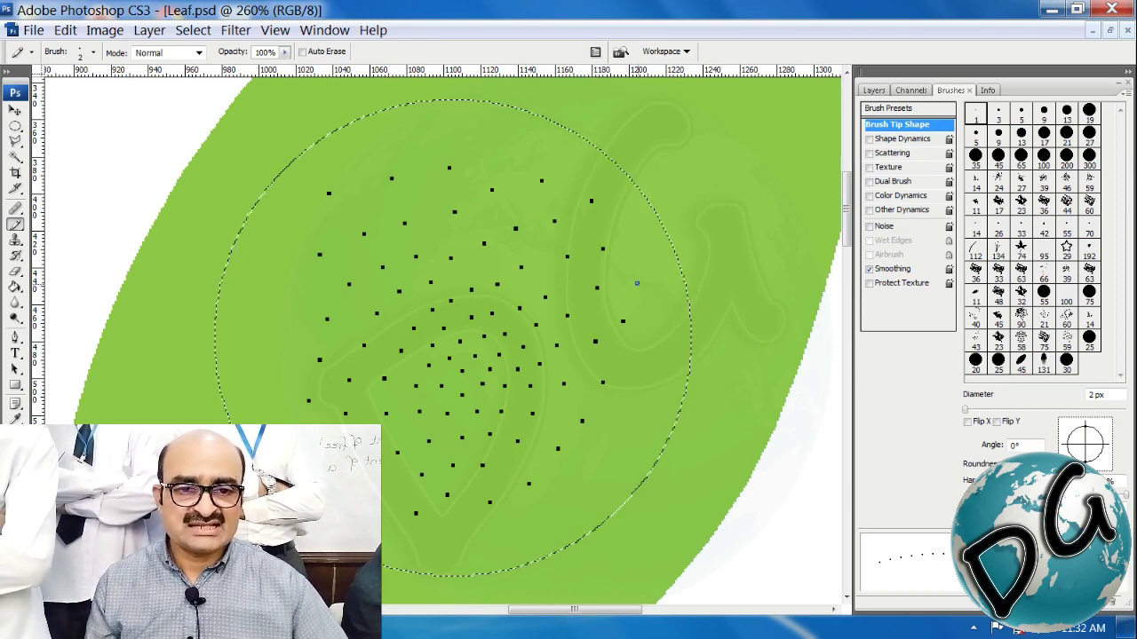
{"action": "left_click", "coordinate": [640, 364]}
{"action": "left_click", "coordinate": [624, 425]}
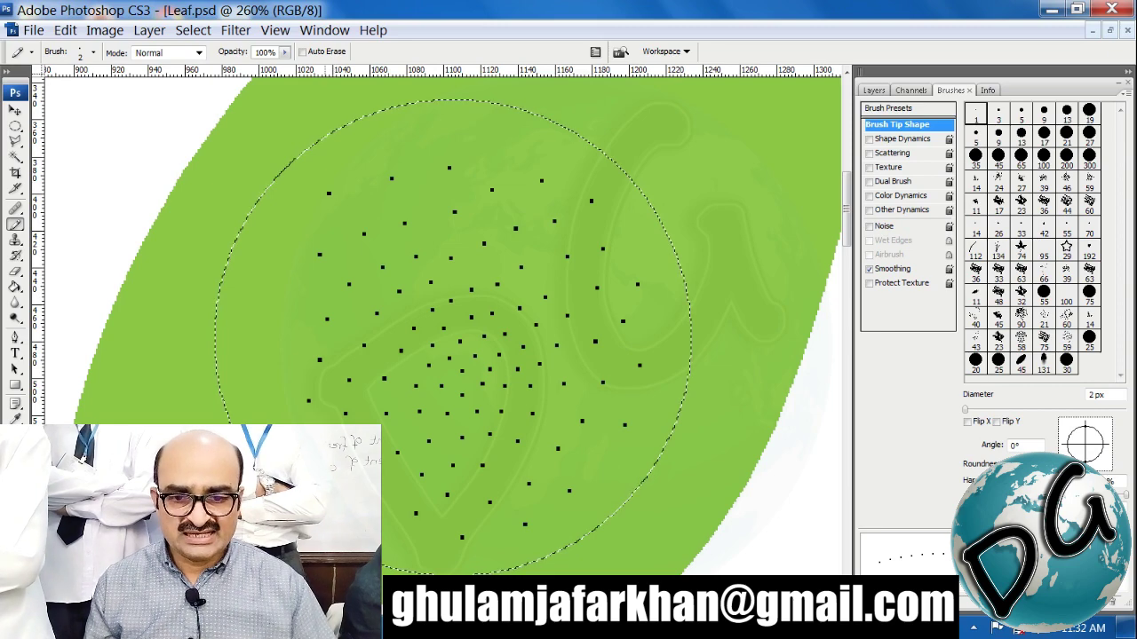
Scatter sparse dots near the circular outline on its left, right and upper edges.
{"action": "left_click", "coordinate": [295, 287]}
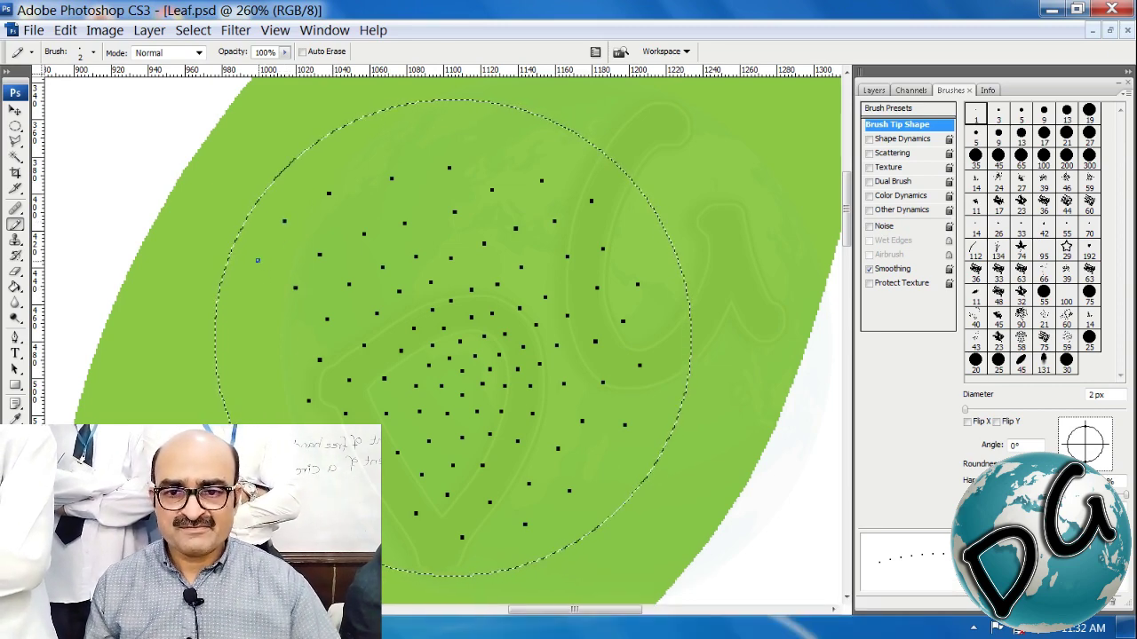
{"action": "left_click", "coordinate": [661, 334]}
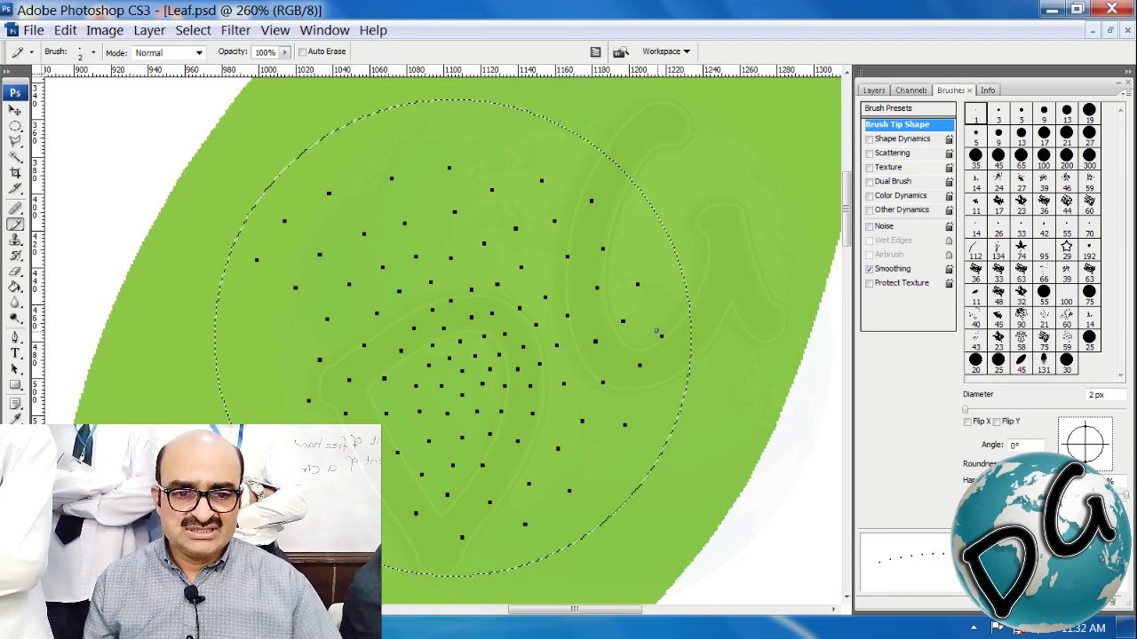
{"action": "left_click", "coordinate": [636, 223]}
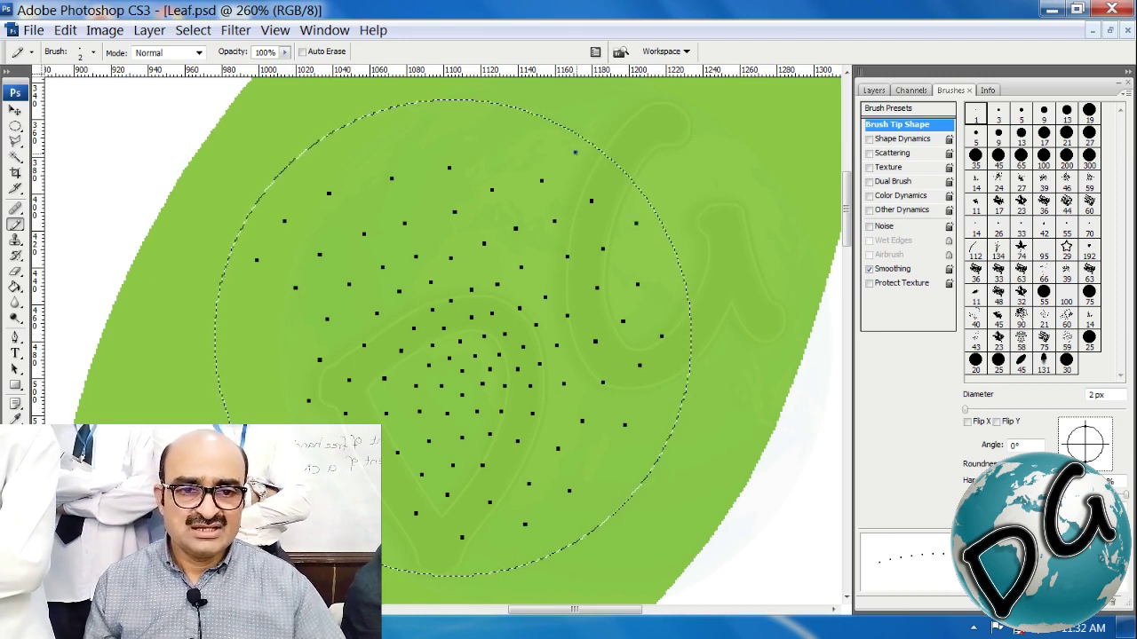
{"action": "left_click", "coordinate": [575, 153]}
{"action": "left_click", "coordinate": [499, 131]}
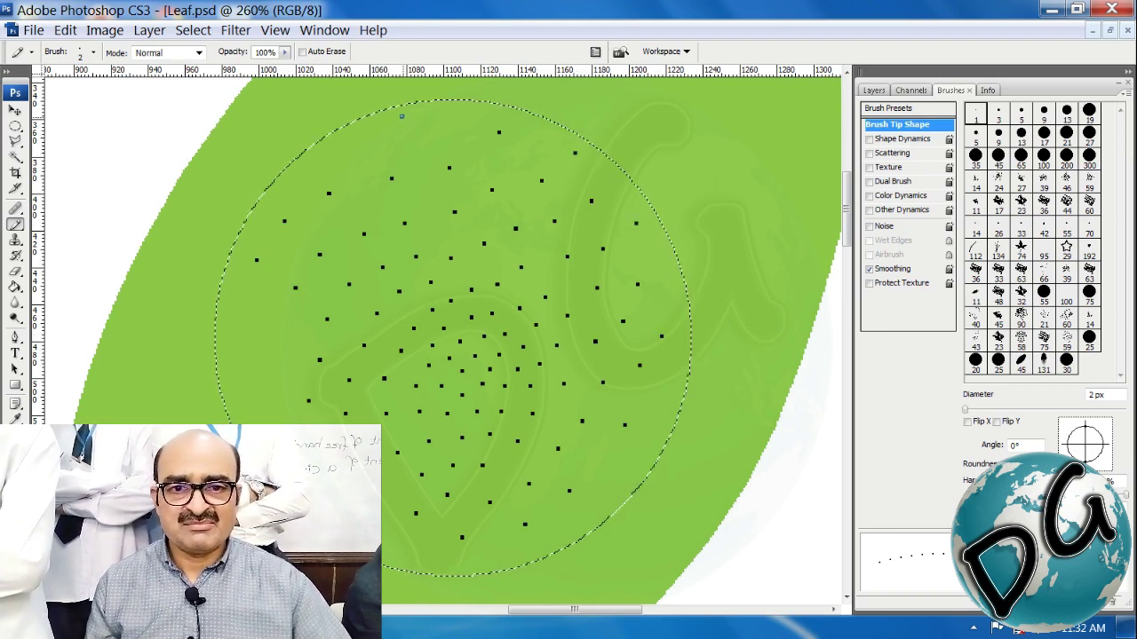
{"action": "left_click", "coordinate": [320, 151]}
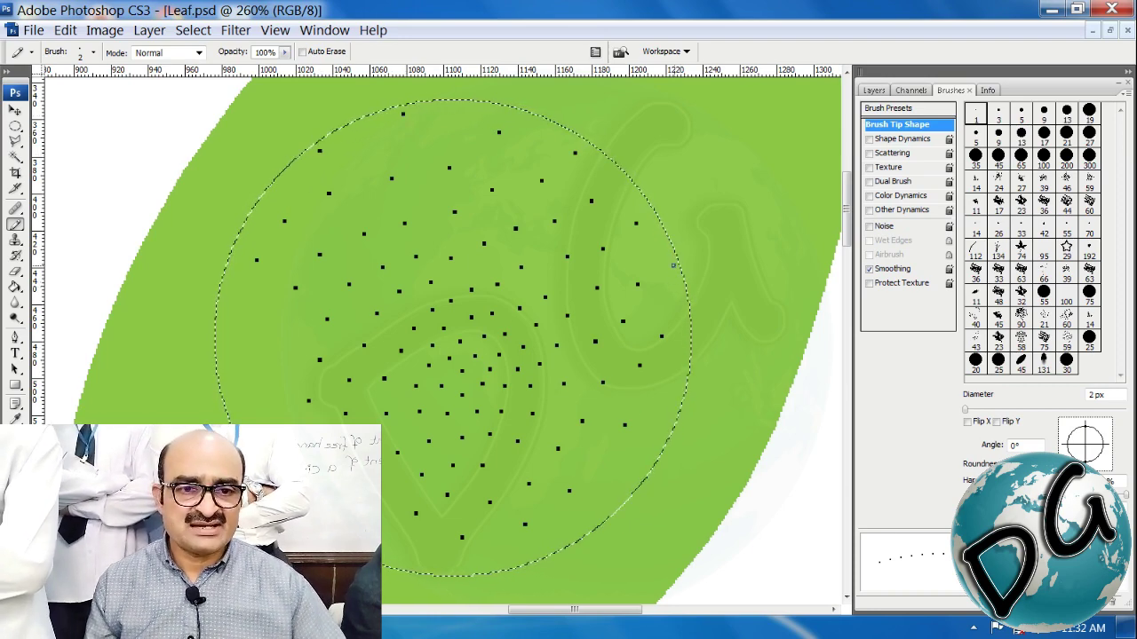
Carry the sparse outer dots around the right, lower and left edges of the circular selection.
{"action": "left_click", "coordinate": [681, 298]}
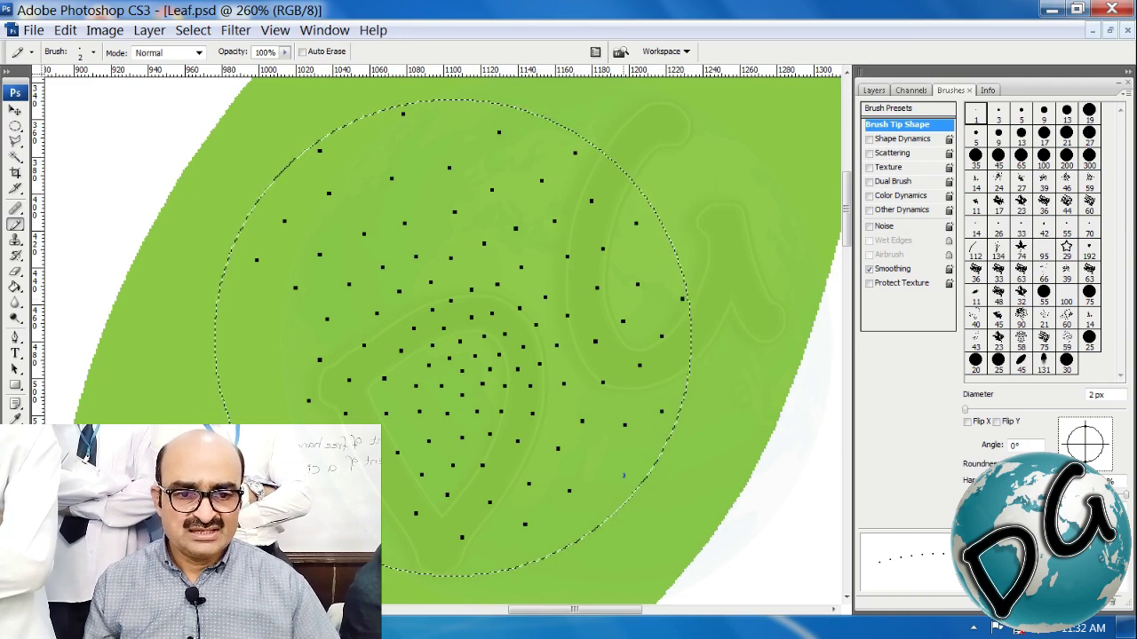
{"action": "left_click", "coordinate": [609, 468]}
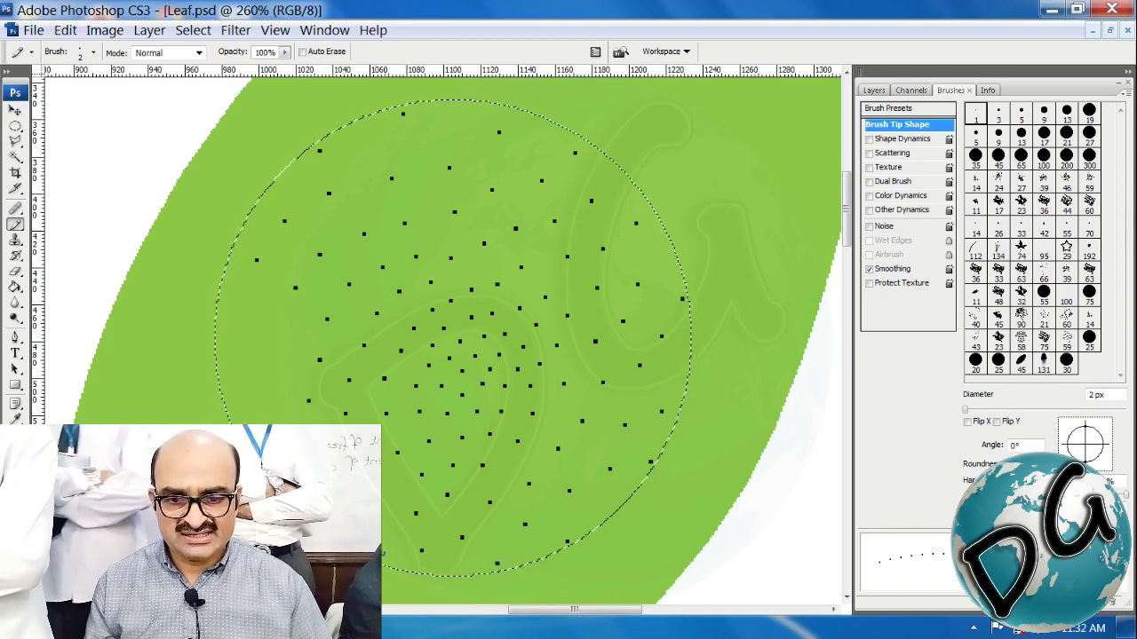
{"action": "left_click", "coordinate": [388, 562]}
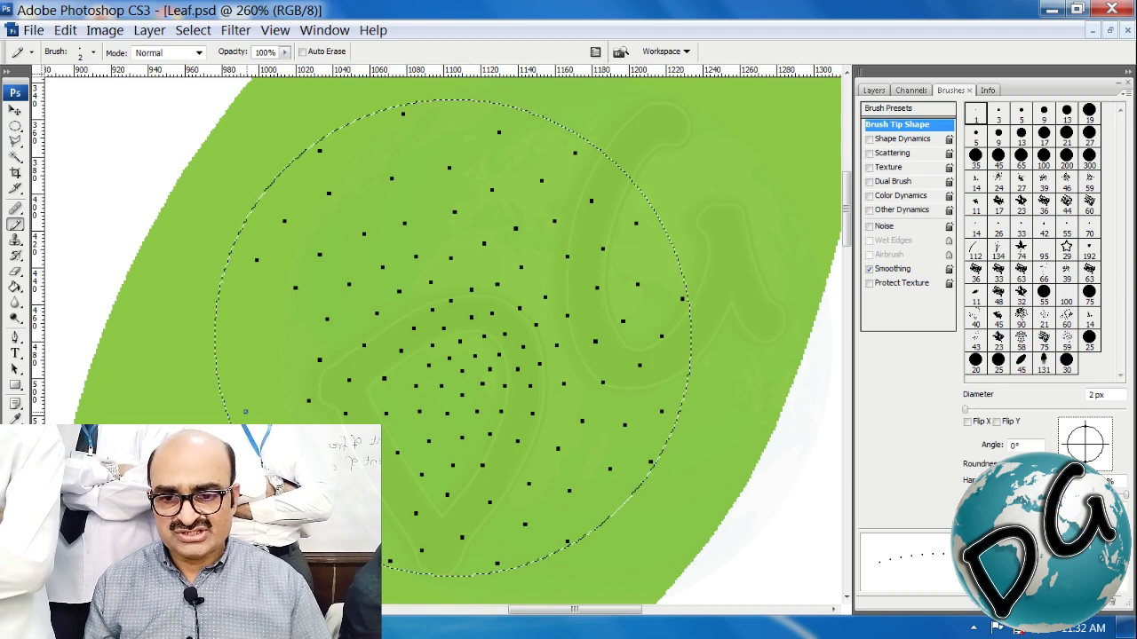
{"action": "left_click", "coordinate": [231, 406]}
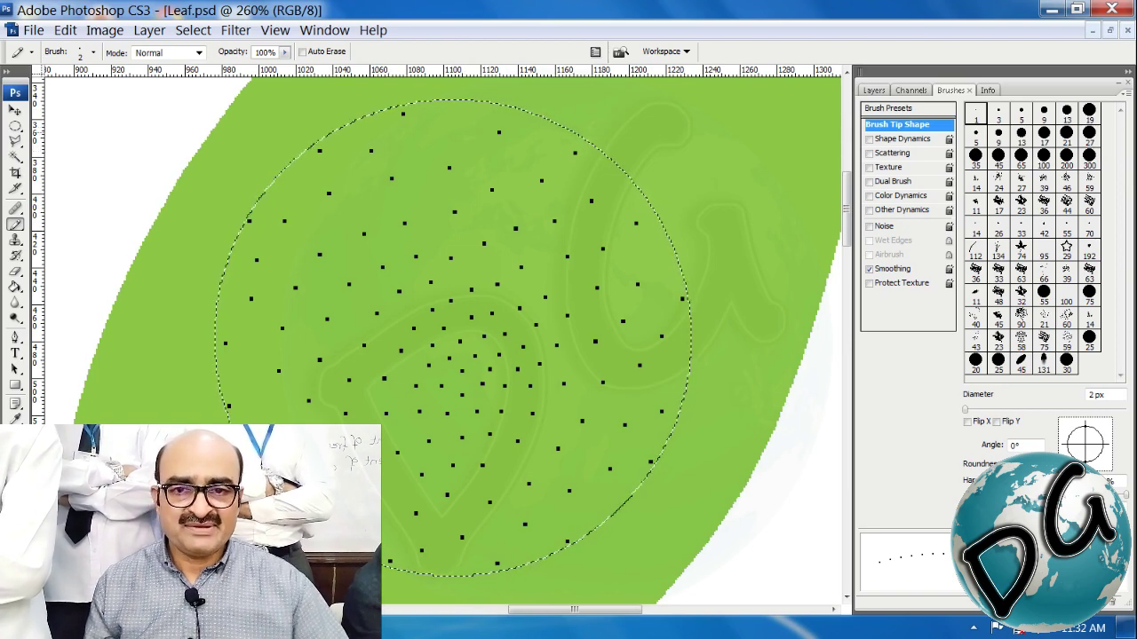
Add a dot at the circle's upper edge, fill gaps between existing dots, and remove the circular selection.
{"action": "left_click", "coordinate": [470, 106]}
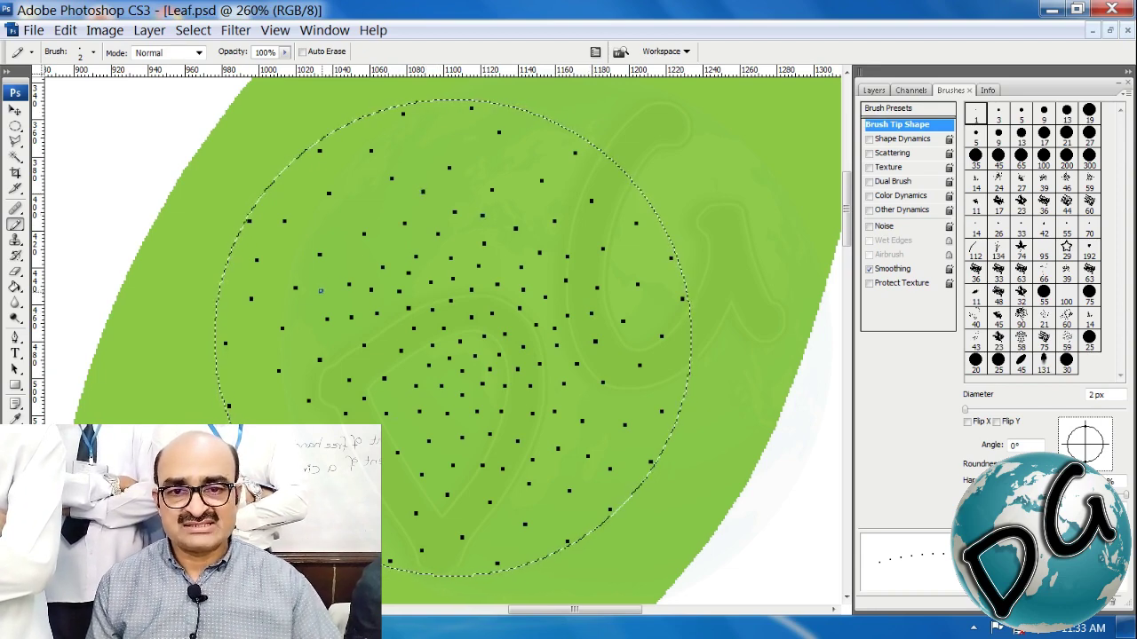
{"action": "left_click", "coordinate": [321, 290]}
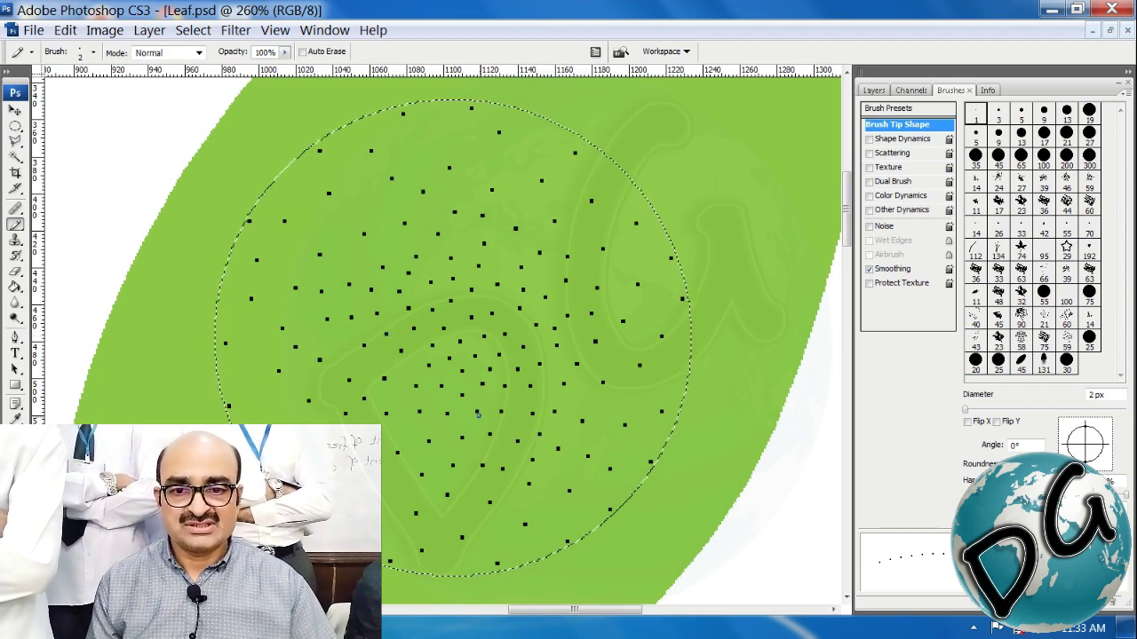
{"action": "left_click", "coordinate": [476, 413]}
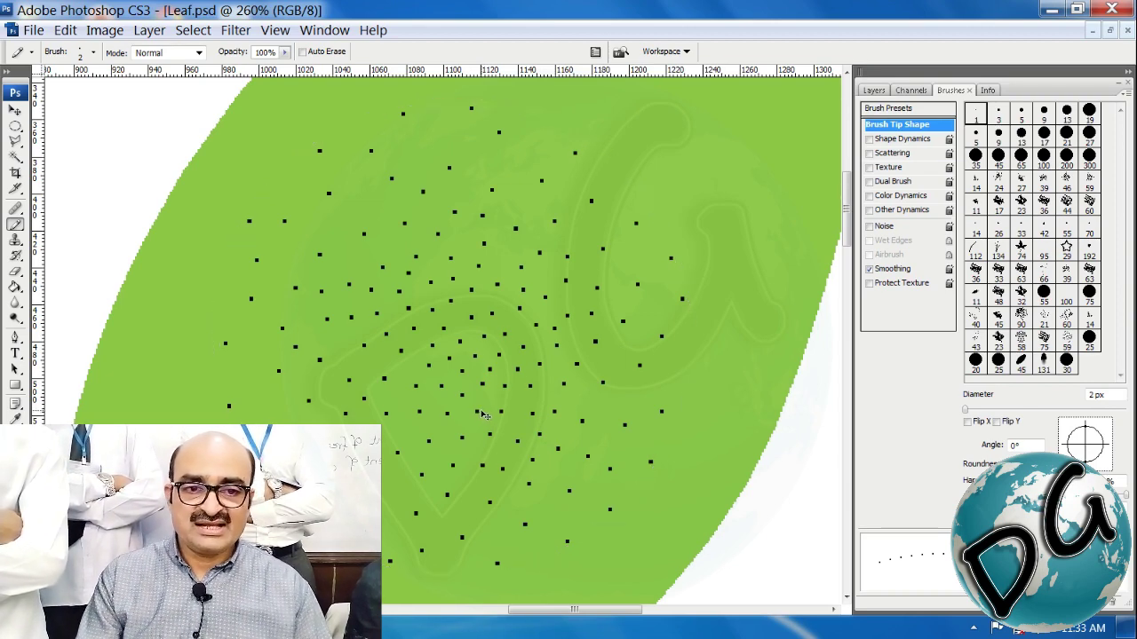
Select all the black dots at once with the Magic Wand at tolerance 0 and Contiguous turned off.
{"action": "key", "text": "w"}
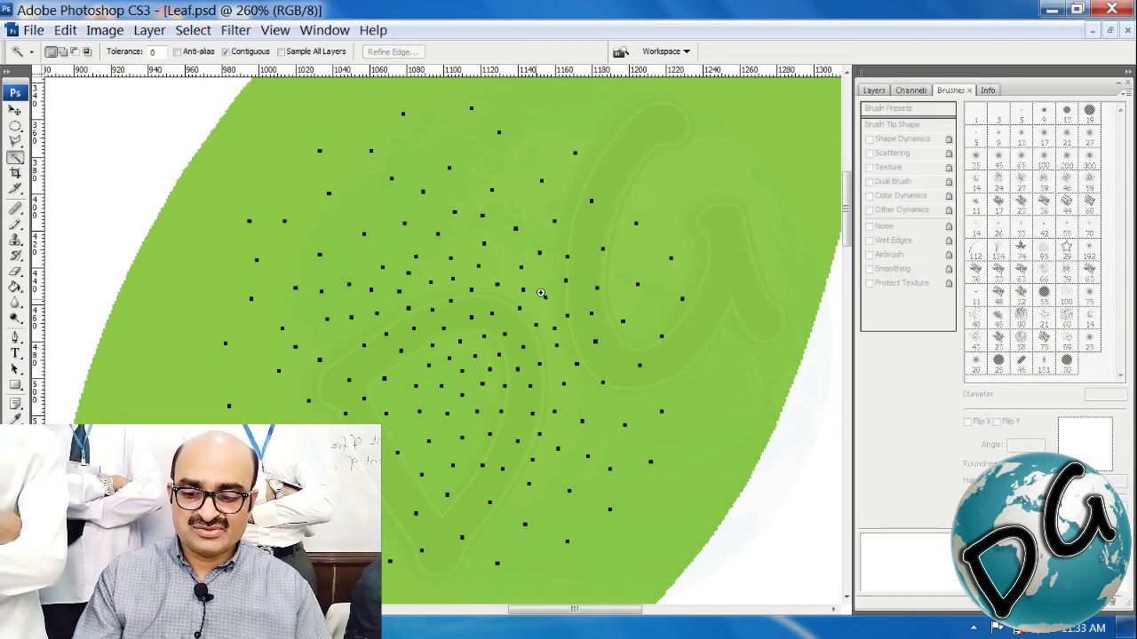
{"action": "left_click_drag", "start_coordinate": [547, 277], "coordinate": [439, 363]}
{"action": "left_click", "coordinate": [227, 51]}
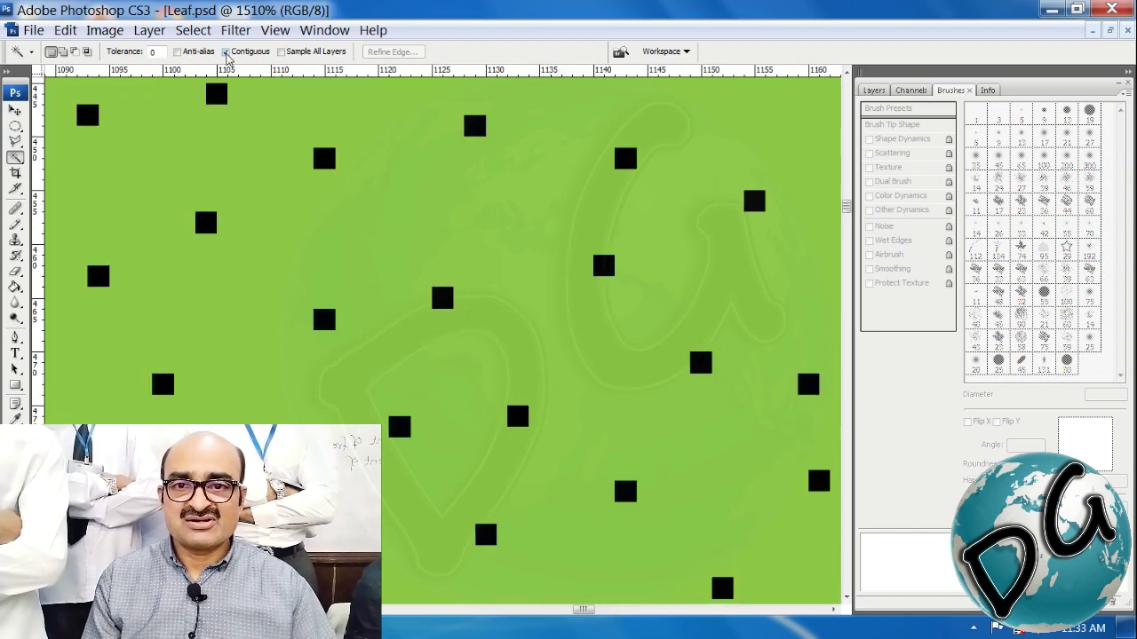
{"action": "left_click", "coordinate": [448, 300]}
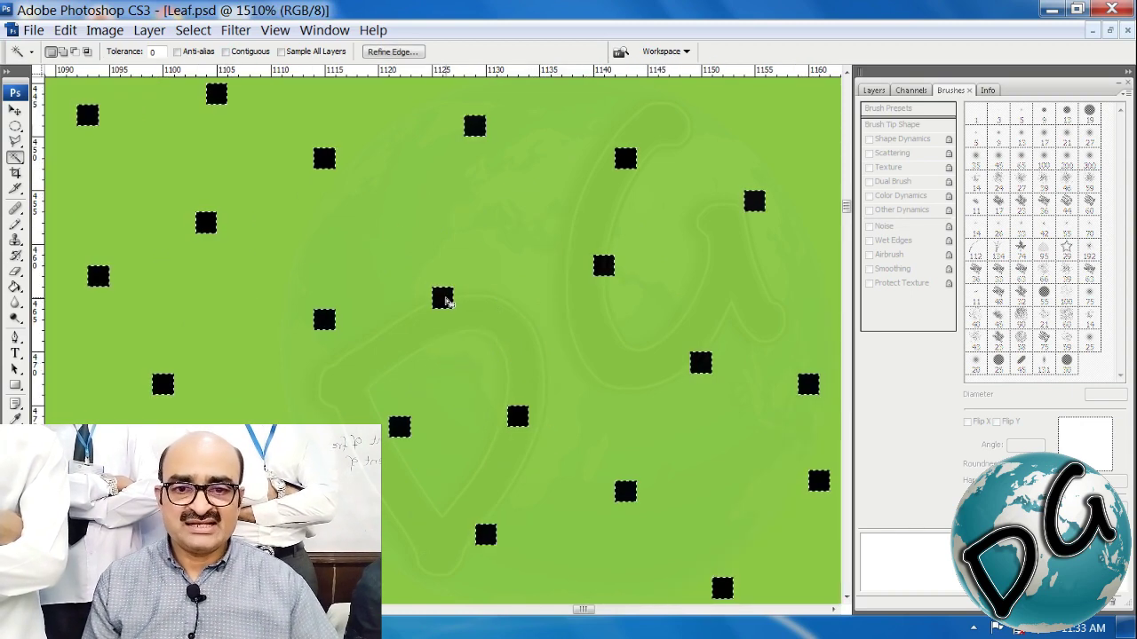
{"action": "key", "text": "ctrl+minus"}
{"action": "key", "text": "ctrl+minus"}
{"action": "key", "text": "ctrl+minus"}
{"action": "key", "text": "ctrl+minus"}
{"action": "key", "text": "ctrl+minus"}
{"action": "key", "text": "ctrl+minus"}
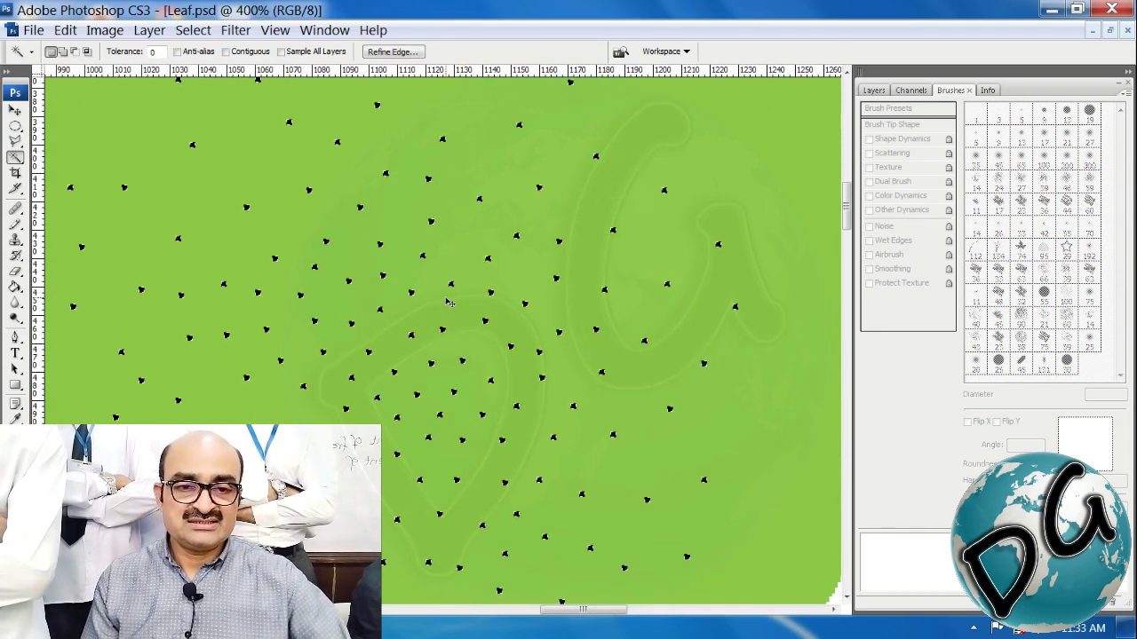
{"action": "key", "text": "ctrl+minus"}
{"action": "left_click", "coordinate": [224, 150]}
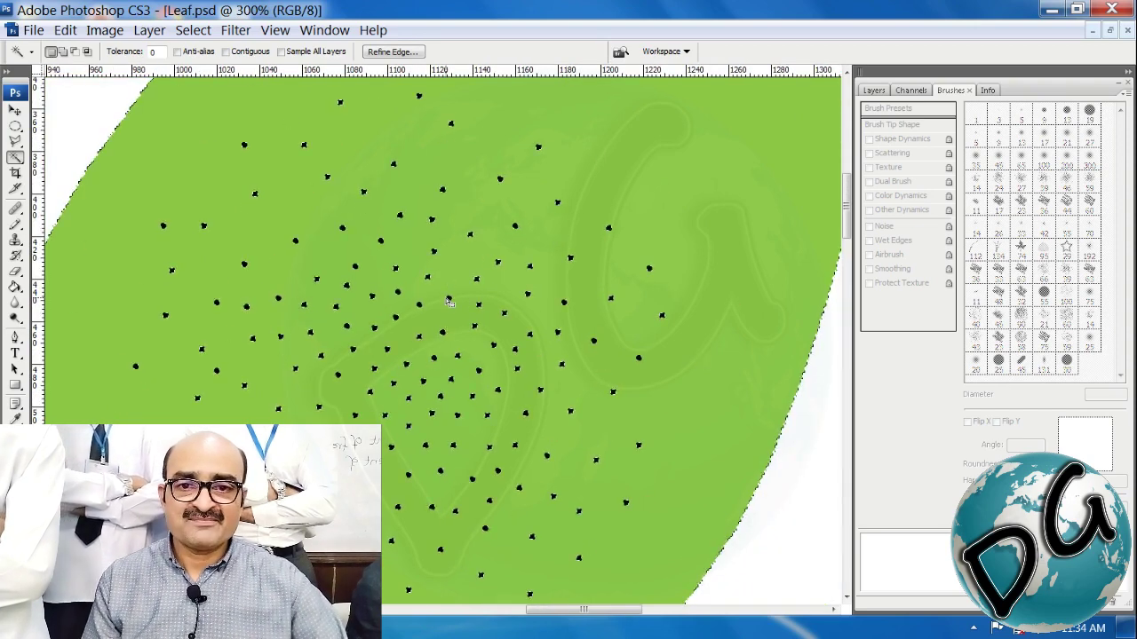
{"action": "key", "text": "b"}
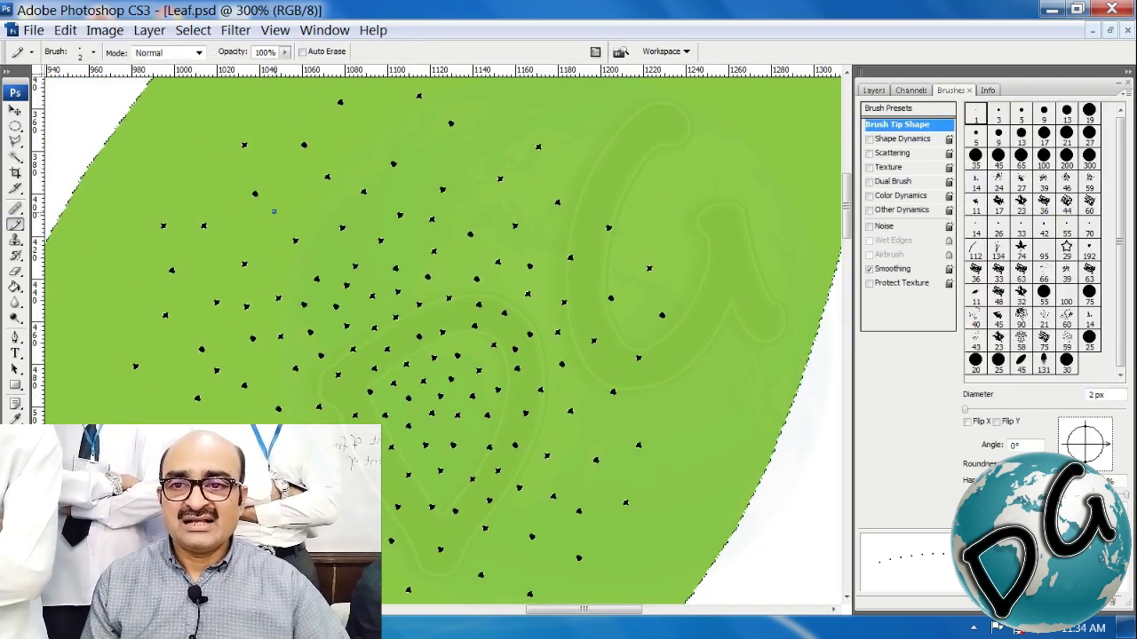
{"action": "left_click", "coordinate": [64, 31]}
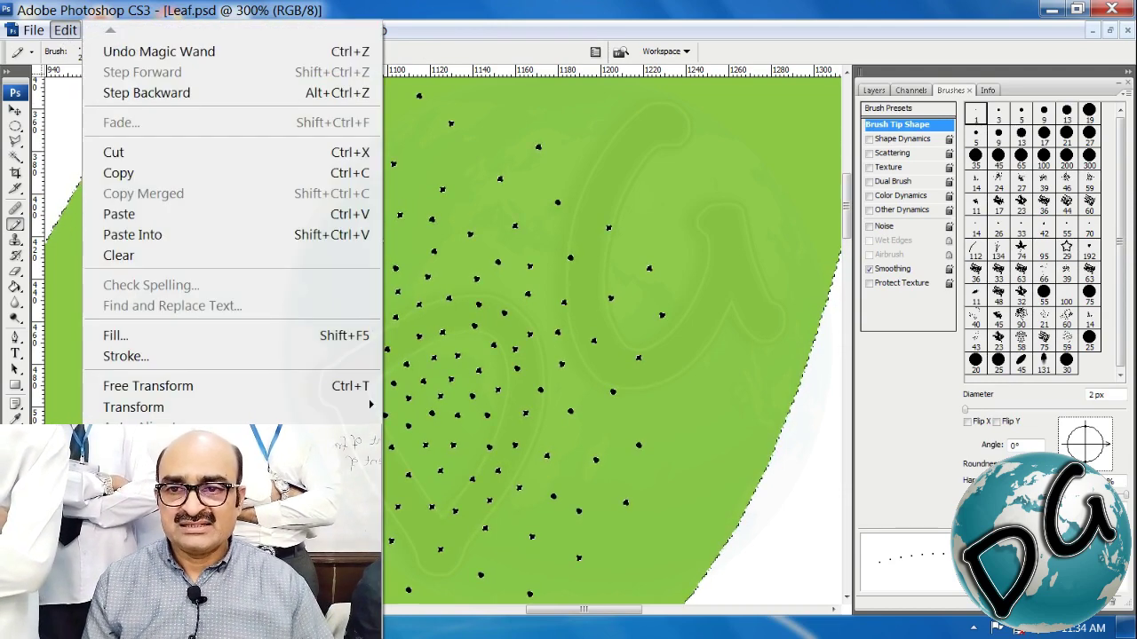
{"action": "key", "text": "Escape"}
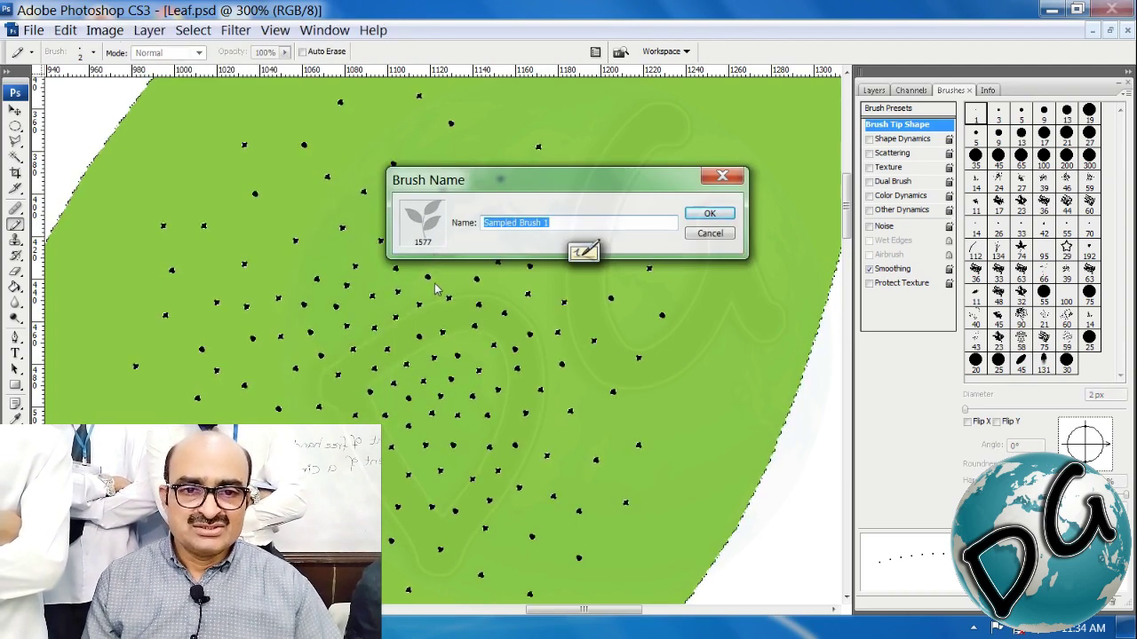
{"action": "left_click", "coordinate": [711, 234]}
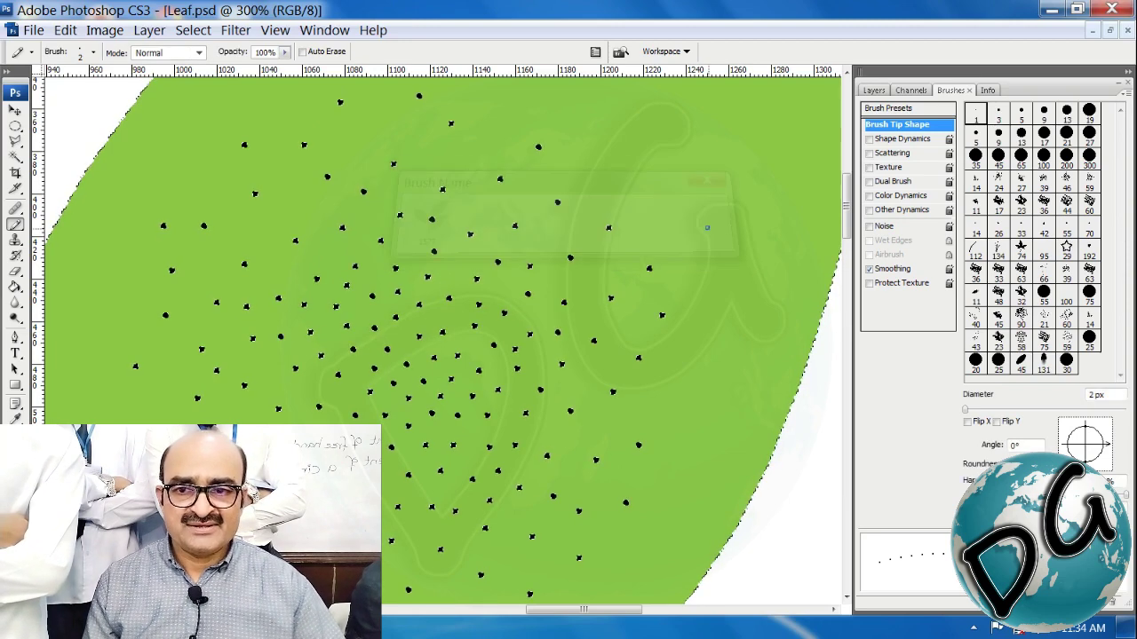
Remove the leaf selection and reselect all the black dots with the Magic Wand at tolerance 0 with Contiguous off.
{"action": "key", "text": "ctrl+minus"}
{"action": "key", "text": "ctrl+minus"}
{"action": "key", "text": "ctrl+minus"}
{"action": "key", "text": "ctrl+d"}
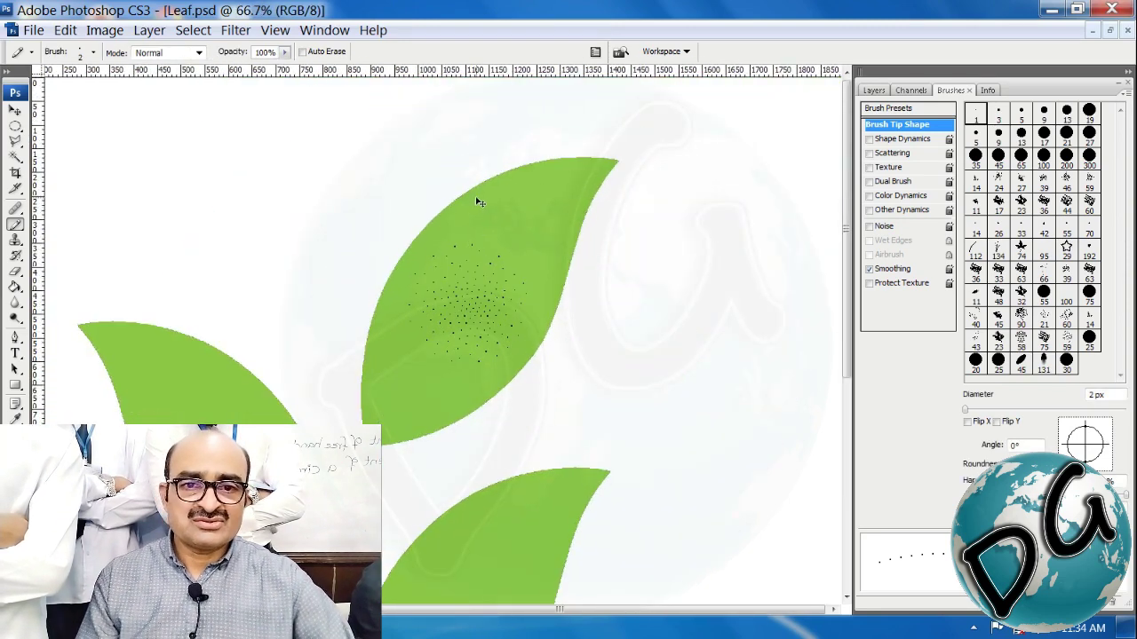
{"action": "key", "text": "w"}
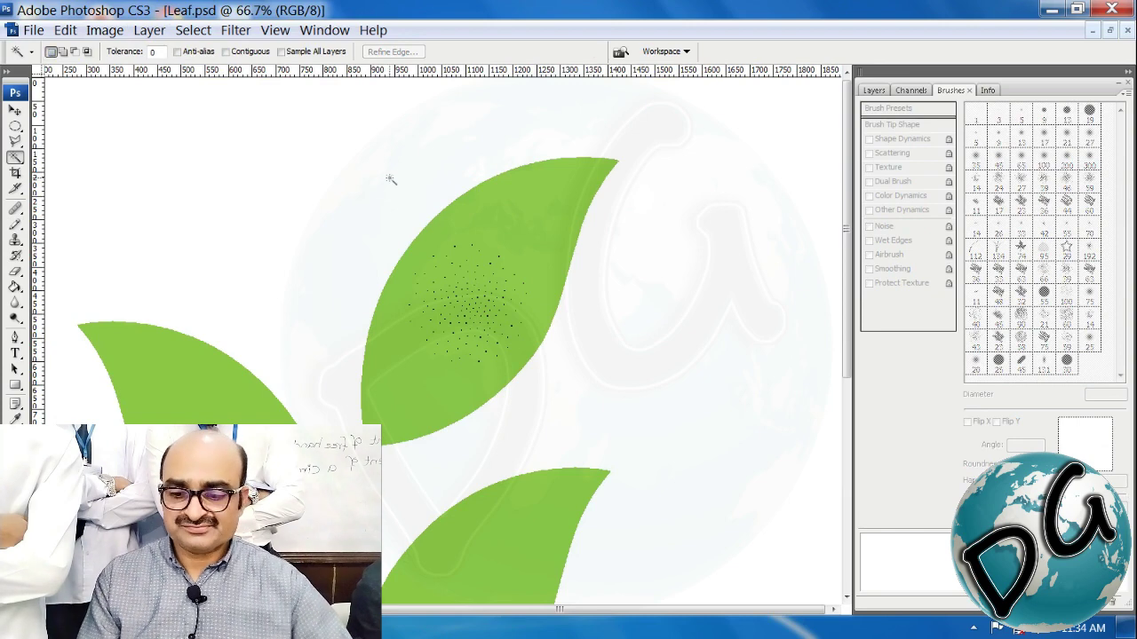
{"action": "left_click_drag", "start_coordinate": [543, 267], "coordinate": [449, 329]}
{"action": "left_click_drag", "start_coordinate": [496, 260], "coordinate": [468, 375]}
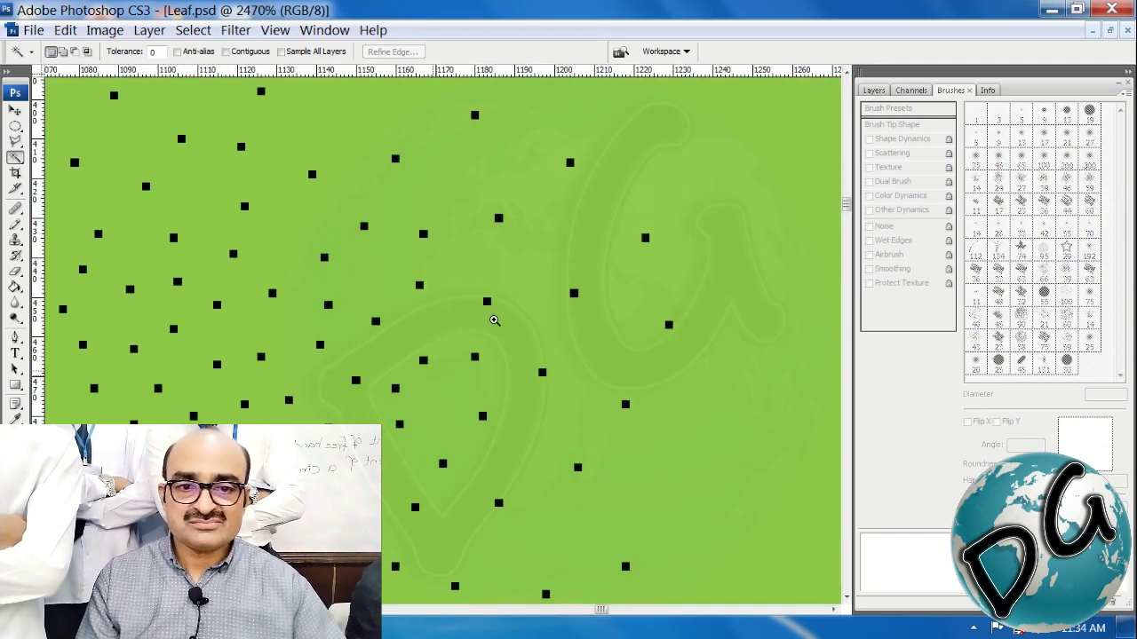
{"action": "left_click", "coordinate": [874, 90]}
{"action": "left_click", "coordinate": [910, 92]}
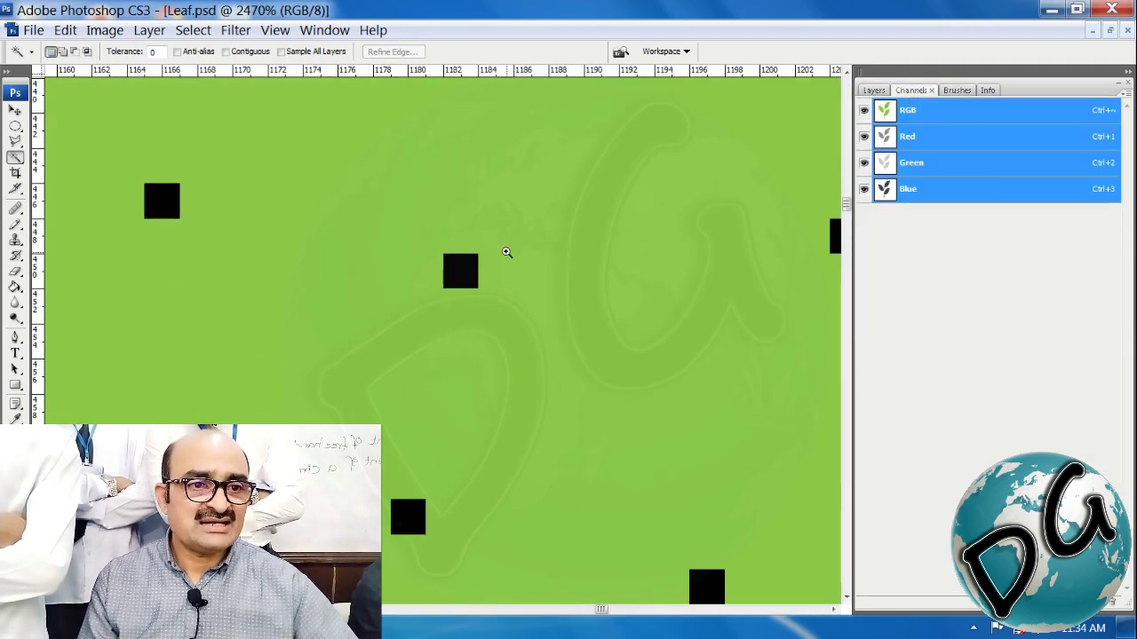
{"action": "left_click_drag", "start_coordinate": [498, 235], "coordinate": [397, 364]}
{"action": "scroll", "coordinate": [464, 326], "scroll_direction": "down", "scroll_amount": 8}
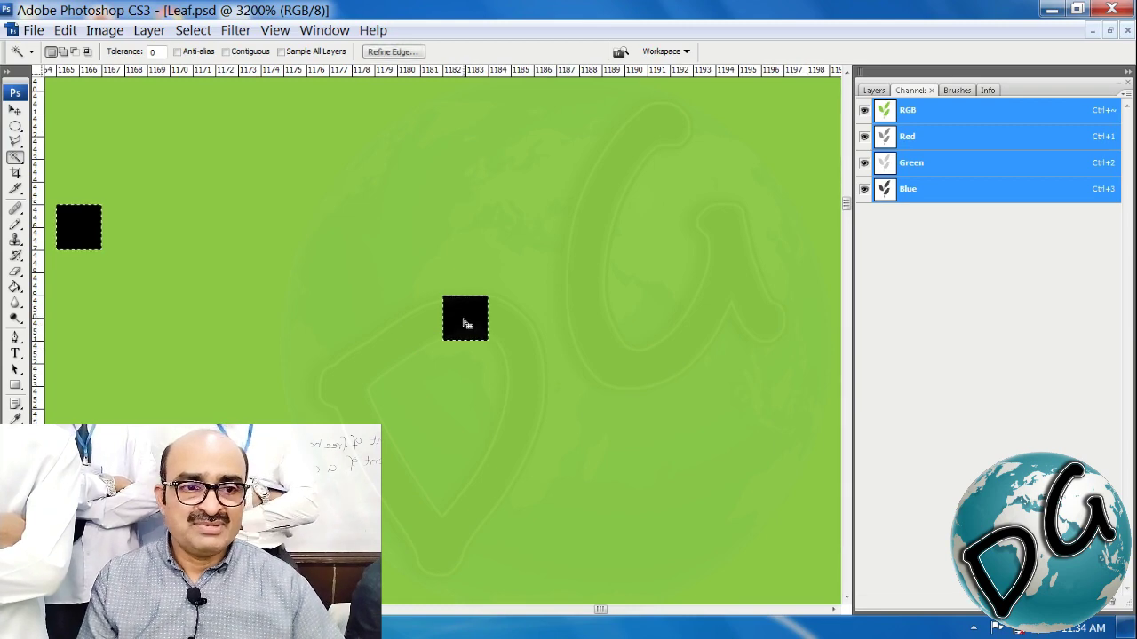
{"action": "scroll", "coordinate": [467, 324], "scroll_direction": "down", "scroll_amount": 5}
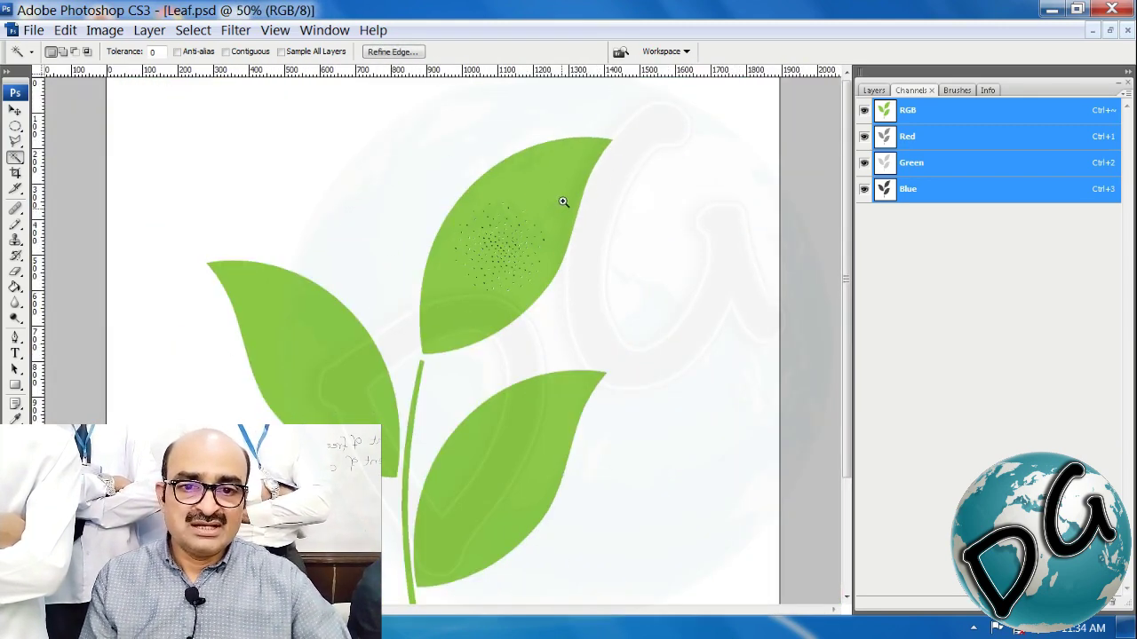
{"action": "left_click_drag", "start_coordinate": [565, 194], "coordinate": [438, 314]}
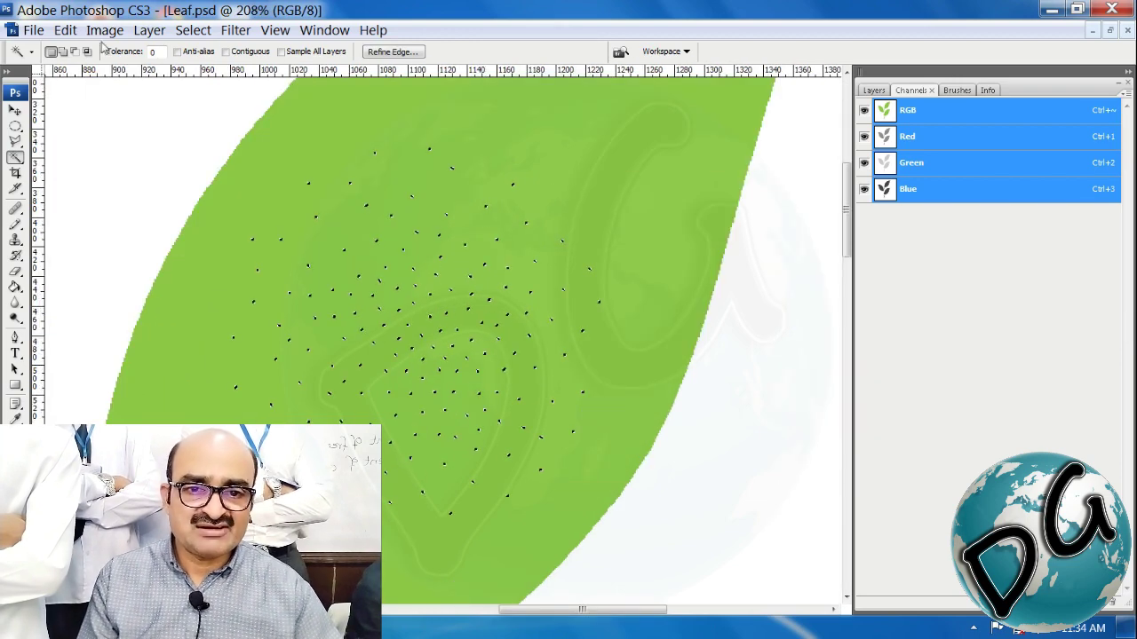
{"action": "left_click", "coordinate": [67, 32]}
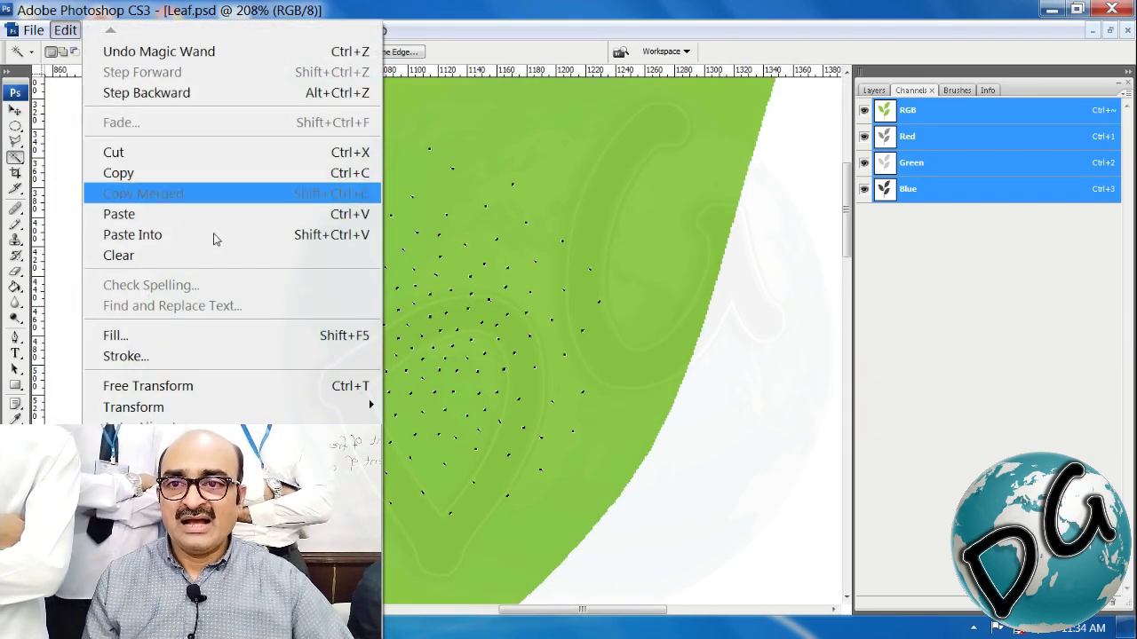
{"action": "left_click", "coordinate": [151, 478]}
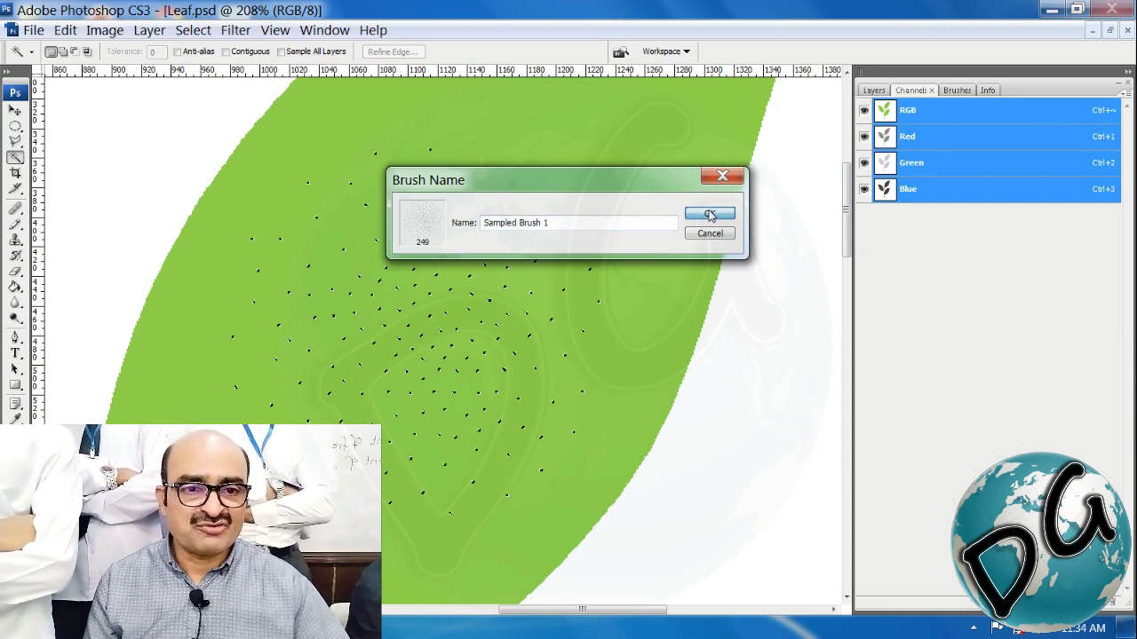
{"action": "left_click", "coordinate": [721, 235]}
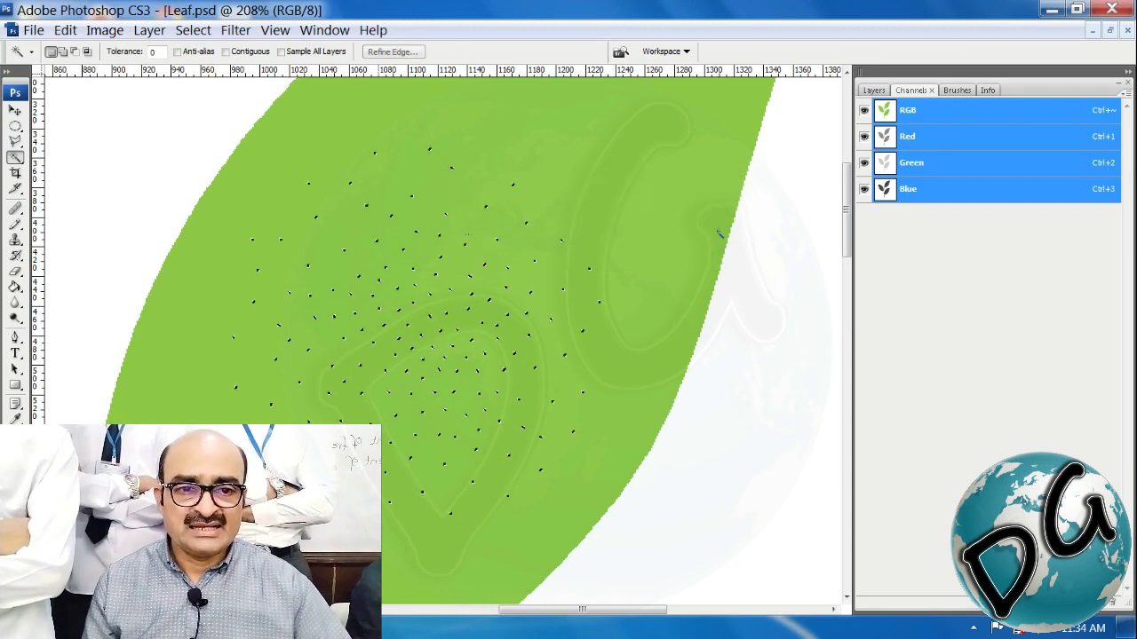
With the Pencil tool active, define the selected dots as a brush preset named Sampled Brush 1.
{"action": "left_click", "coordinate": [15, 224]}
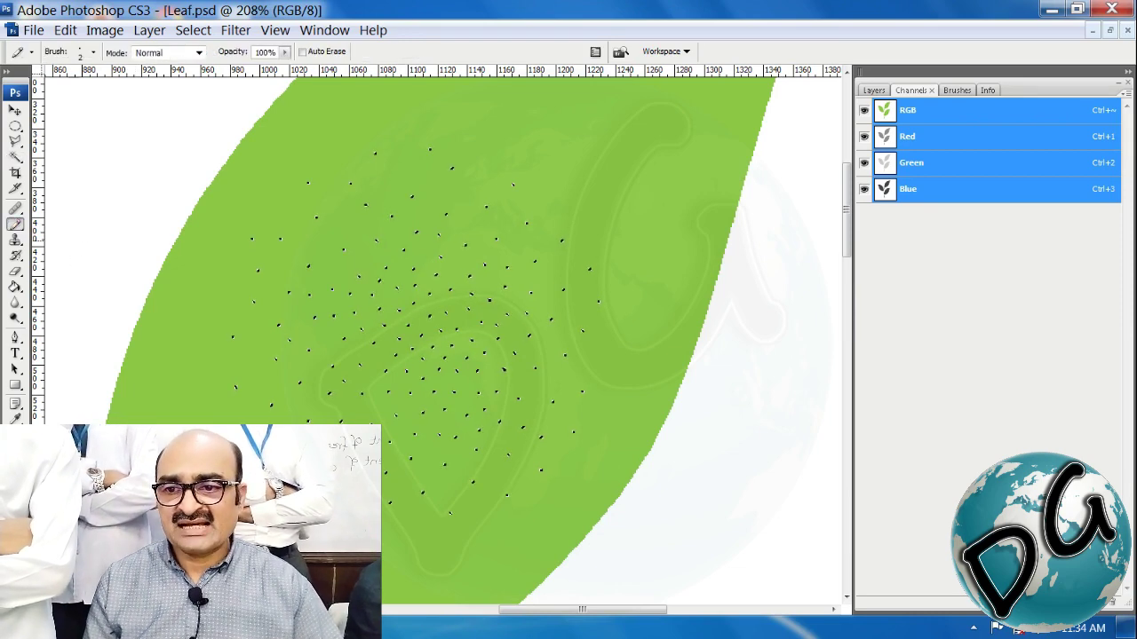
{"action": "left_click", "coordinate": [65, 29]}
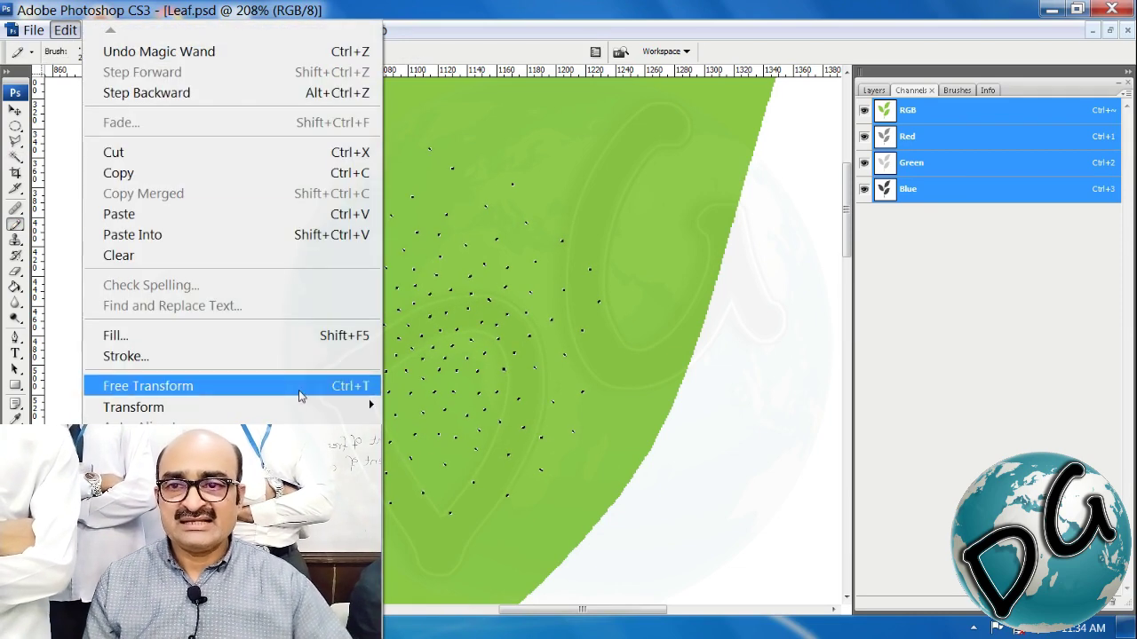
{"action": "left_click", "coordinate": [325, 478]}
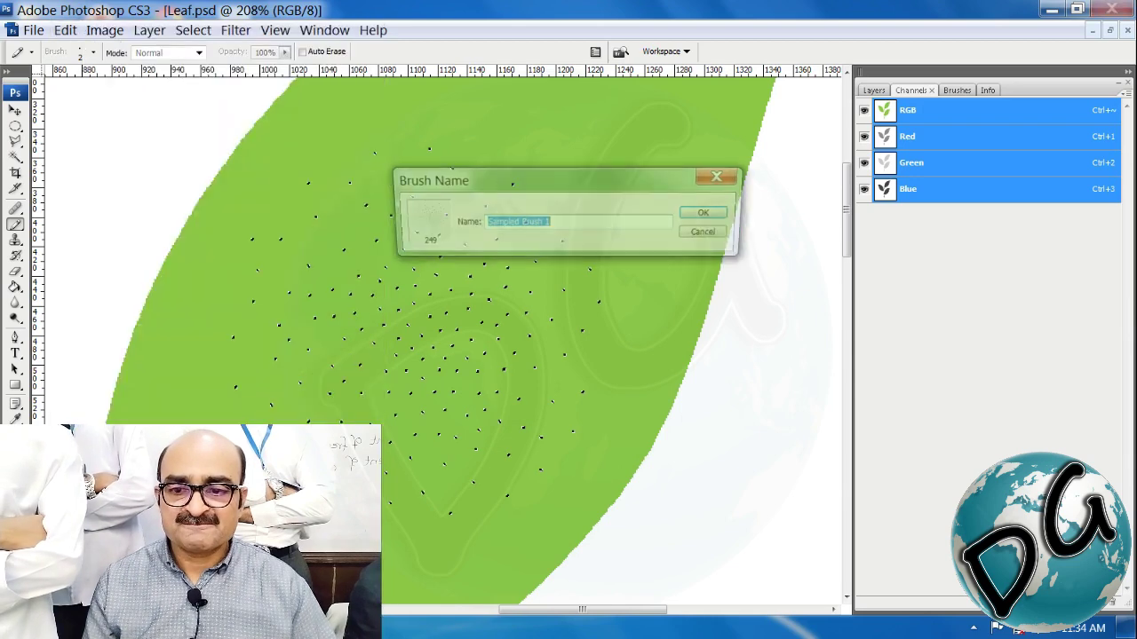
{"action": "left_click", "coordinate": [716, 214]}
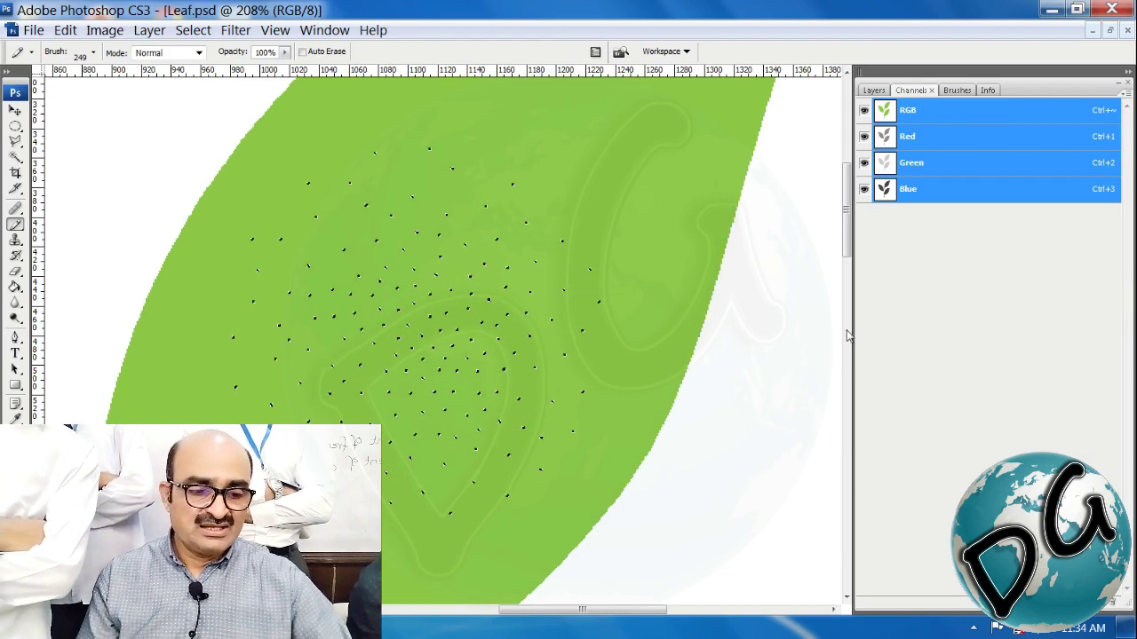
Fill the selected dots with the leaf's own green sampled from beside them, and remove the selection.
{"action": "left_click_drag", "start_coordinate": [689, 210], "coordinate": [420, 395]}
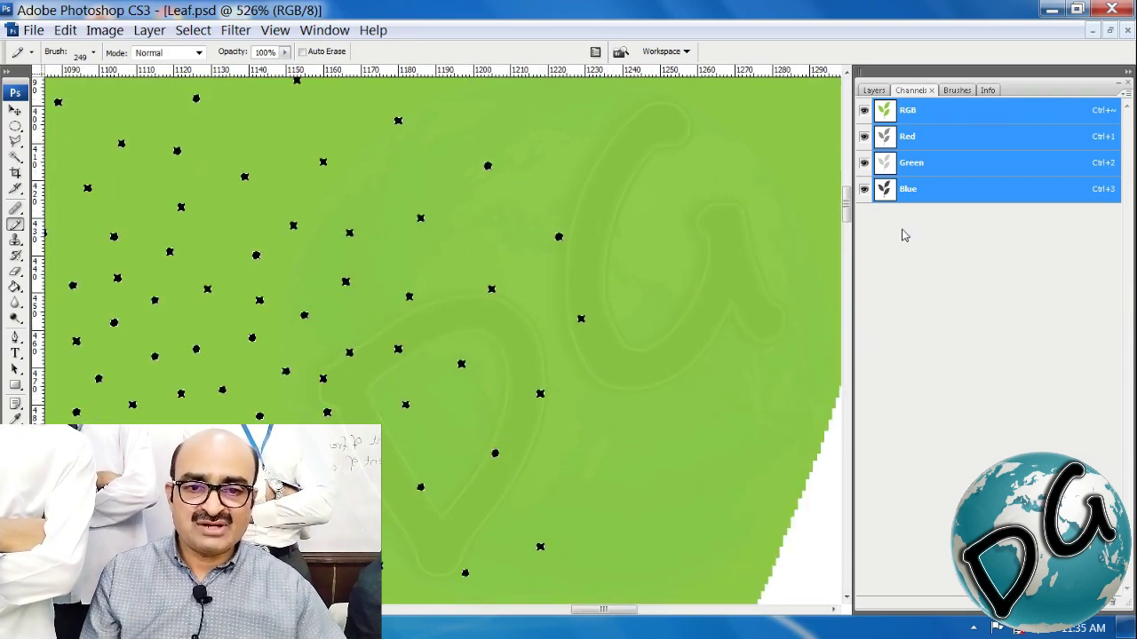
{"action": "key", "text": "i"}
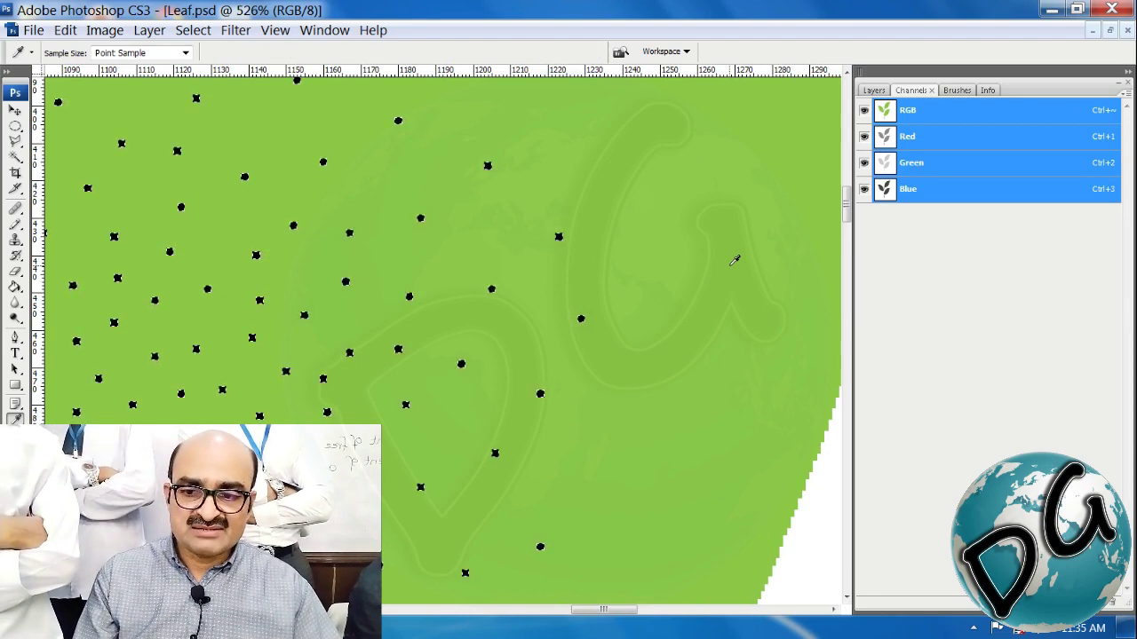
{"action": "key", "text": "alt+Delete"}
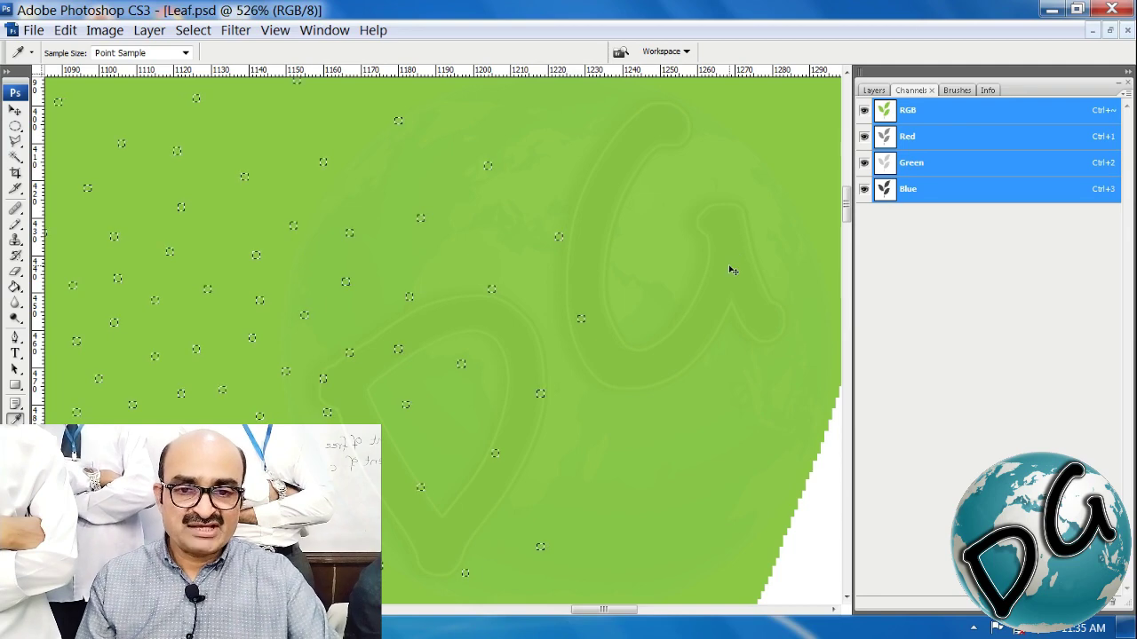
{"action": "key", "text": "ctrl+minus"}
{"action": "key", "text": "ctrl+minus"}
{"action": "key", "text": "ctrl+minus"}
{"action": "key", "text": "ctrl+minus"}
{"action": "key", "text": "ctrl+minus"}
{"action": "key", "text": "ctrl+minus"}
{"action": "key", "text": "ctrl+minus"}
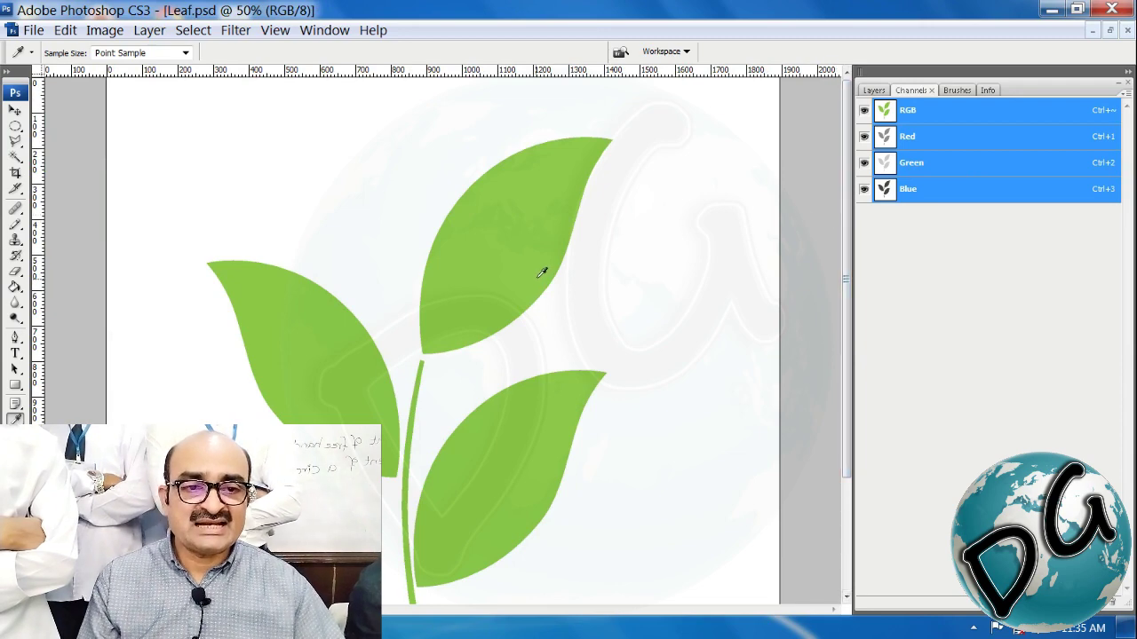
Select all three leaves together, without the stem, using the Magic Wand with Contiguous turned on.
{"action": "key", "text": "b"}
{"action": "left_click_drag", "start_coordinate": [676, 119], "coordinate": [378, 391]}
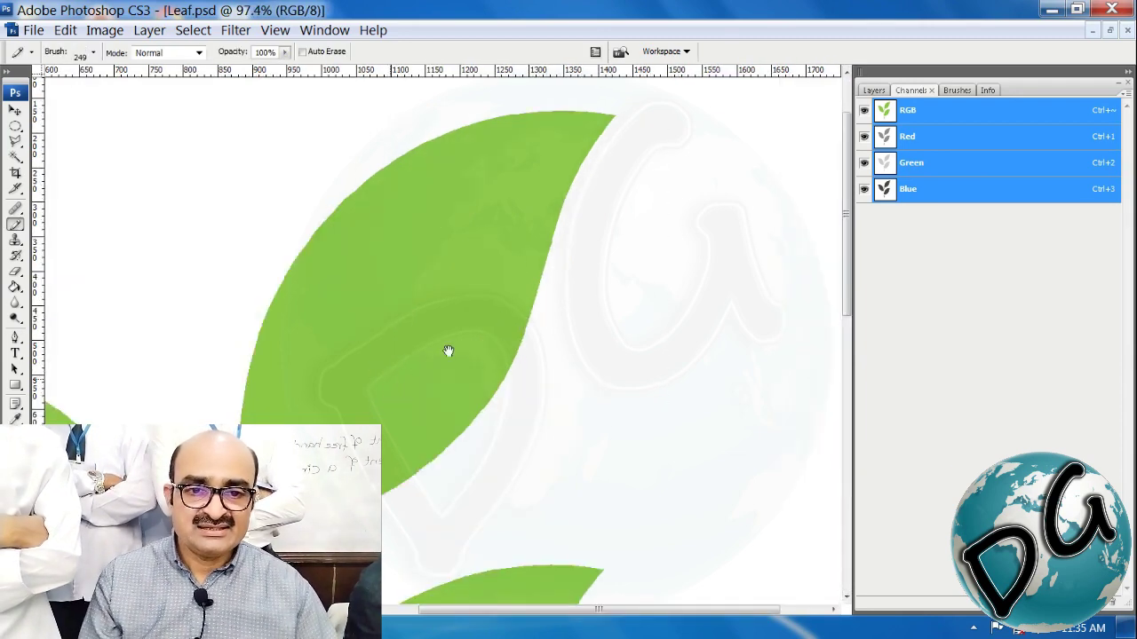
{"action": "key", "text": "w"}
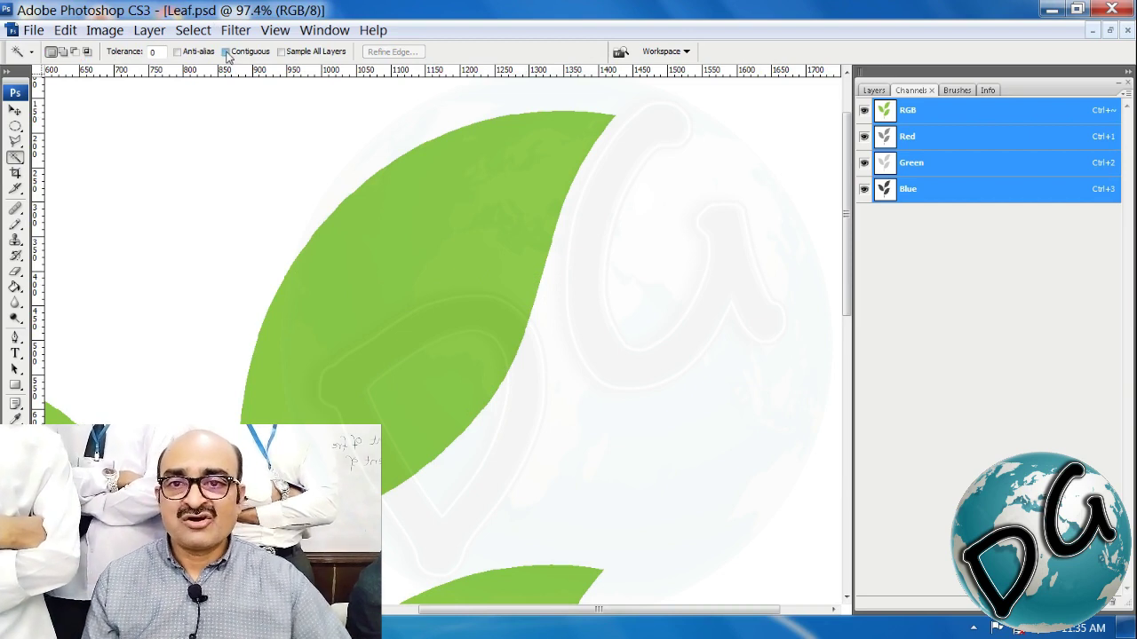
{"action": "left_click", "coordinate": [413, 332]}
{"action": "left_click_drag", "start_coordinate": [381, 399], "coordinate": [455, 282]}
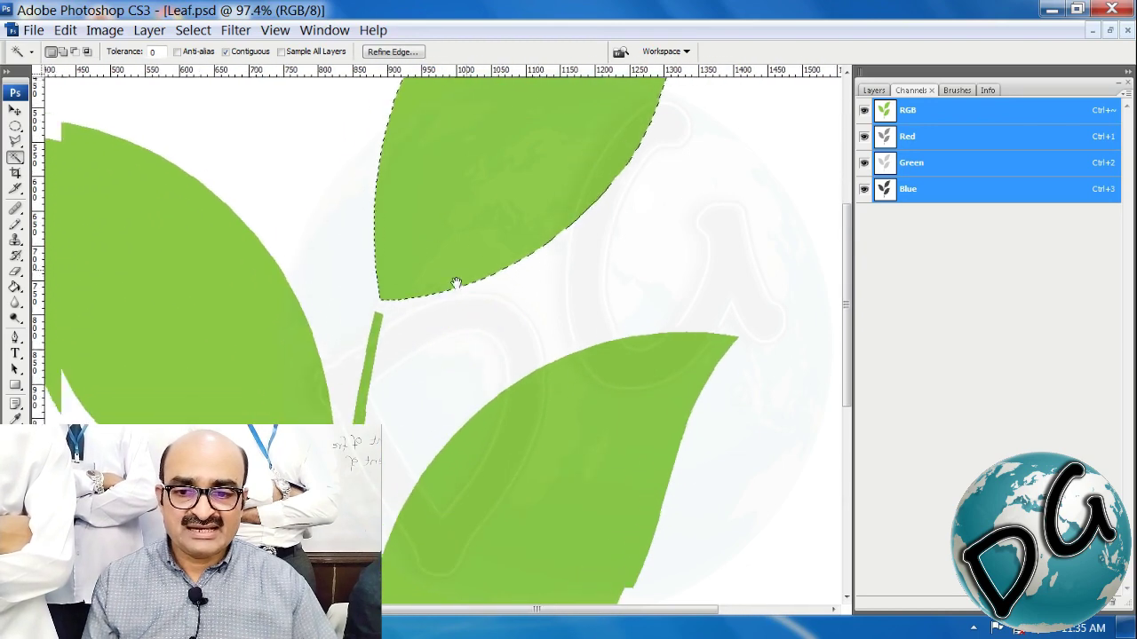
{"action": "left_click", "coordinate": [274, 388], "text": "shift"}
{"action": "left_click", "coordinate": [509, 485], "text": "shift"}
{"action": "left_click_drag", "start_coordinate": [510, 488], "coordinate": [567, 444]}
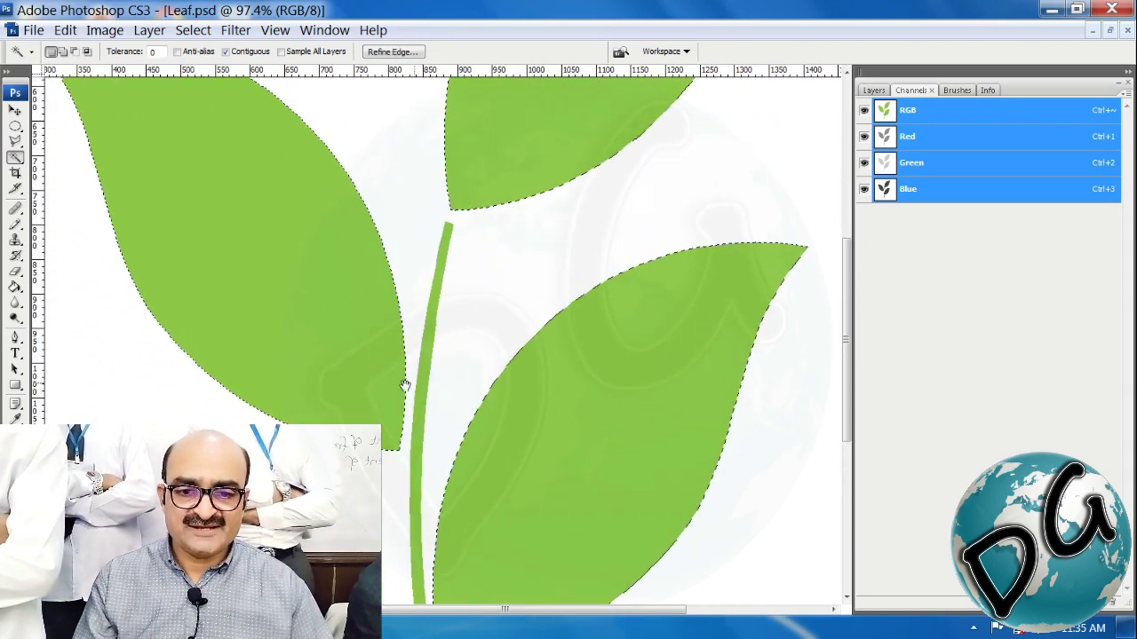
Ready the Pencil with the 249 px dot brush and set the foreground color to a darker shade of the leaf's green.
{"action": "key", "text": "b"}
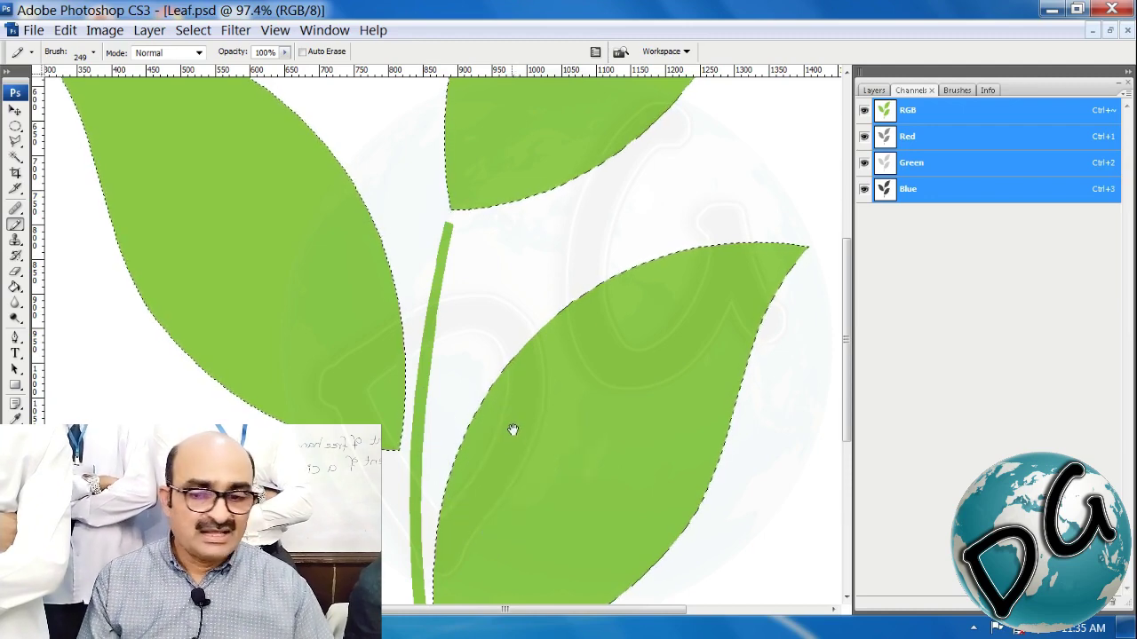
{"action": "mouse_move", "coordinate": [564, 341]}
{"action": "left_mouse_down"}
{"action": "mouse_move", "coordinate": [539, 432]}
{"action": "mouse_move", "coordinate": [505, 485]}
{"action": "left_mouse_up"}
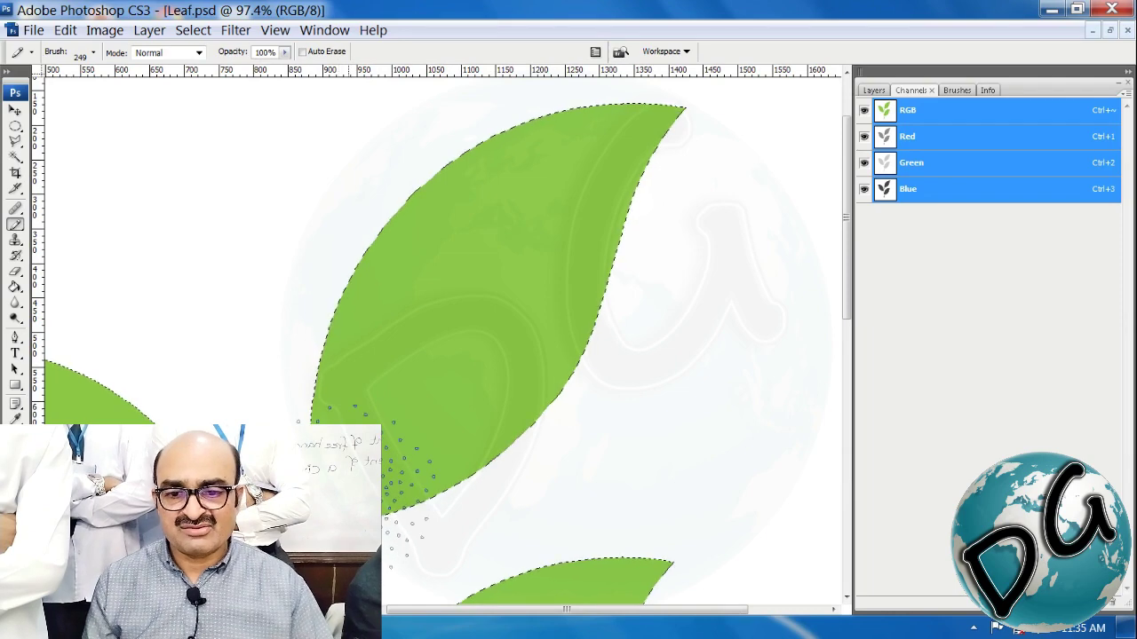
{"action": "left_click", "coordinate": [15, 449]}
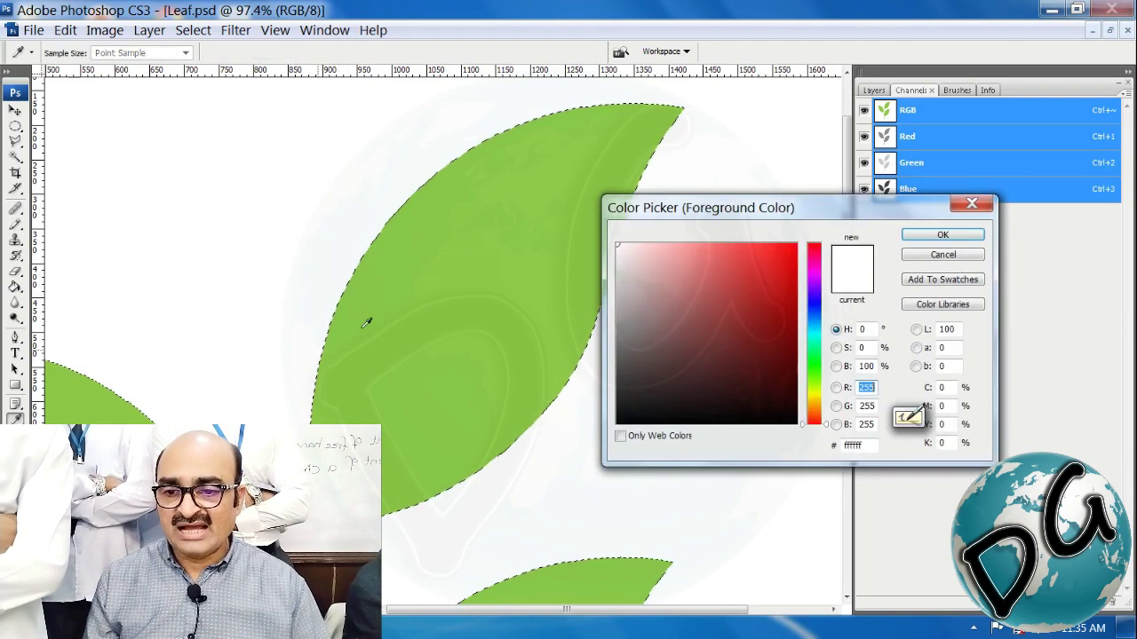
{"action": "left_click", "coordinate": [456, 307]}
{"action": "left_click", "coordinate": [763, 311]}
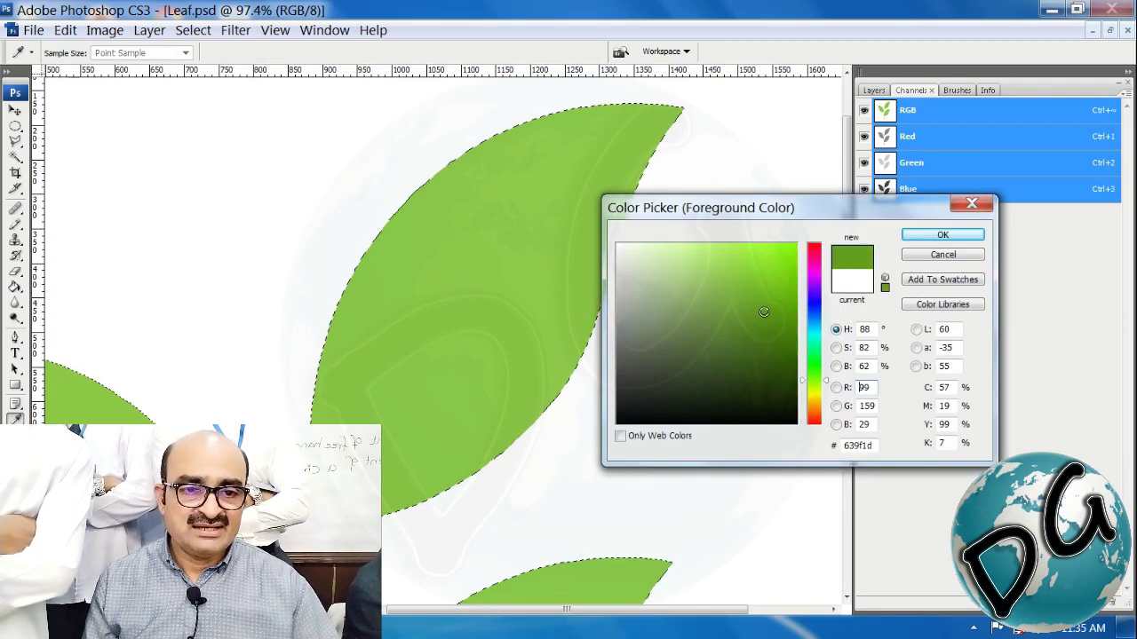
{"action": "left_click", "coordinate": [772, 318]}
{"action": "left_click", "coordinate": [923, 235]}
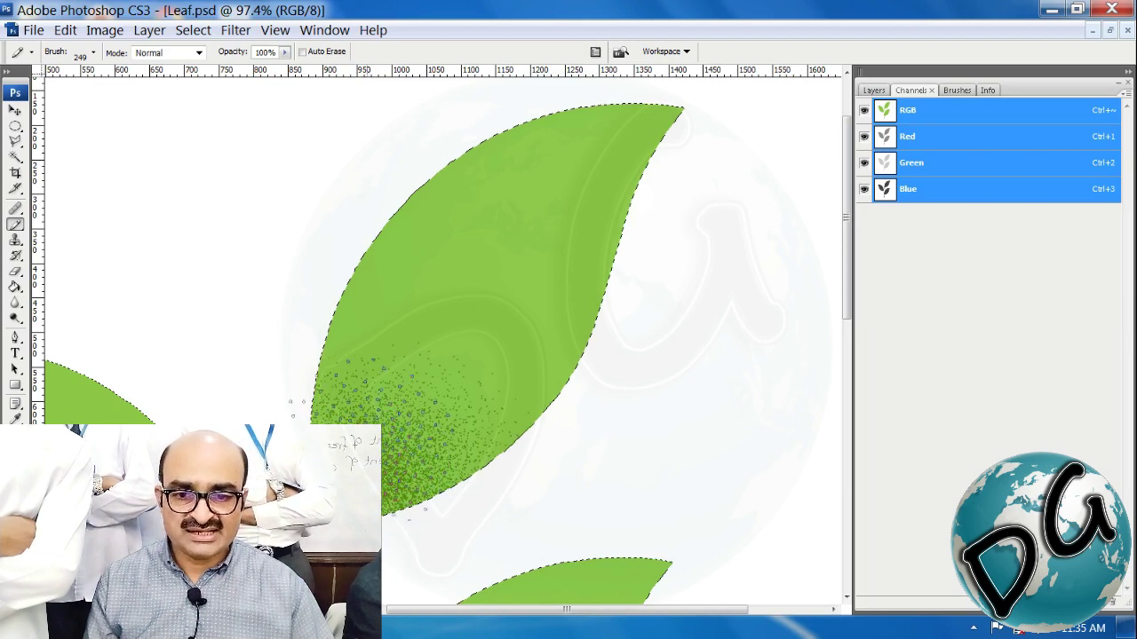
Stipple the top leaf with the dark green dot brush, densest at its base and fading toward the tip.
{"action": "mouse_move", "coordinate": [373, 426]}
{"action": "left_mouse_down"}
{"action": "mouse_move", "coordinate": [413, 382]}
{"action": "mouse_move", "coordinate": [400, 364]}
{"action": "mouse_move", "coordinate": [430, 466]}
{"action": "left_mouse_up"}
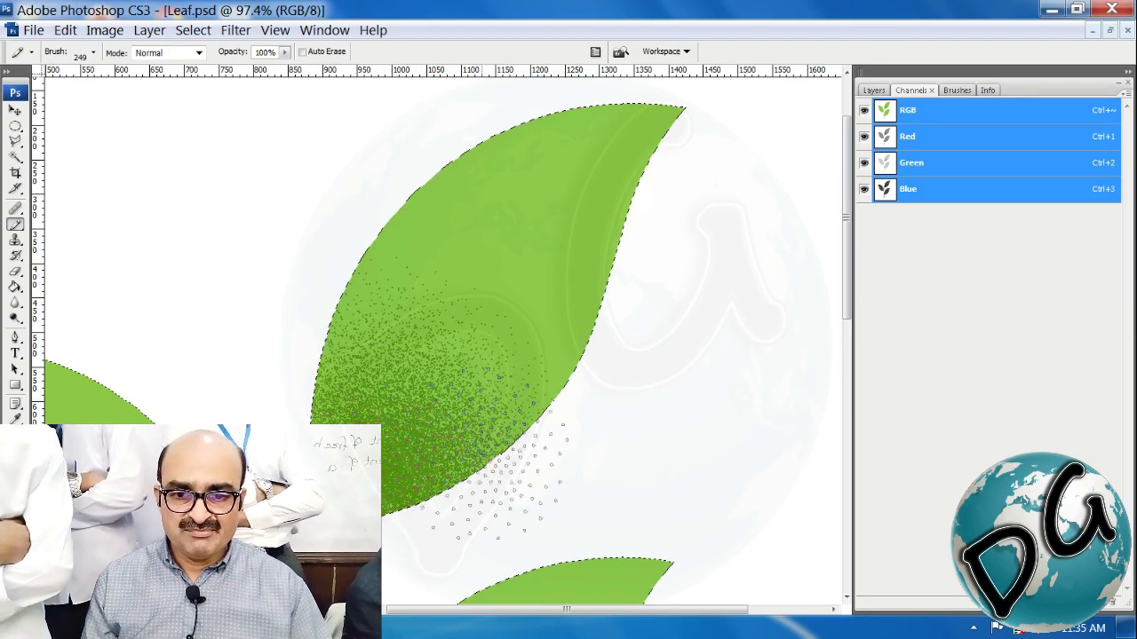
{"action": "mouse_move", "coordinate": [389, 397]}
{"action": "left_mouse_down"}
{"action": "mouse_move", "coordinate": [388, 323]}
{"action": "mouse_move", "coordinate": [414, 313]}
{"action": "mouse_move", "coordinate": [517, 377]}
{"action": "mouse_move", "coordinate": [457, 155]}
{"action": "mouse_move", "coordinate": [581, 197]}
{"action": "mouse_move", "coordinate": [622, 178]}
{"action": "mouse_move", "coordinate": [437, 146]}
{"action": "mouse_move", "coordinate": [497, 355]}
{"action": "mouse_move", "coordinate": [579, 386]}
{"action": "mouse_move", "coordinate": [600, 342]}
{"action": "mouse_move", "coordinate": [471, 267]}
{"action": "mouse_move", "coordinate": [502, 395]}
{"action": "mouse_move", "coordinate": [589, 436]}
{"action": "mouse_move", "coordinate": [488, 464]}
{"action": "mouse_move", "coordinate": [506, 467]}
{"action": "left_mouse_up"}
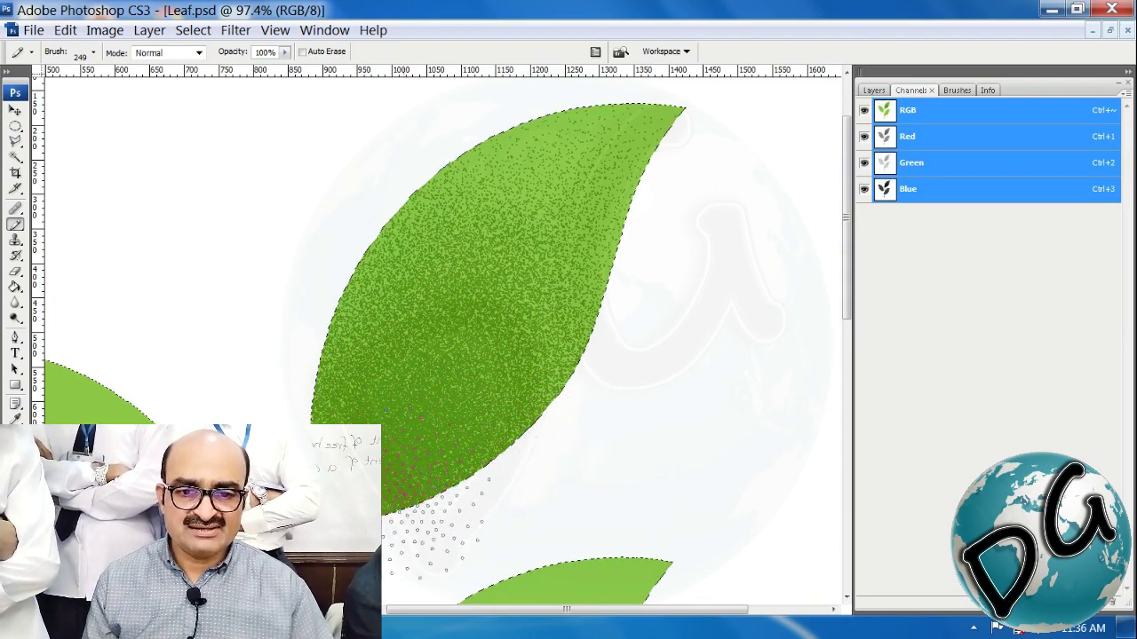
{"action": "left_click_drag", "start_coordinate": [436, 529], "coordinate": [431, 306]}
{"action": "left_click_drag", "start_coordinate": [488, 197], "coordinate": [533, 346]}
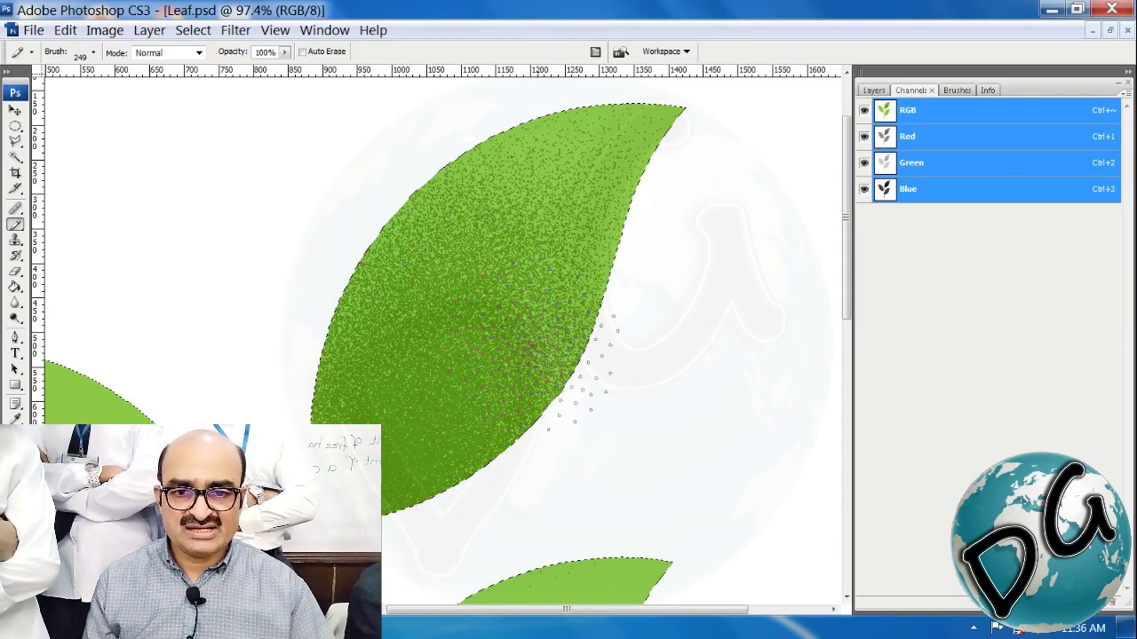
{"action": "mouse_move", "coordinate": [573, 400]}
{"action": "left_mouse_down"}
{"action": "mouse_move", "coordinate": [657, 266]}
{"action": "mouse_move", "coordinate": [646, 296]}
{"action": "left_mouse_up"}
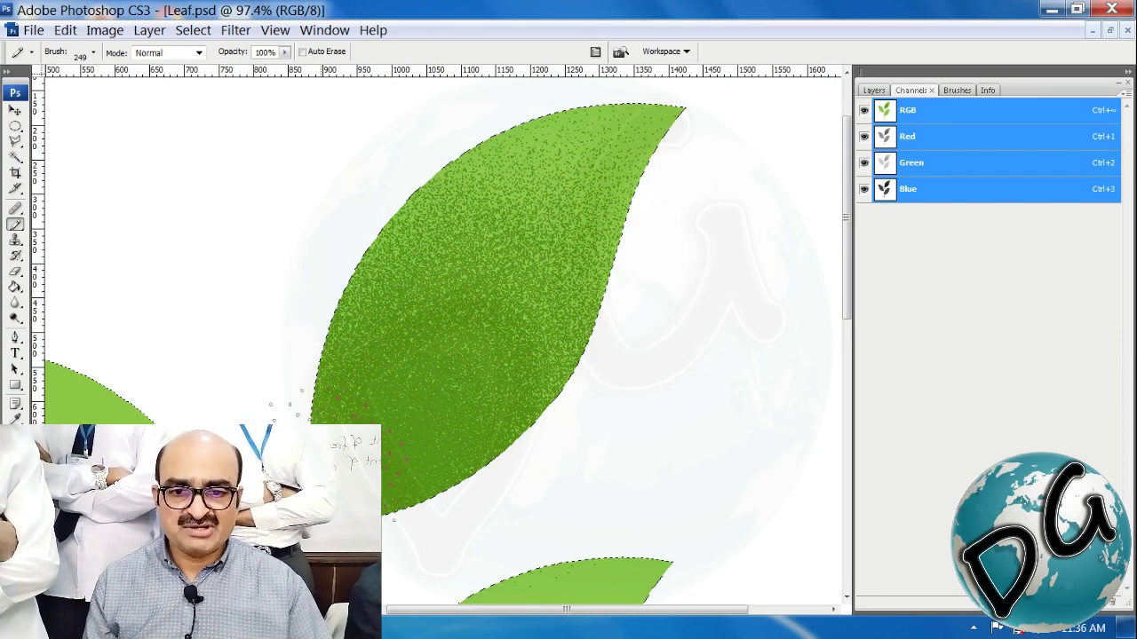
Stipple the leaf on the right of the stem with dark green dots, heaviest at its base and lighter toward the tip.
{"action": "key", "text": "space"}
{"action": "left_click_drag", "start_coordinate": [578, 487], "coordinate": [573, 205]}
{"action": "left_click_drag", "start_coordinate": [527, 482], "coordinate": [617, 225]}
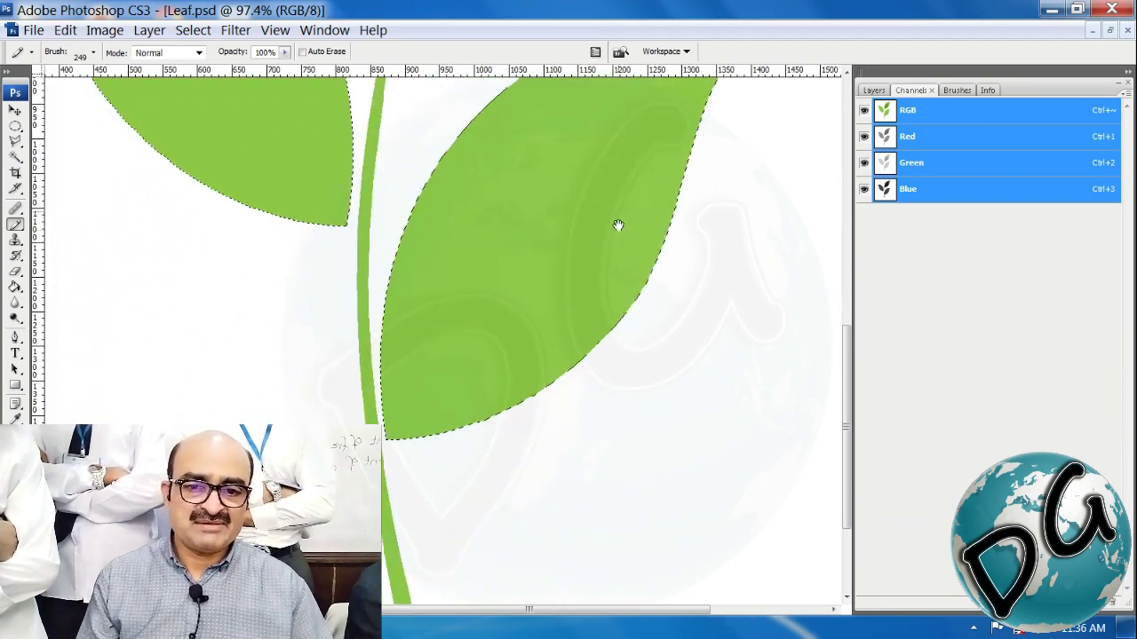
{"action": "mouse_move", "coordinate": [571, 423]}
{"action": "left_mouse_down"}
{"action": "mouse_move", "coordinate": [478, 485]}
{"action": "mouse_move", "coordinate": [461, 531]}
{"action": "left_mouse_up"}
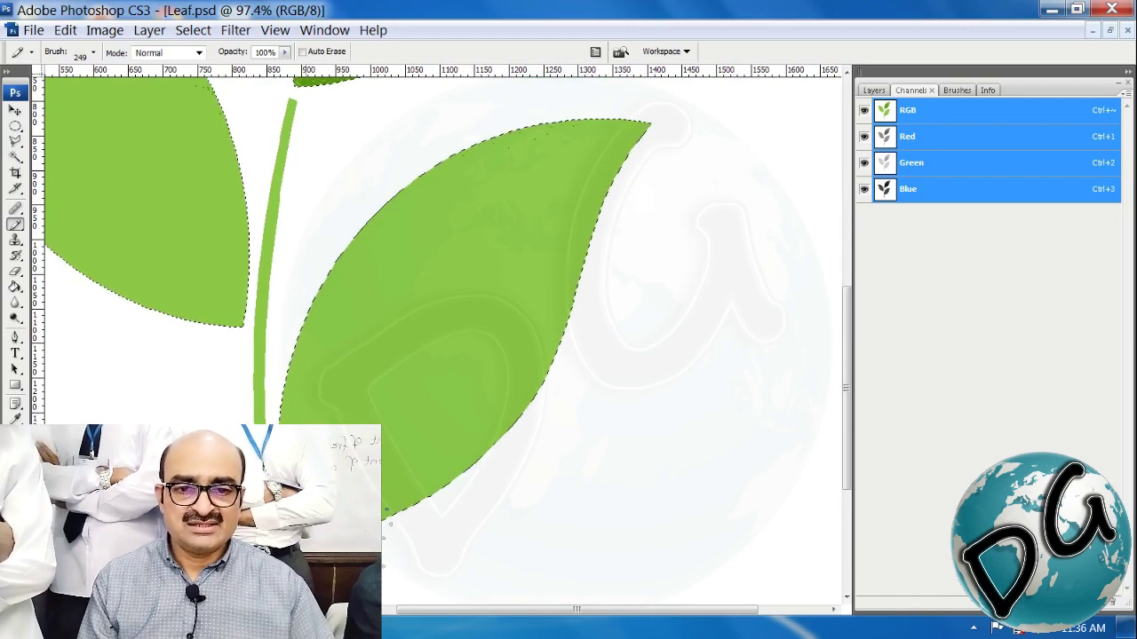
{"action": "left_click_drag", "start_coordinate": [385, 499], "coordinate": [382, 471]}
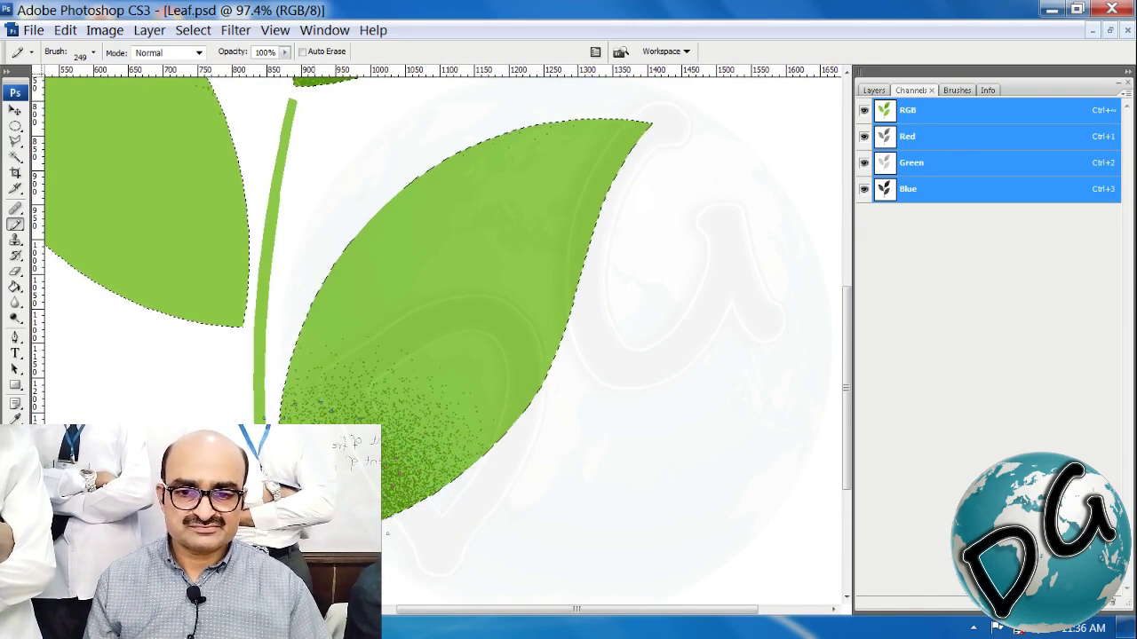
{"action": "mouse_move", "coordinate": [302, 470]}
{"action": "left_mouse_down"}
{"action": "mouse_move", "coordinate": [462, 293]}
{"action": "mouse_move", "coordinate": [506, 204]}
{"action": "mouse_move", "coordinate": [613, 202]}
{"action": "mouse_move", "coordinate": [519, 404]}
{"action": "mouse_move", "coordinate": [557, 417]}
{"action": "mouse_move", "coordinate": [357, 332]}
{"action": "mouse_move", "coordinate": [308, 338]}
{"action": "left_mouse_up"}
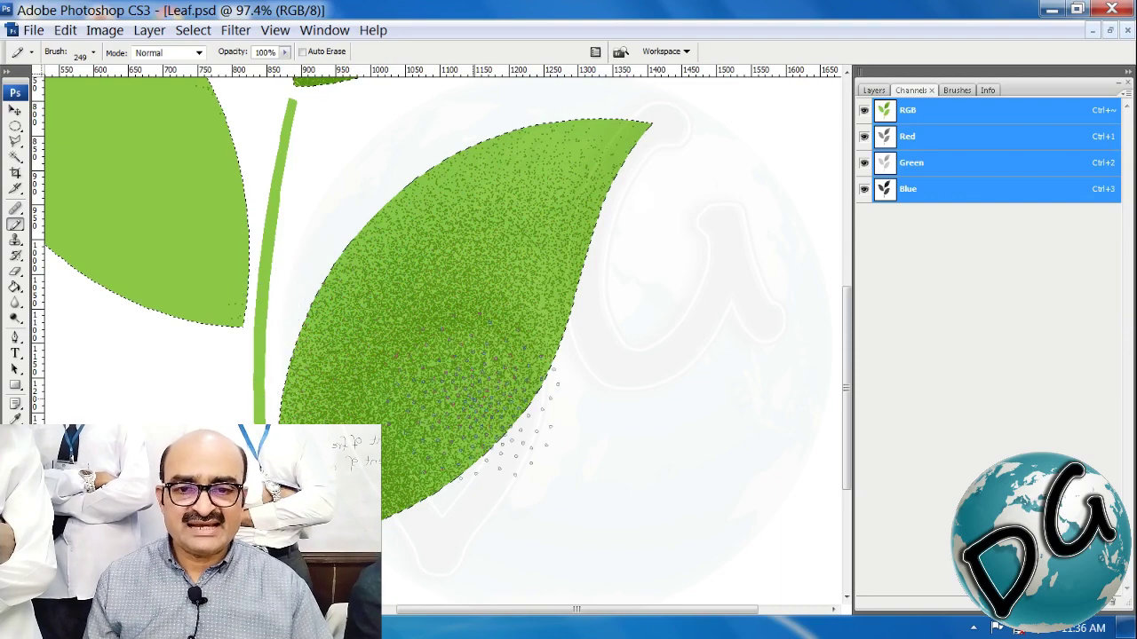
Finish stippling the base of the leaf right of the stem and stipple the left leaf, densest toward its base.
{"action": "mouse_move", "coordinate": [524, 426]}
{"action": "left_mouse_down"}
{"action": "mouse_move", "coordinate": [586, 408]}
{"action": "mouse_move", "coordinate": [568, 440]}
{"action": "mouse_move", "coordinate": [559, 422]}
{"action": "mouse_move", "coordinate": [515, 462]}
{"action": "mouse_move", "coordinate": [409, 524]}
{"action": "left_mouse_up"}
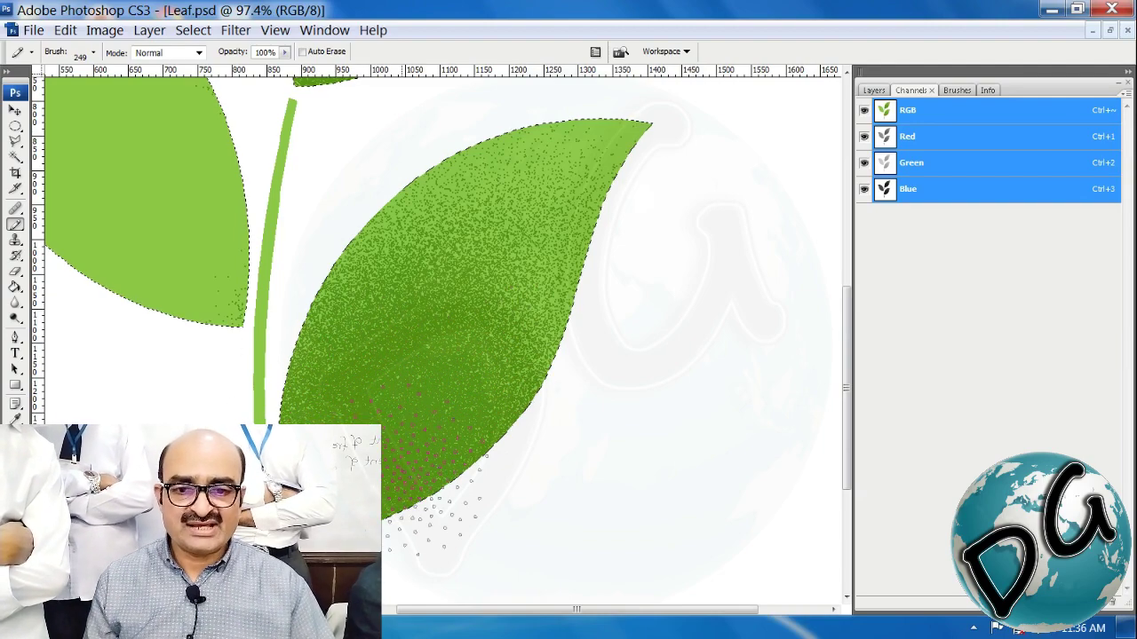
{"action": "left_click_drag", "start_coordinate": [438, 343], "coordinate": [558, 487]}
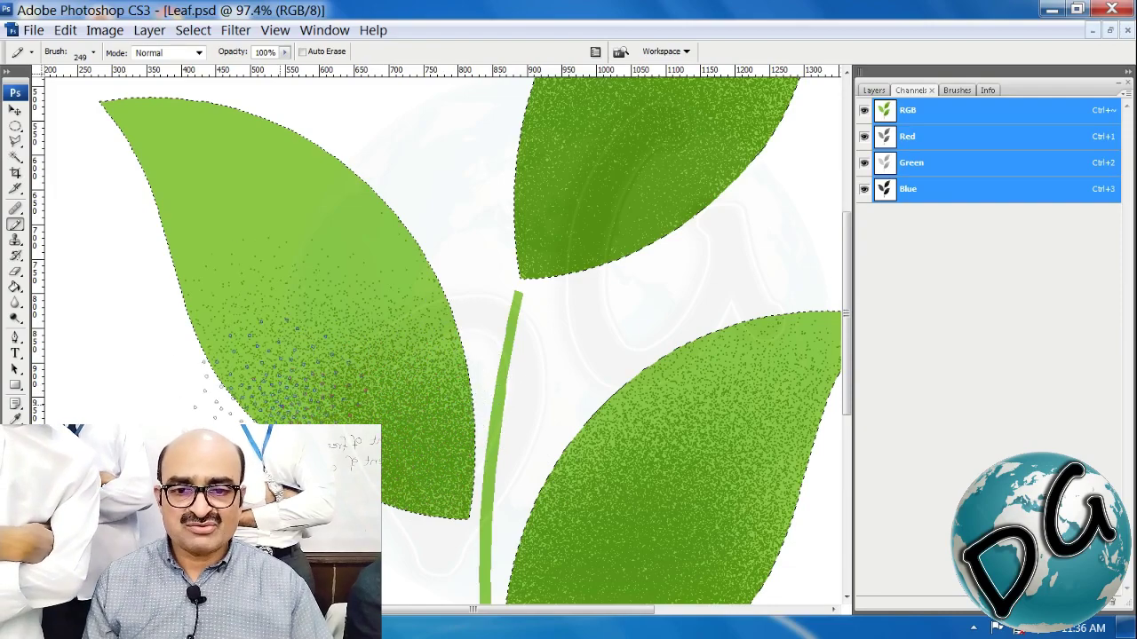
{"action": "mouse_move", "coordinate": [365, 309]}
{"action": "left_mouse_down"}
{"action": "mouse_move", "coordinate": [315, 249]}
{"action": "mouse_move", "coordinate": [302, 204]}
{"action": "mouse_move", "coordinate": [267, 191]}
{"action": "mouse_move", "coordinate": [382, 226]}
{"action": "mouse_move", "coordinate": [307, 348]}
{"action": "mouse_move", "coordinate": [313, 250]}
{"action": "mouse_move", "coordinate": [342, 319]}
{"action": "mouse_move", "coordinate": [389, 273]}
{"action": "left_mouse_up"}
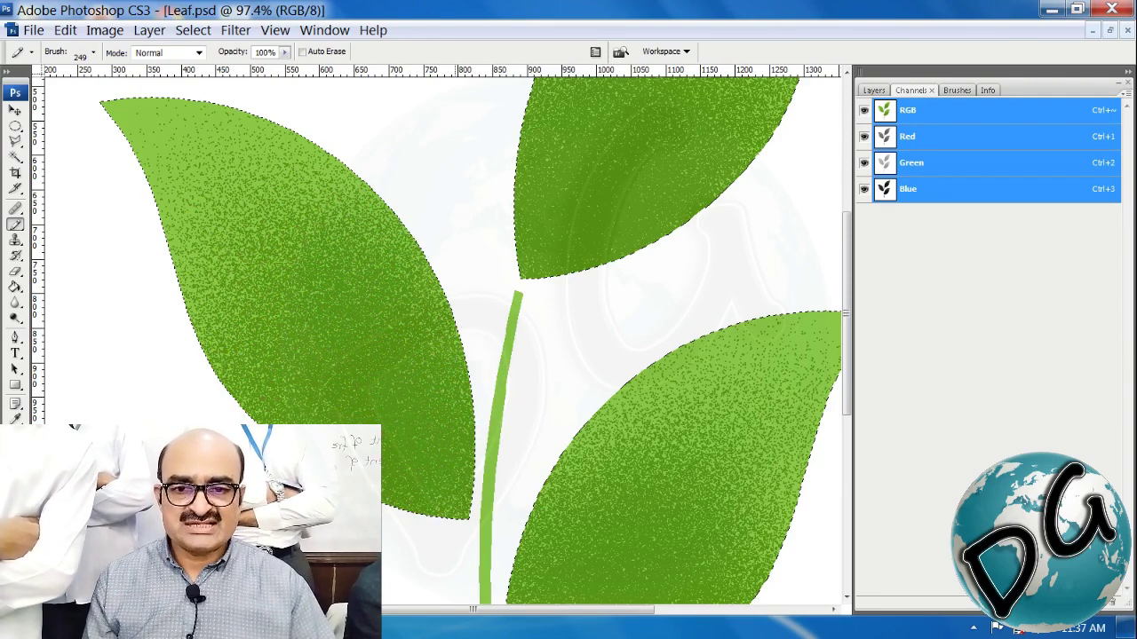
Set the foreground color to the darker green #315b00 for a second layer of dots.
{"action": "mouse_move", "coordinate": [686, 353]}
{"action": "left_mouse_down"}
{"action": "mouse_move", "coordinate": [468, 451]}
{"action": "mouse_move", "coordinate": [419, 555]}
{"action": "left_mouse_up"}
{"action": "left_click_drag", "start_coordinate": [489, 477], "coordinate": [550, 504]}
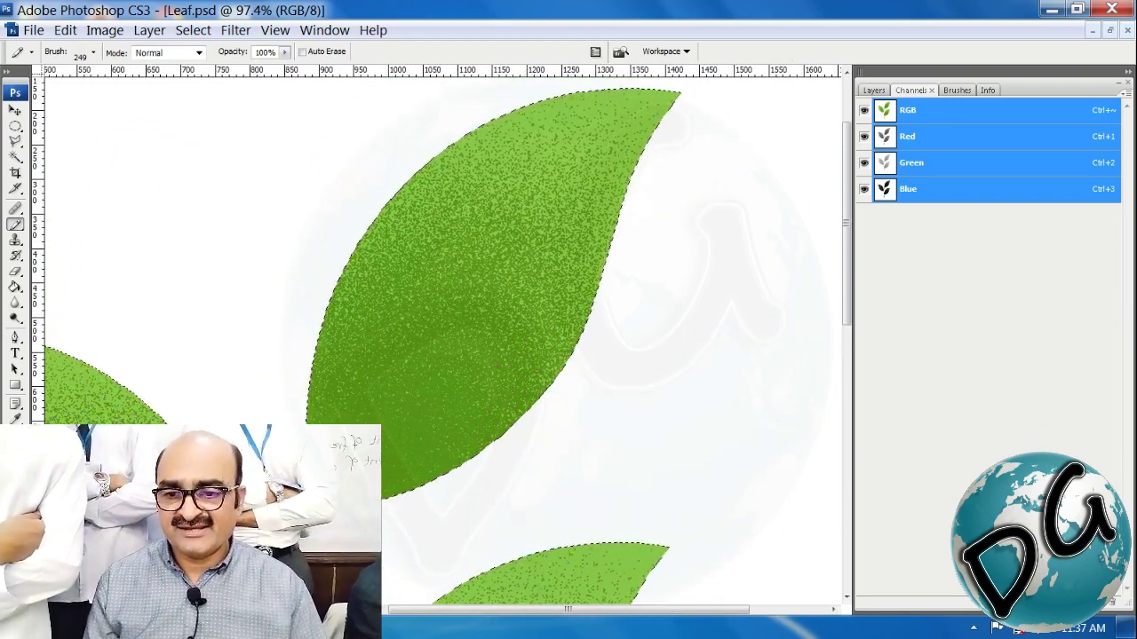
{"action": "left_click", "coordinate": [12, 475]}
{"action": "left_click", "coordinate": [797, 365]}
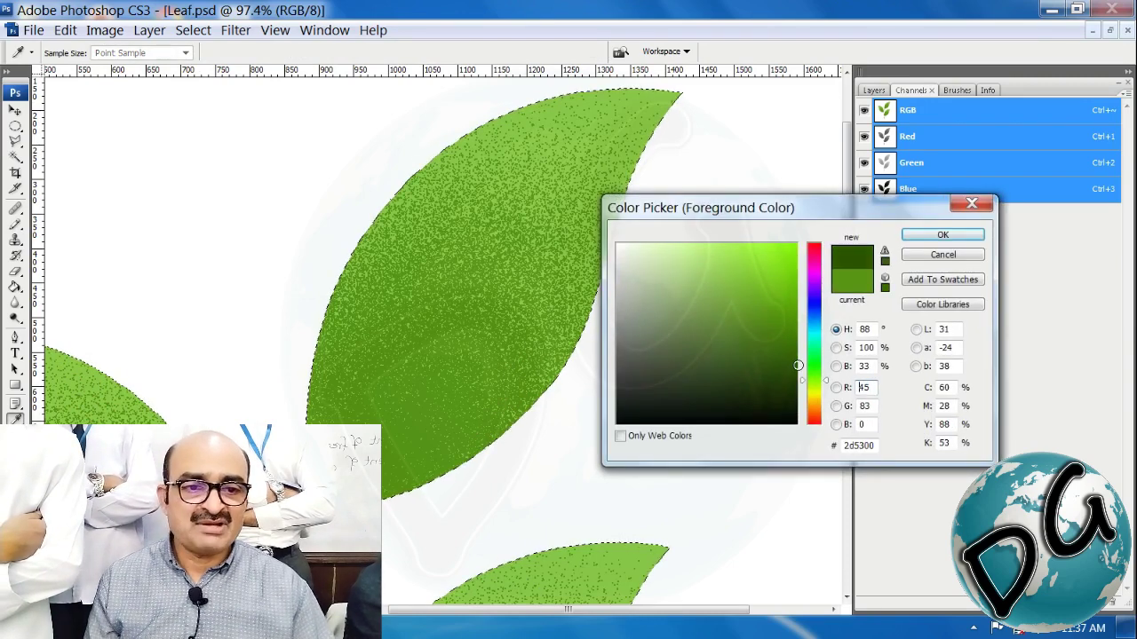
{"action": "left_click_drag", "start_coordinate": [798, 365], "coordinate": [797, 360]}
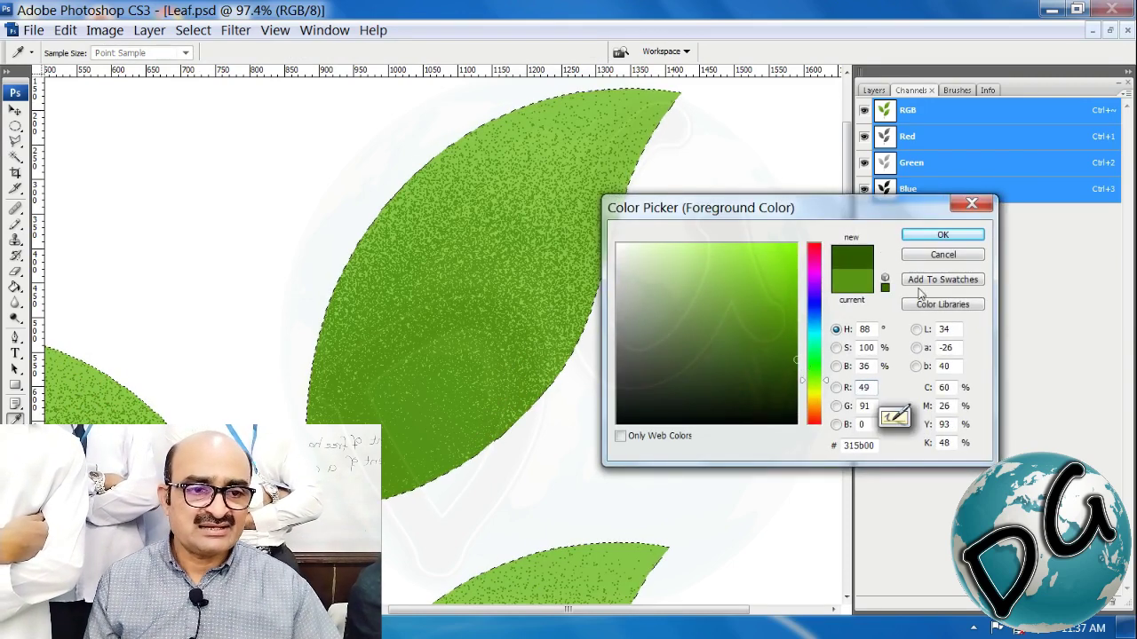
{"action": "left_click", "coordinate": [942, 236]}
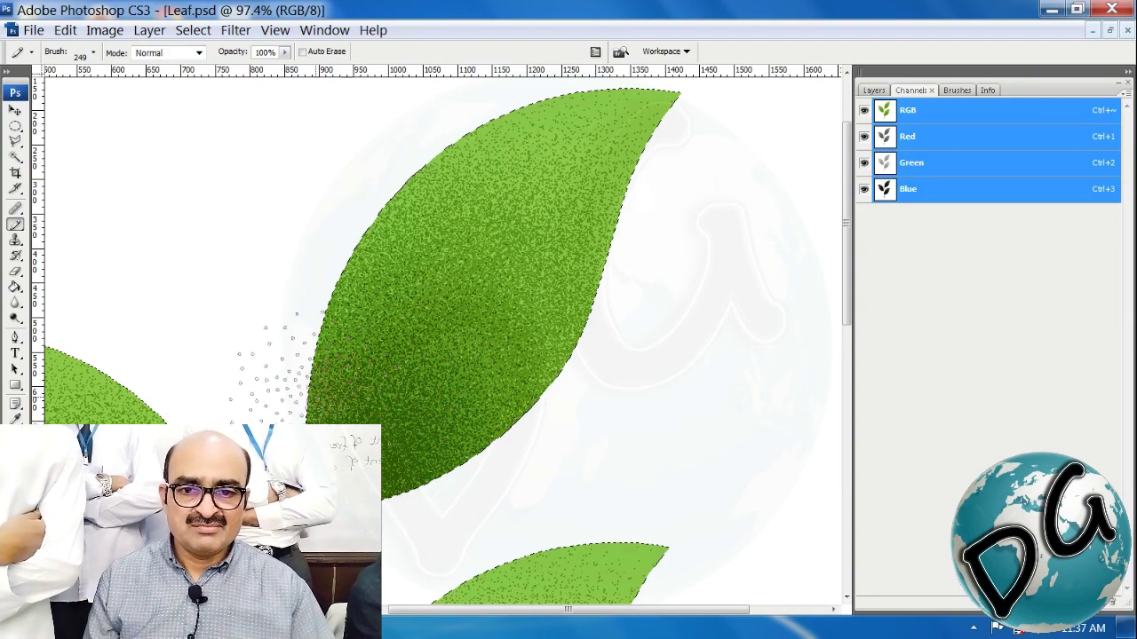
Stipple the darker green over all three leaves, concentrating the dots at each leaf's base and thinning them toward the tip.
{"action": "left_click_drag", "start_coordinate": [533, 485], "coordinate": [563, 181]}
{"action": "left_click_drag", "start_coordinate": [546, 429], "coordinate": [569, 193]}
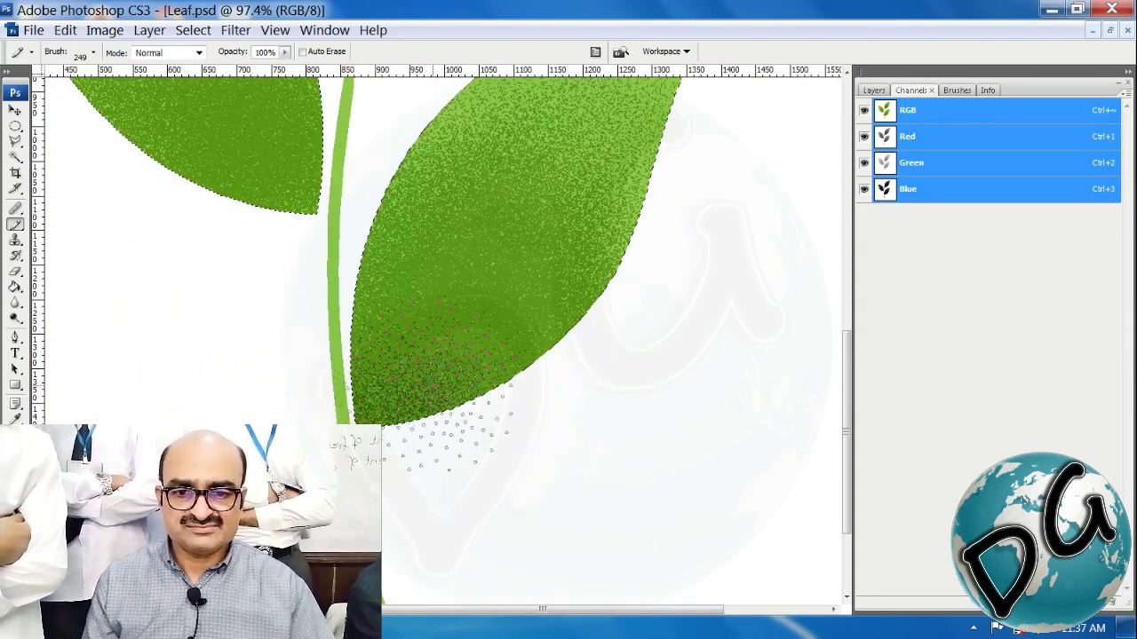
{"action": "mouse_move", "coordinate": [499, 233]}
{"action": "left_mouse_down"}
{"action": "mouse_move", "coordinate": [556, 391]}
{"action": "mouse_move", "coordinate": [448, 435]}
{"action": "left_mouse_up"}
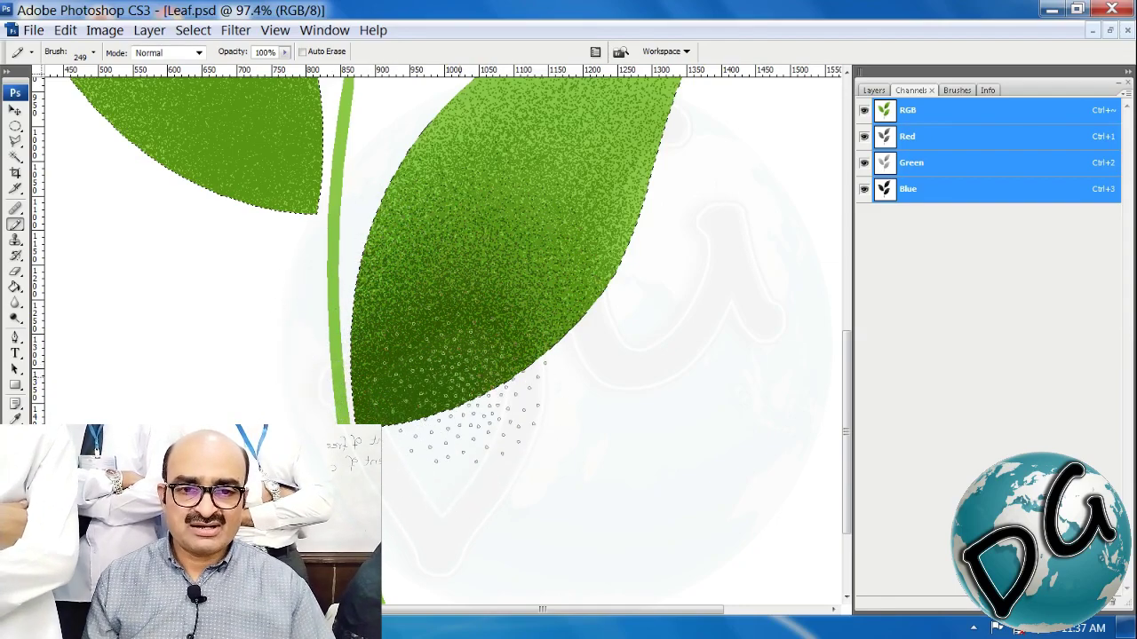
{"action": "left_click_drag", "start_coordinate": [452, 494], "coordinate": [512, 556]}
{"action": "left_click_drag", "start_coordinate": [338, 288], "coordinate": [371, 510]}
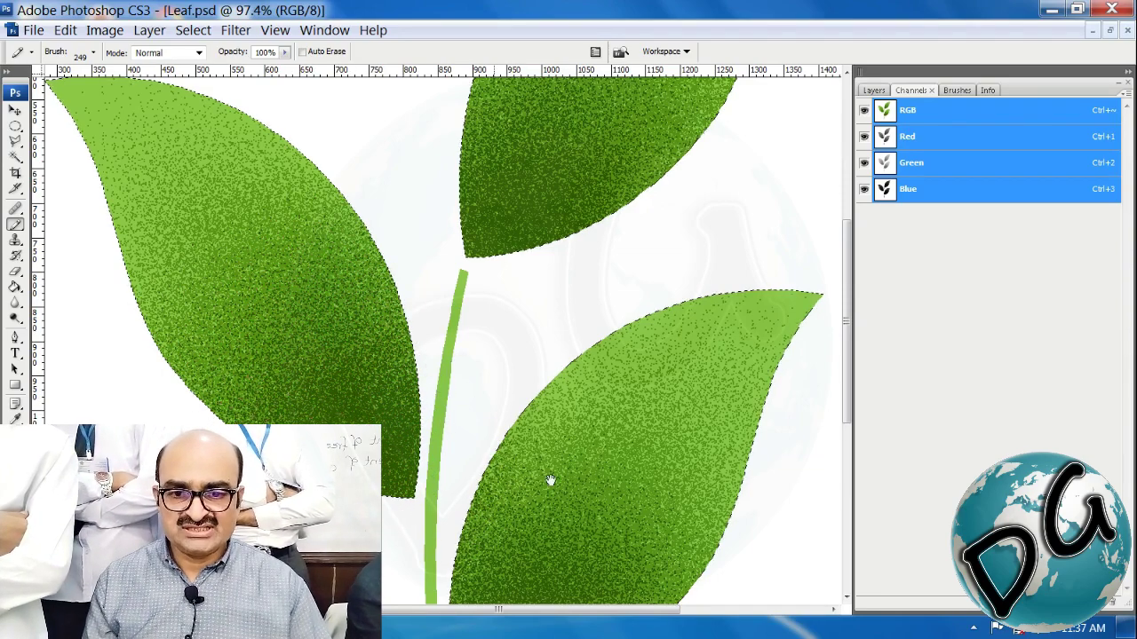
Select only the stem with the Magic Wand in place of the leaves.
{"action": "left_click_drag", "start_coordinate": [548, 479], "coordinate": [511, 232]}
{"action": "key", "text": "w"}
{"action": "scroll", "coordinate": [482, 424], "scroll_direction": "down", "scroll_amount": 4}
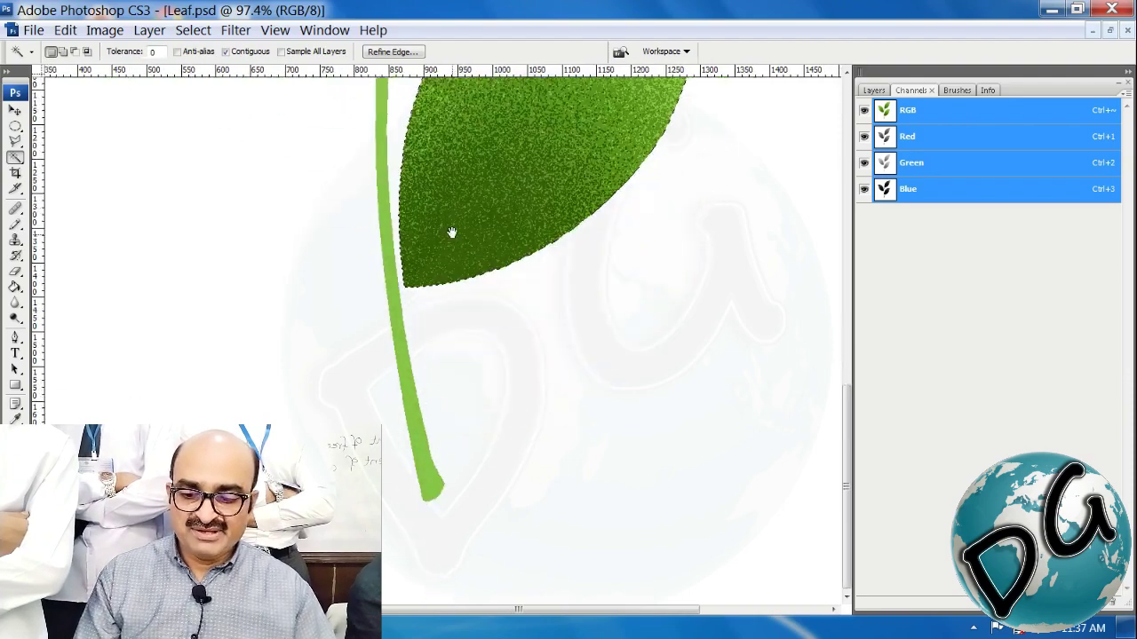
{"action": "left_click", "coordinate": [426, 486]}
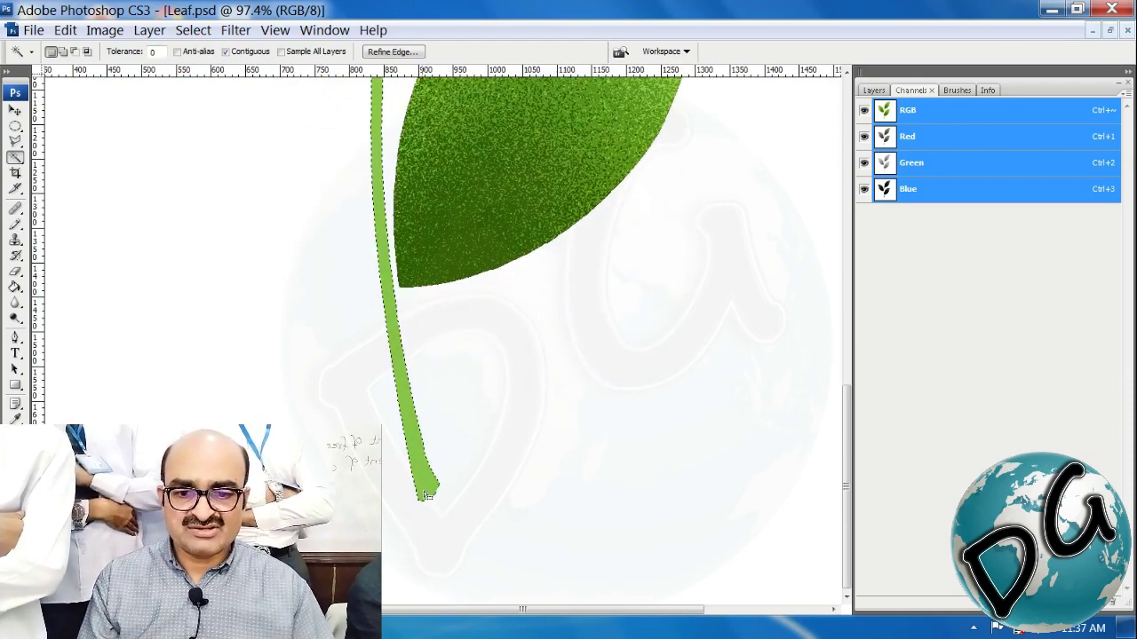
Stipple the selected stem along its length with the Pencil's 249 px dot brush, heaviest at its lower end.
{"action": "left_click_drag", "start_coordinate": [488, 387], "coordinate": [457, 399]}
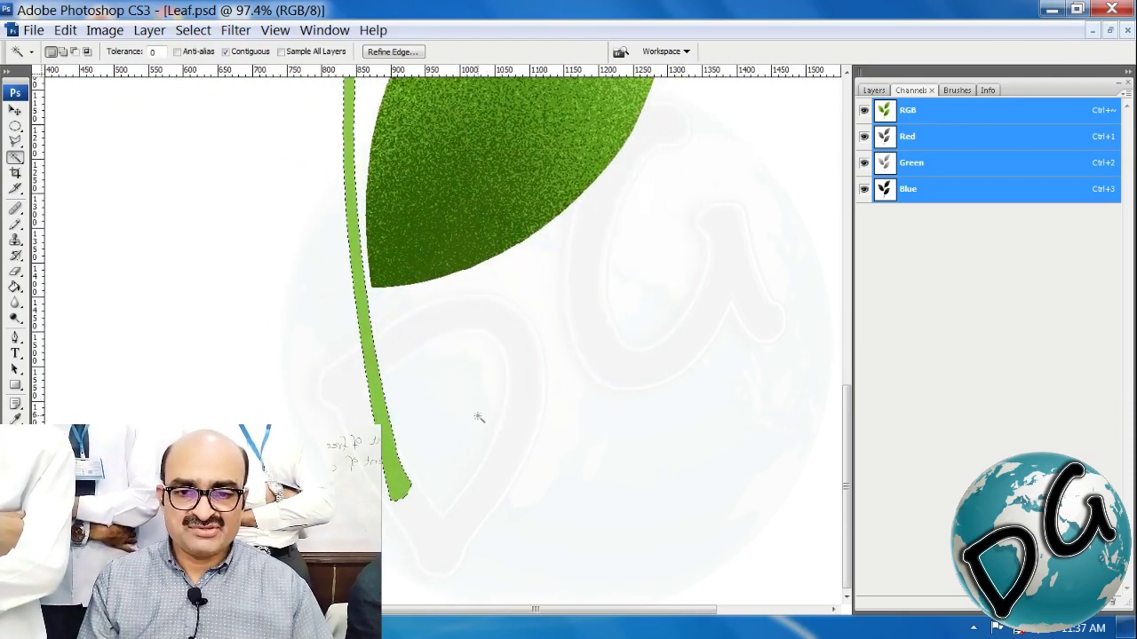
{"action": "key", "text": "b"}
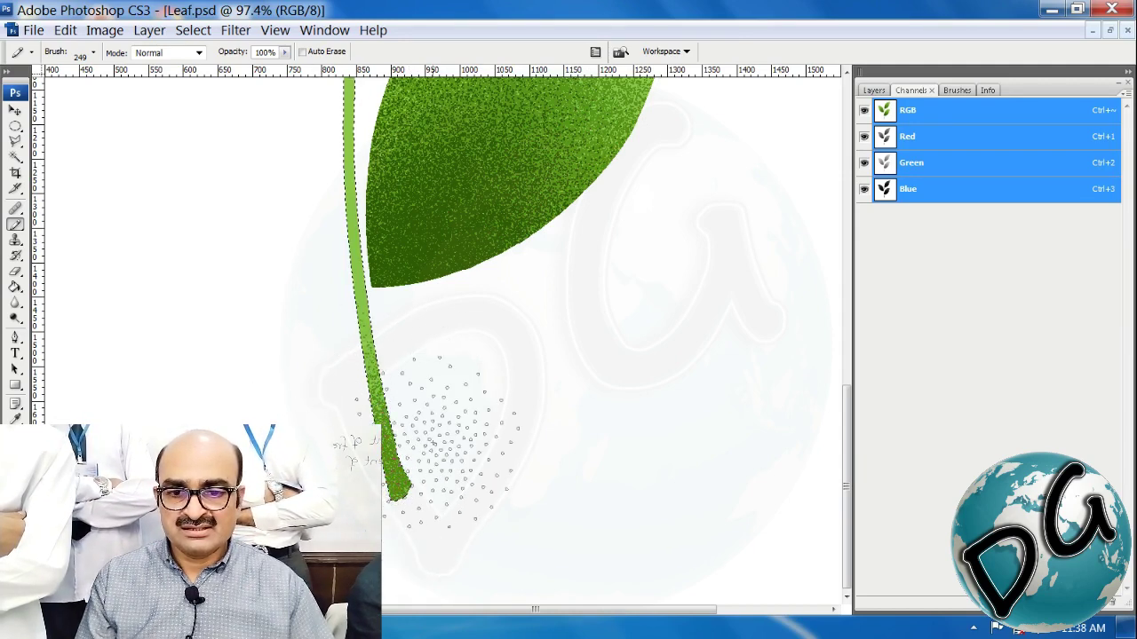
{"action": "scroll", "coordinate": [444, 368], "scroll_direction": "up", "scroll_amount": 2}
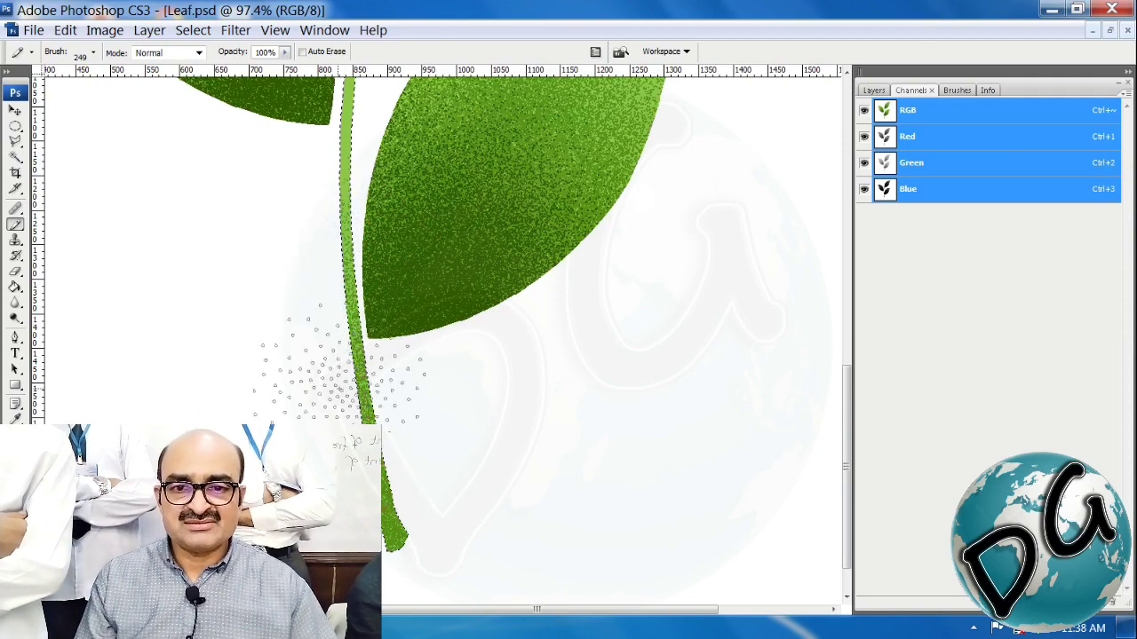
{"action": "left_click_drag", "start_coordinate": [412, 173], "coordinate": [386, 417]}
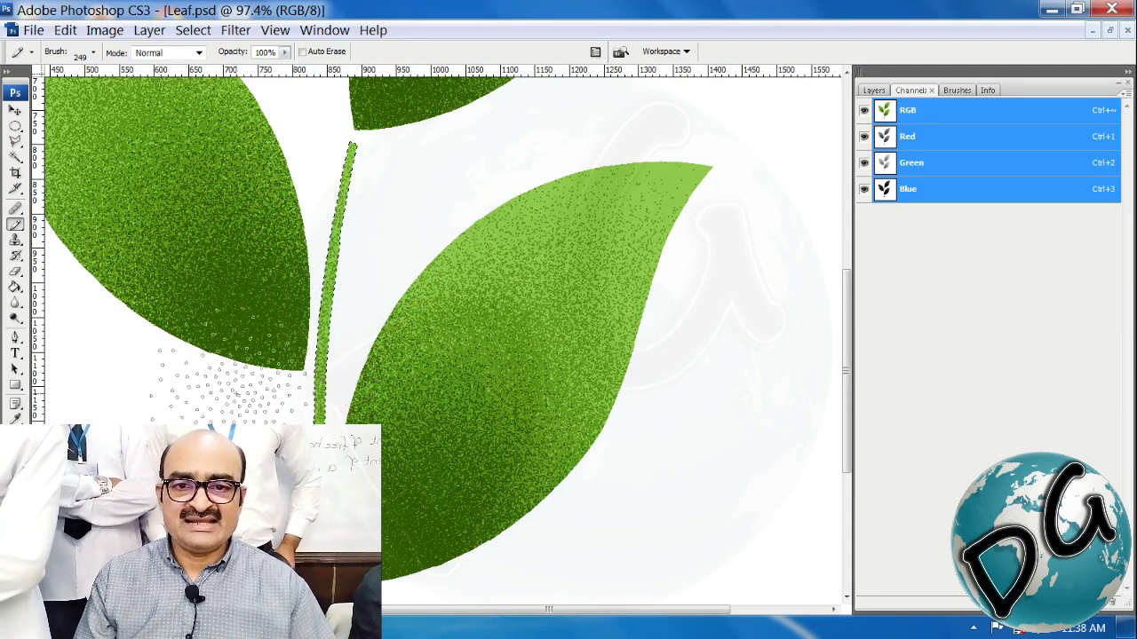
{"action": "left_click_drag", "start_coordinate": [415, 485], "coordinate": [394, 343]}
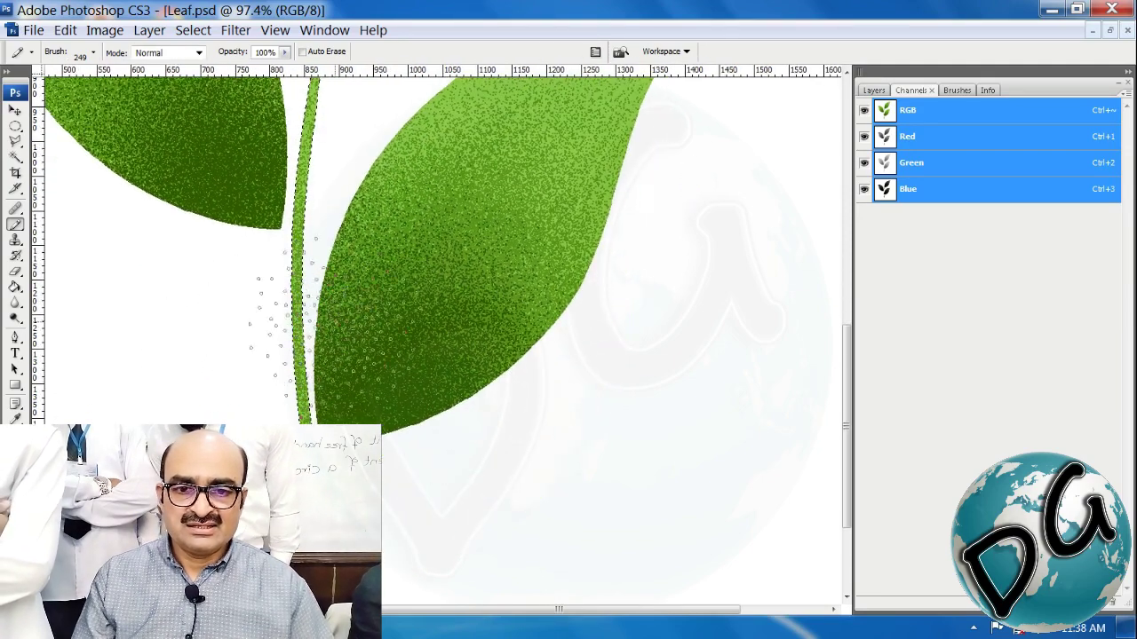
{"action": "scroll", "coordinate": [245, 395], "scroll_direction": "down", "scroll_amount": 3}
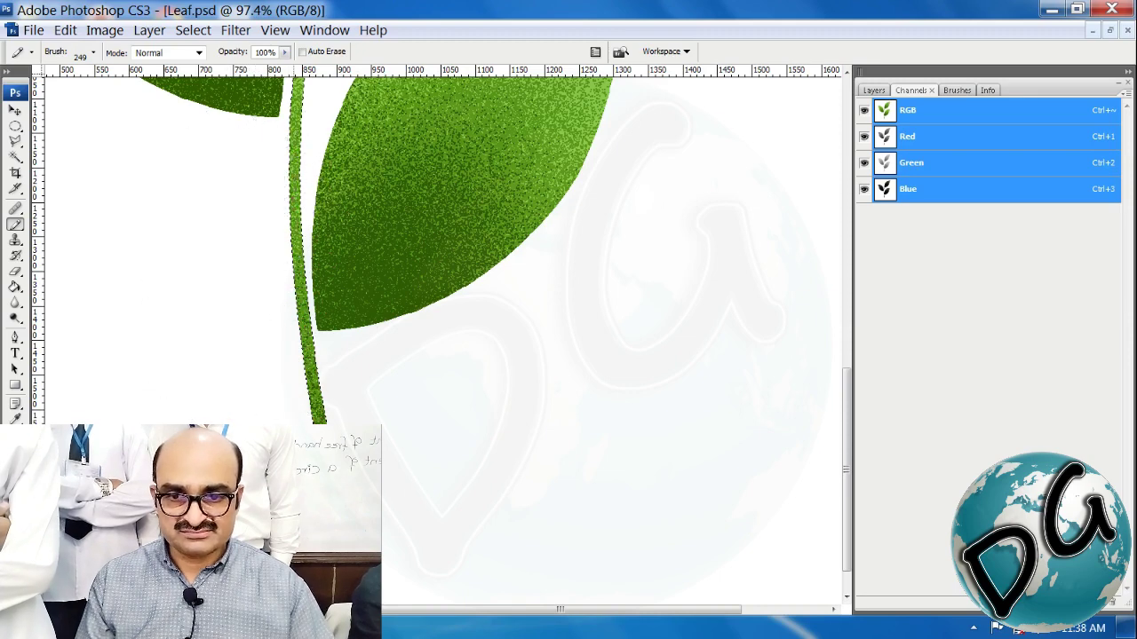
Deselect the stem and view the whole plant at print size.
{"action": "key", "text": "ctrl+minus"}
{"action": "key", "text": "ctrl+minus"}
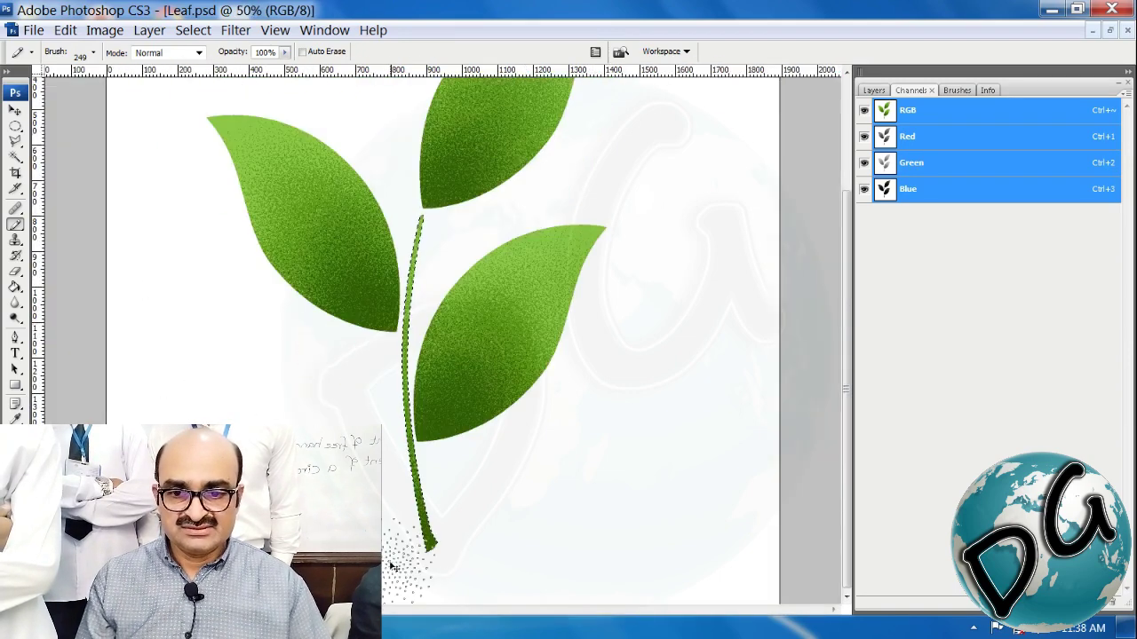
{"action": "key", "text": "ctrl+minus"}
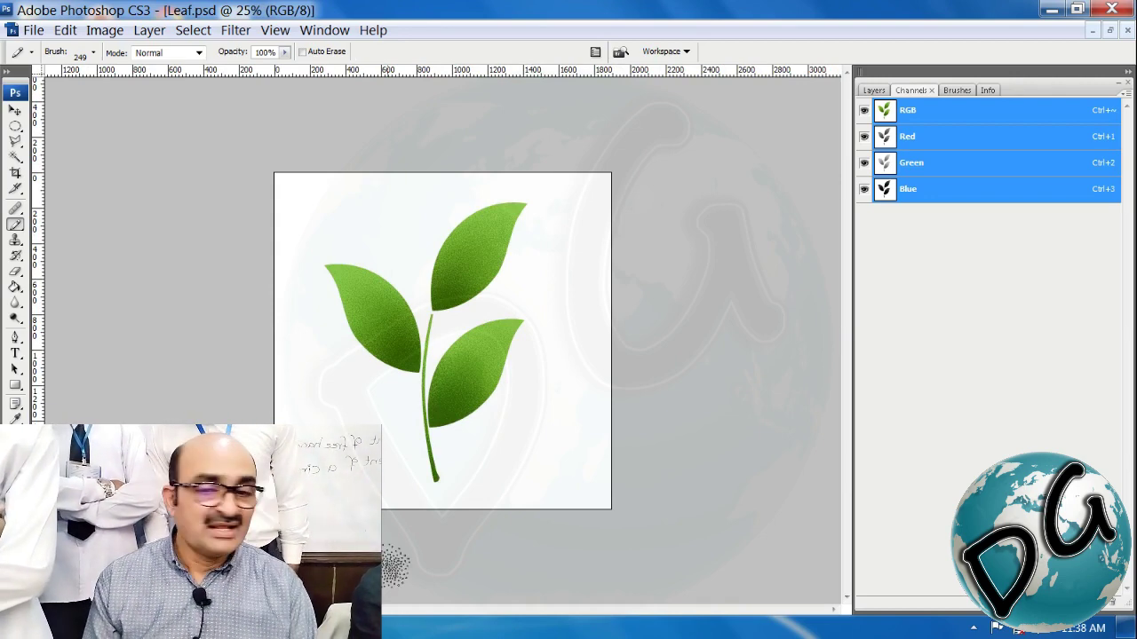
{"action": "left_click", "coordinate": [275, 30]}
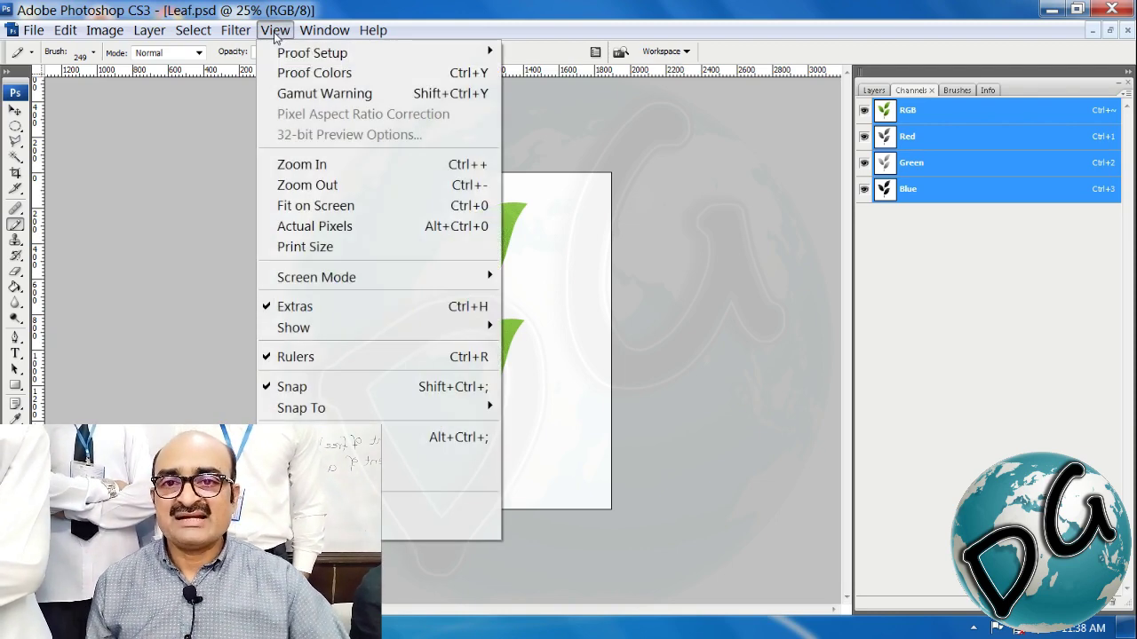
{"action": "left_click", "coordinate": [373, 247]}
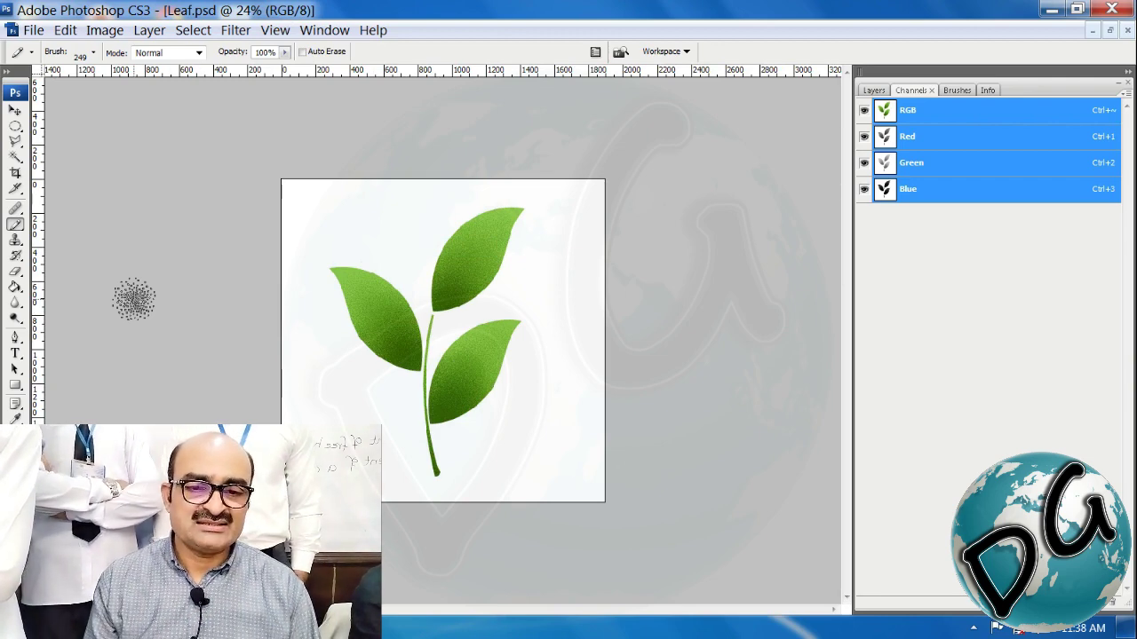
Compare dot density on the top leaf by circling small areas near its tip and middle with the Elliptical Marquee, and deselect.
{"action": "mouse_move", "coordinate": [565, 179]}
{"action": "left_mouse_down"}
{"action": "mouse_move", "coordinate": [428, 273]}
{"action": "mouse_move", "coordinate": [293, 396]}
{"action": "left_mouse_up"}
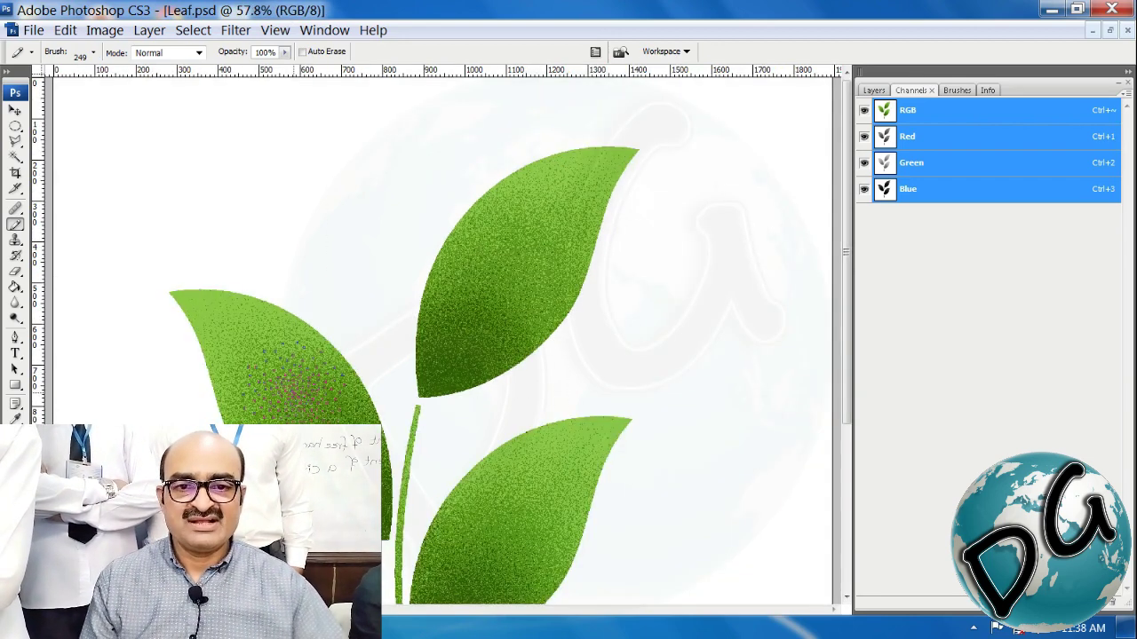
{"action": "key", "text": "m"}
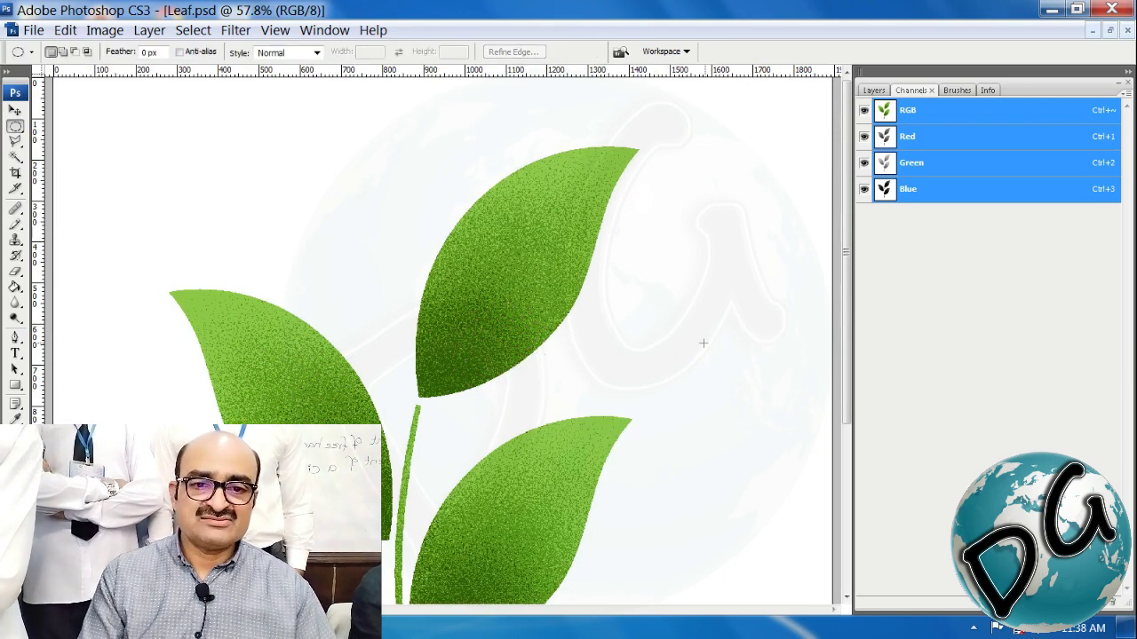
{"action": "left_click_drag", "start_coordinate": [685, 118], "coordinate": [365, 411]}
{"action": "left_click_drag", "start_coordinate": [510, 414], "coordinate": [574, 401]}
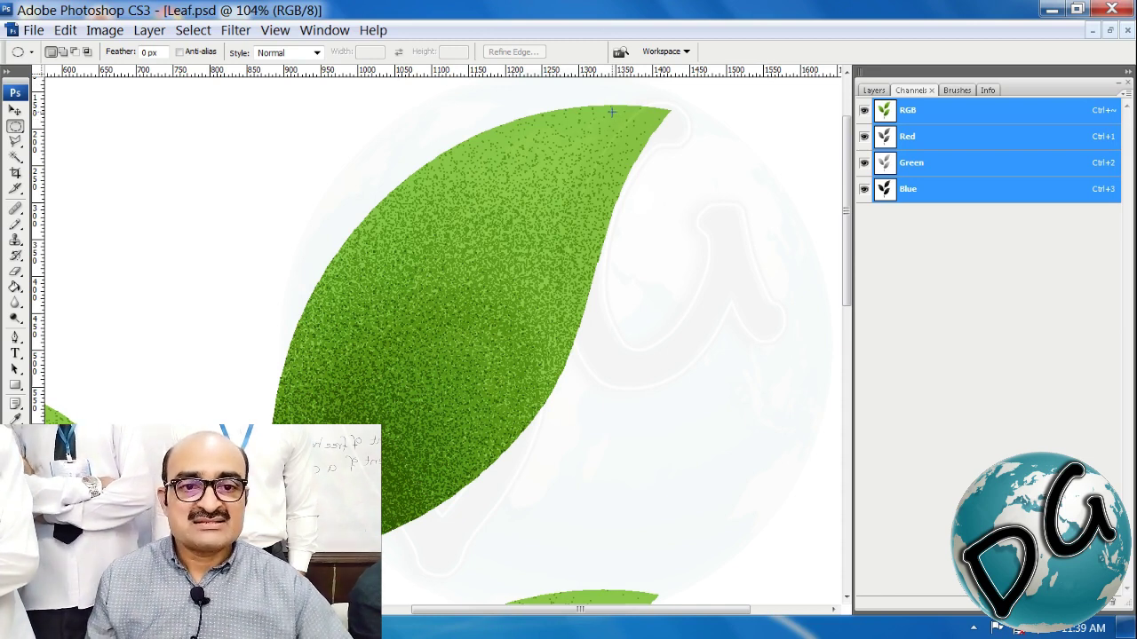
{"action": "left_click_drag", "start_coordinate": [624, 128], "coordinate": [612, 111]}
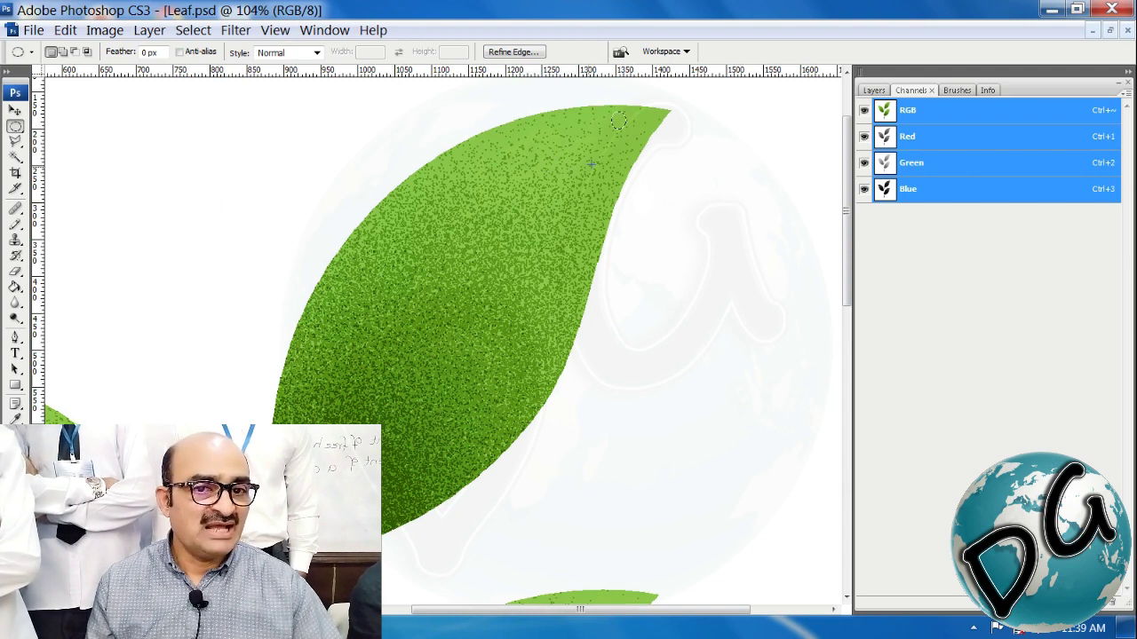
{"action": "left_click_drag", "start_coordinate": [458, 223], "coordinate": [478, 241]}
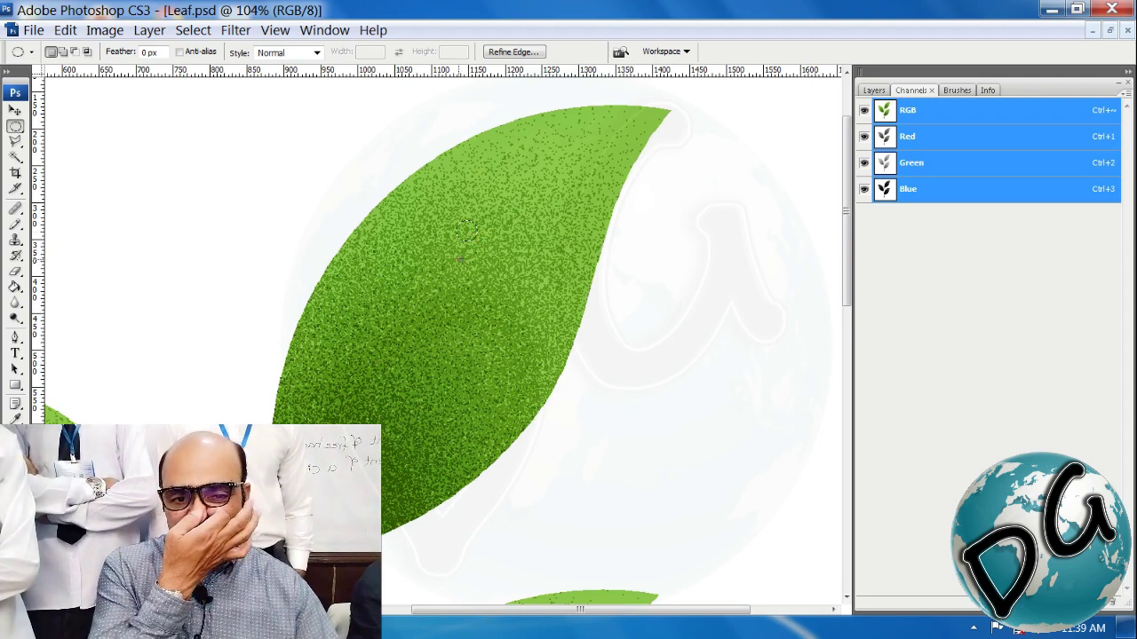
{"action": "left_click_drag", "start_coordinate": [665, 114], "coordinate": [302, 464]}
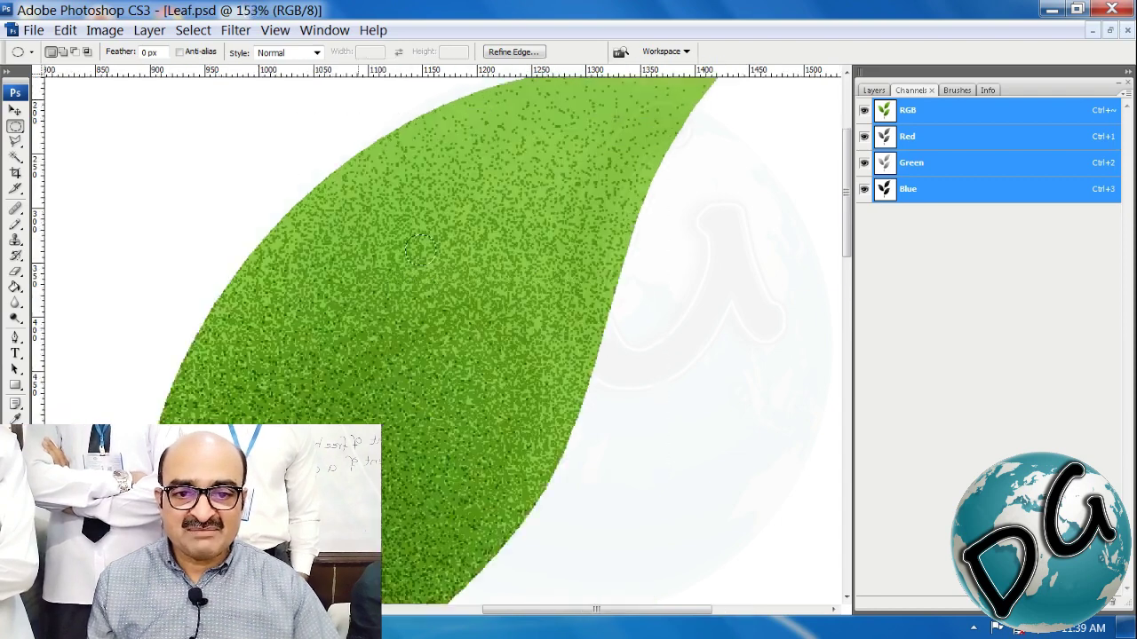
{"action": "left_click_drag", "start_coordinate": [382, 476], "coordinate": [418, 427]}
{"action": "key", "text": "ctrl+d"}
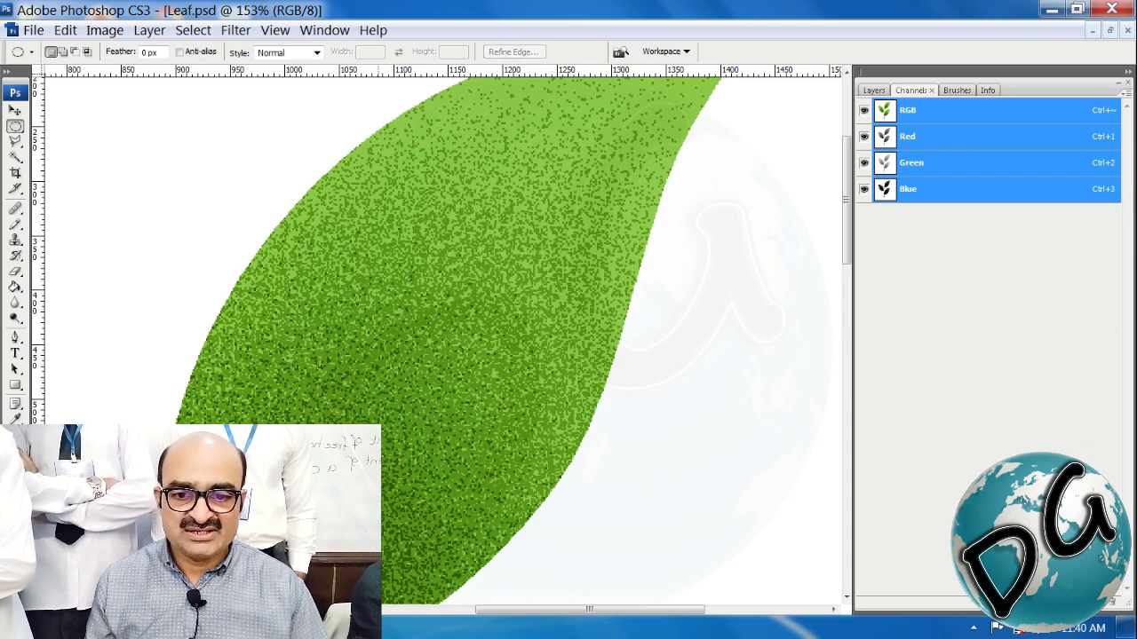
Examine the stippled shading at whole-plant scale and at individual-pixel level on the leaf right of the stem.
{"action": "key", "text": "ctrl+minus"}
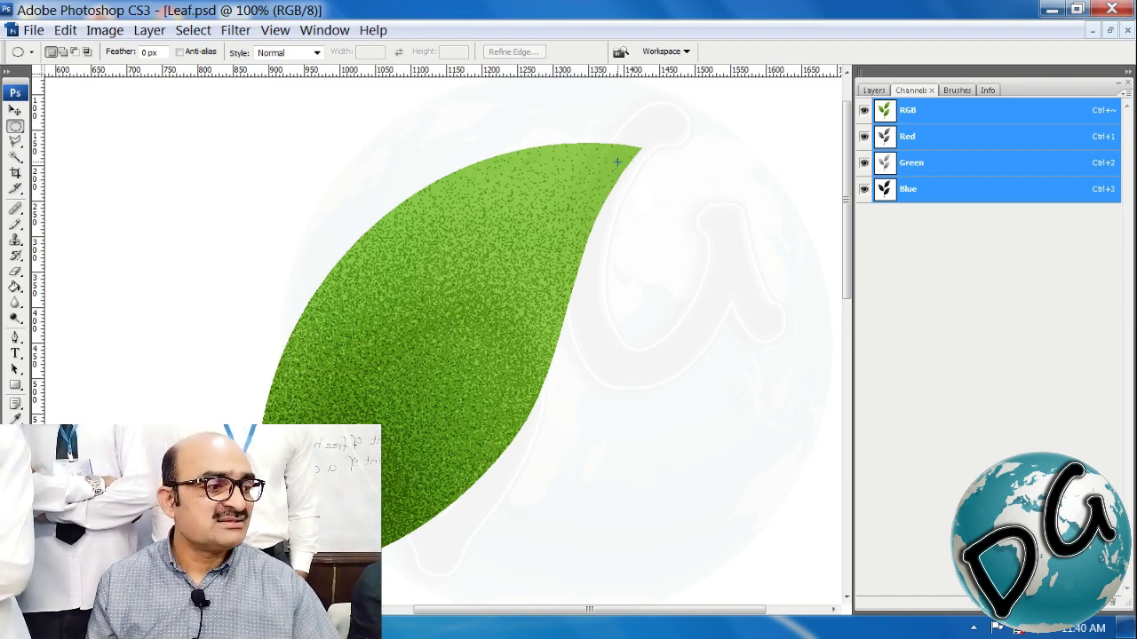
{"action": "key", "text": "ctrl+minus"}
{"action": "key", "text": "ctrl+minus"}
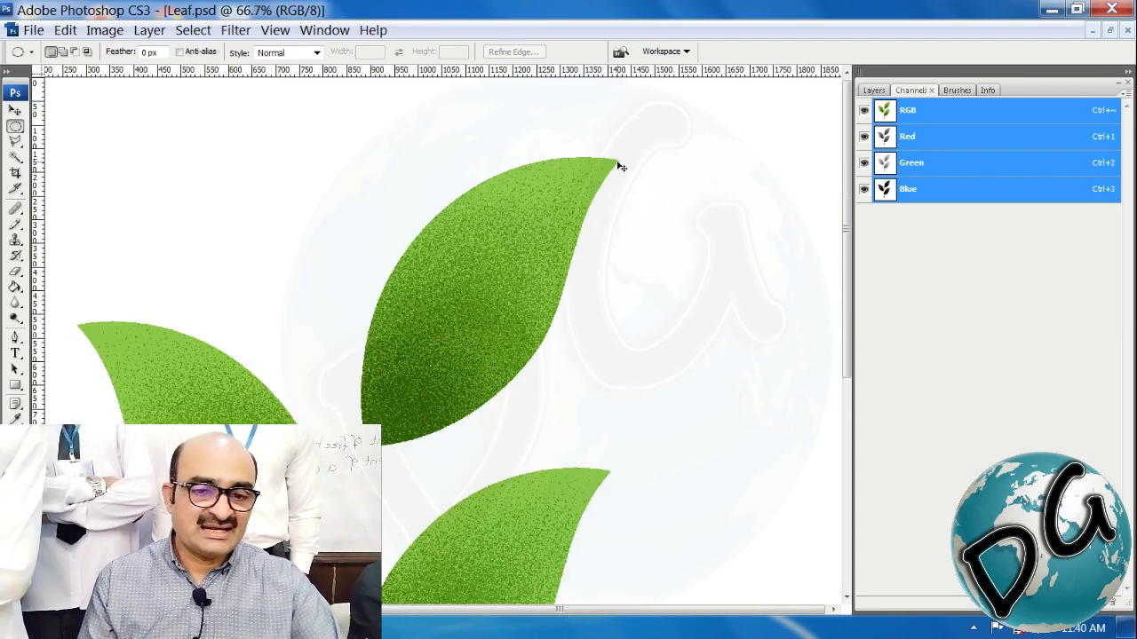
{"action": "key", "text": "ctrl+minus"}
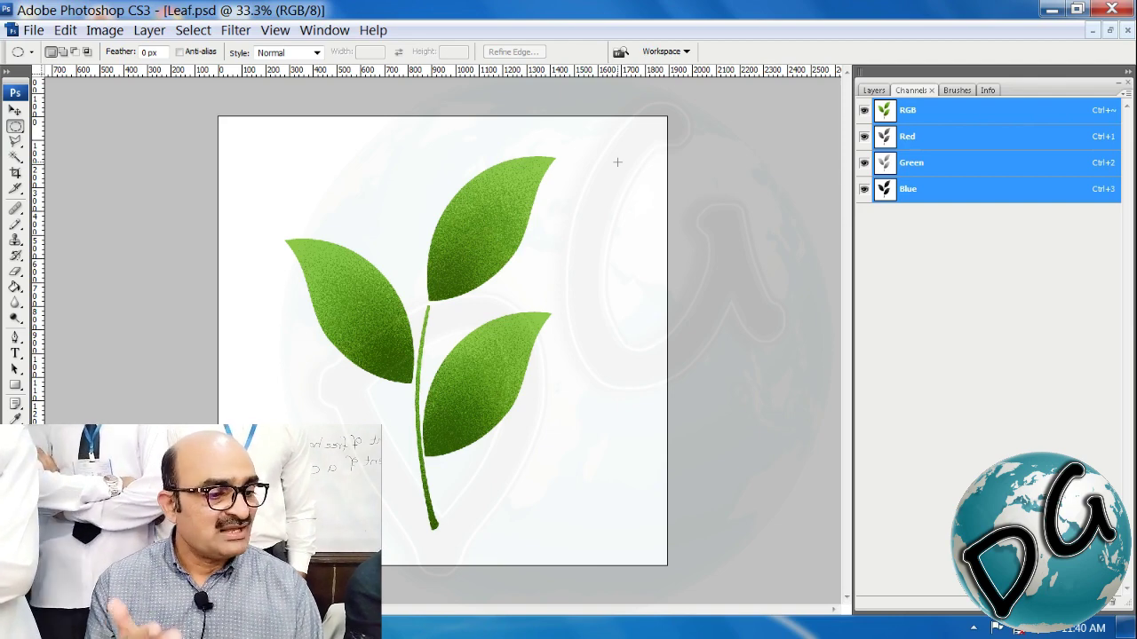
{"action": "left_click_drag", "start_coordinate": [567, 305], "coordinate": [404, 486]}
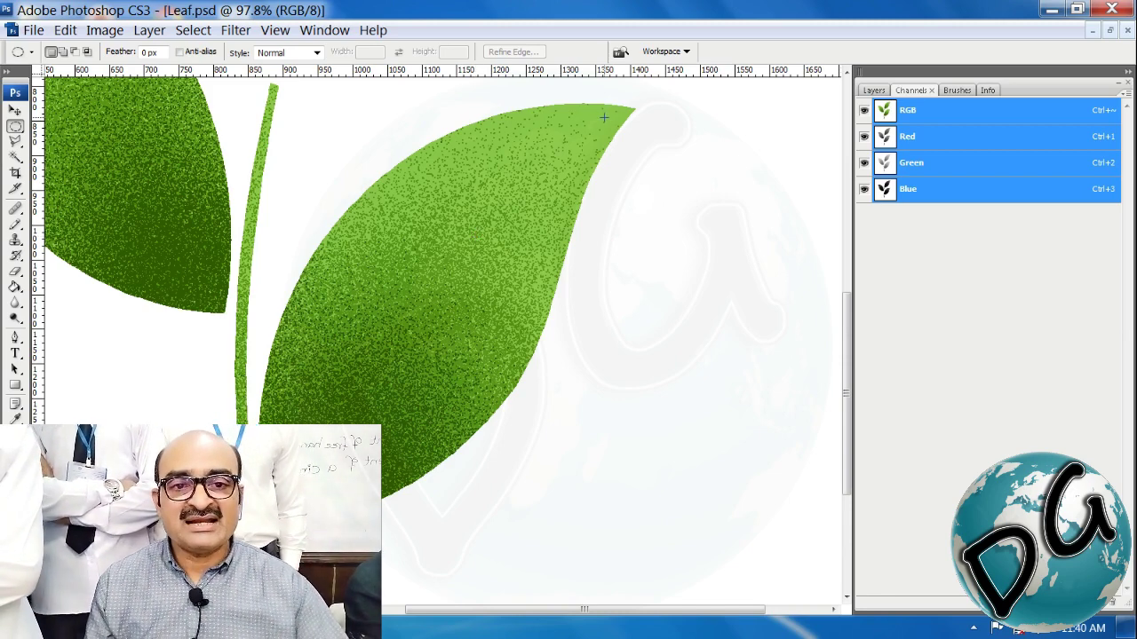
{"action": "left_click_drag", "start_coordinate": [431, 272], "coordinate": [440, 272]}
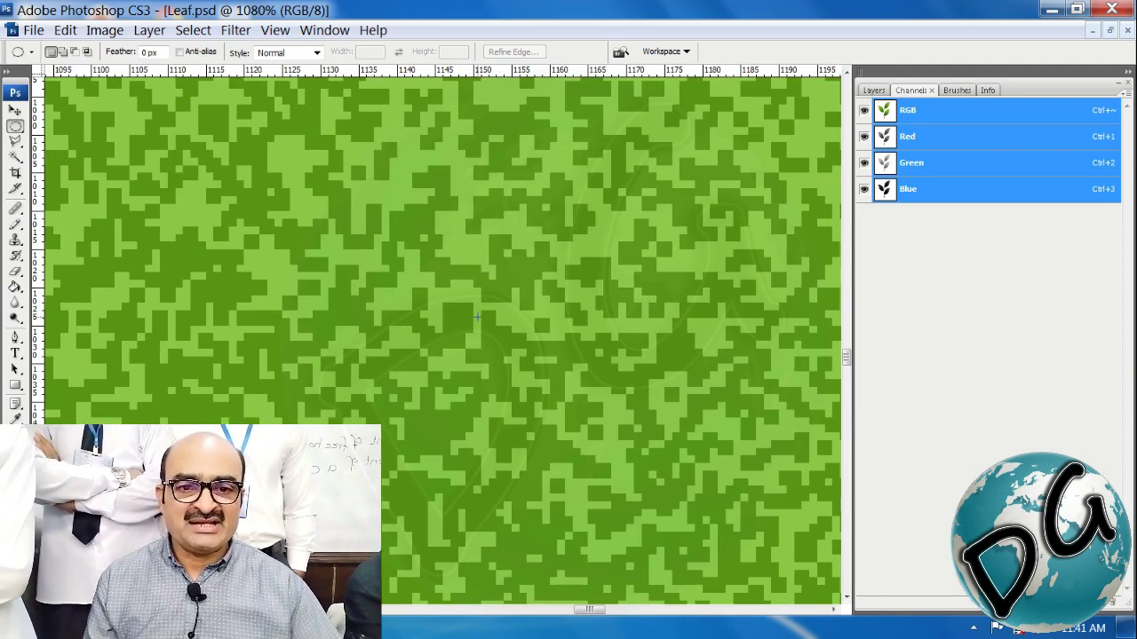
{"action": "scroll", "coordinate": [481, 309], "scroll_direction": "down", "scroll_amount": 4}
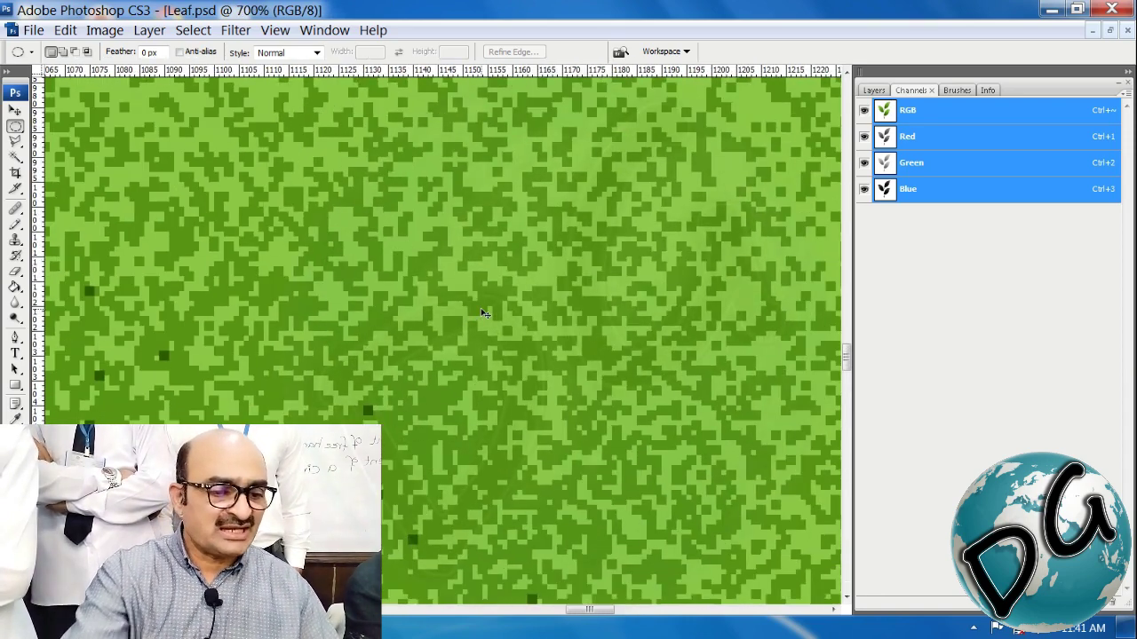
{"action": "scroll", "coordinate": [462, 360], "scroll_direction": "up", "scroll_amount": 7}
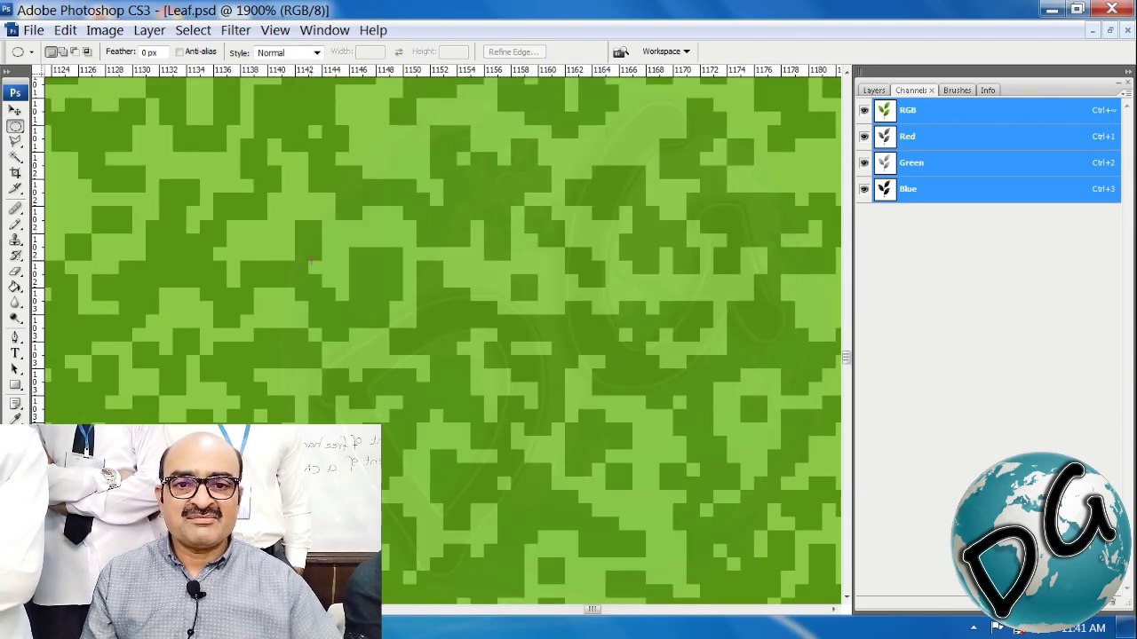
{"action": "scroll", "coordinate": [311, 262], "scroll_direction": "down", "scroll_amount": 8}
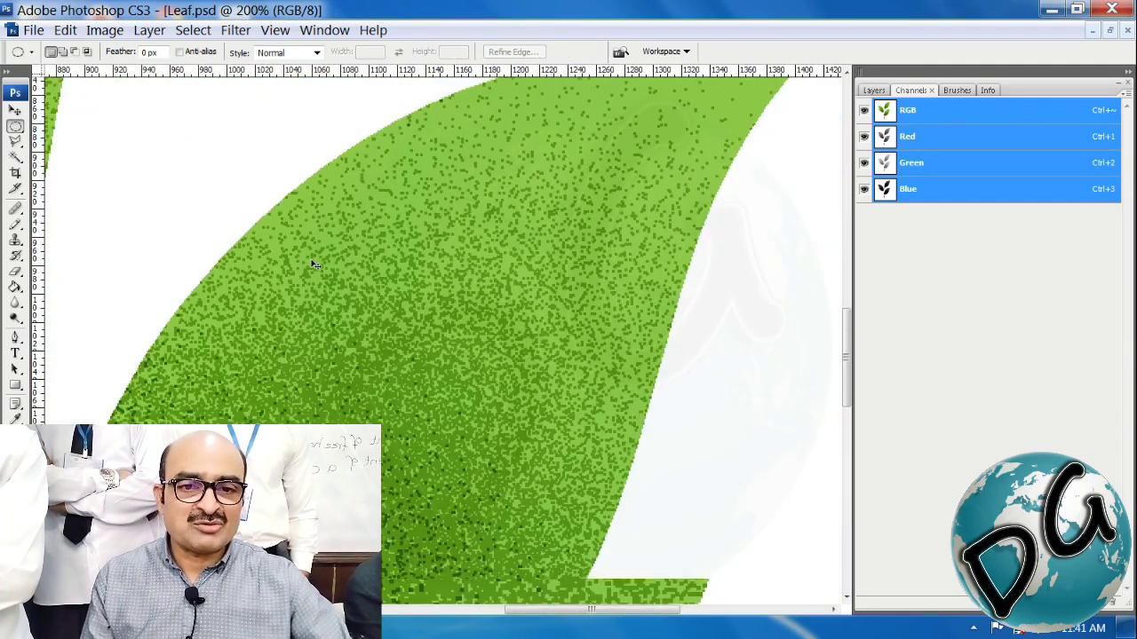
{"action": "scroll", "coordinate": [311, 263], "scroll_direction": "down", "scroll_amount": 3}
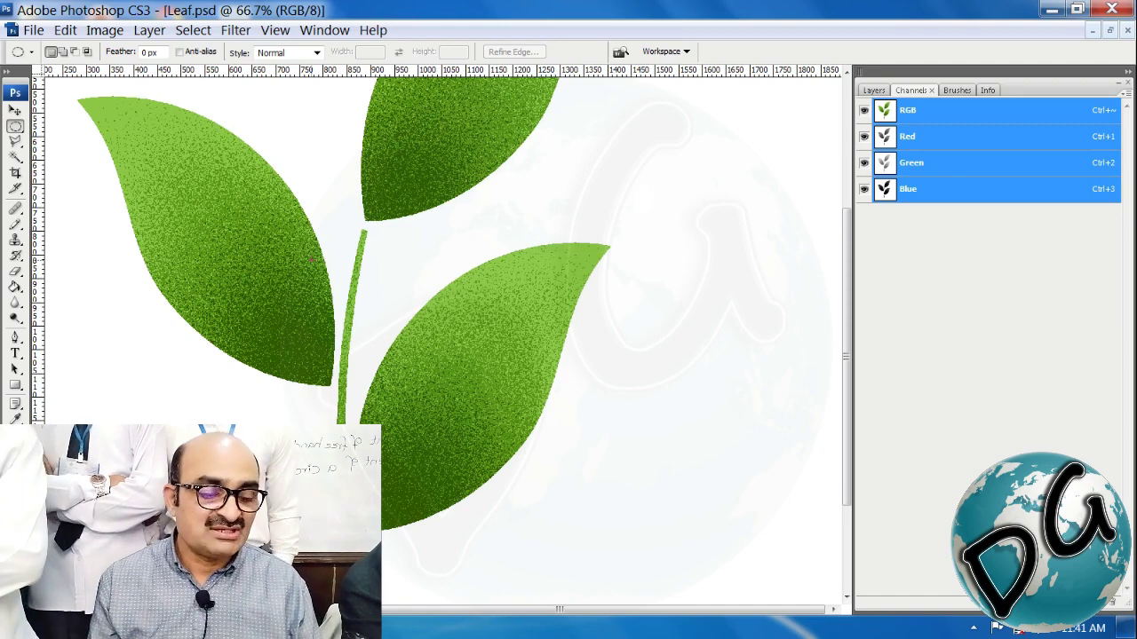
{"action": "left_click_drag", "start_coordinate": [401, 507], "coordinate": [401, 510]}
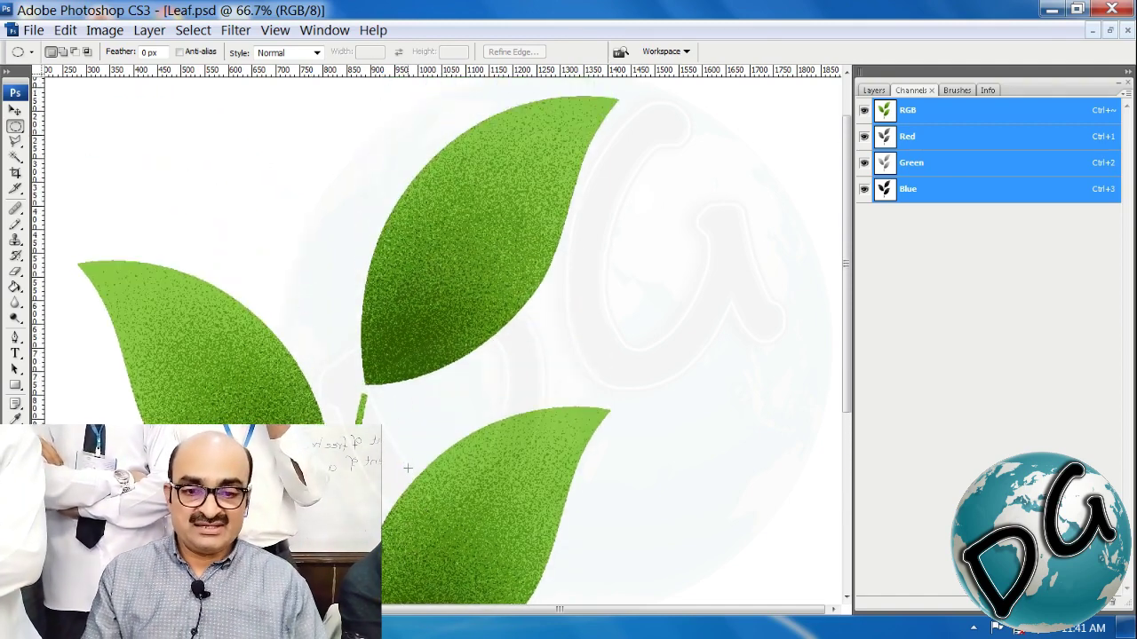